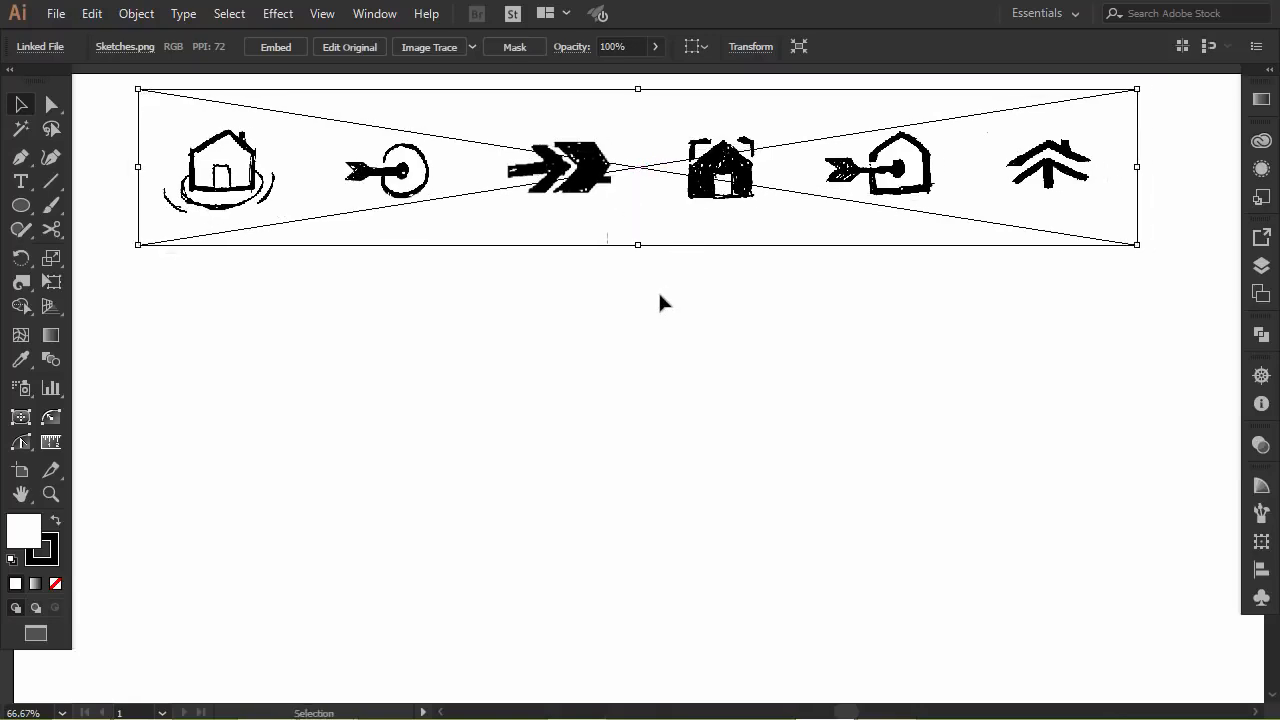
Reduce the opacity of the placed sketches image to 41% and lock the image
{"action": "left_click", "coordinate": [655, 47]}
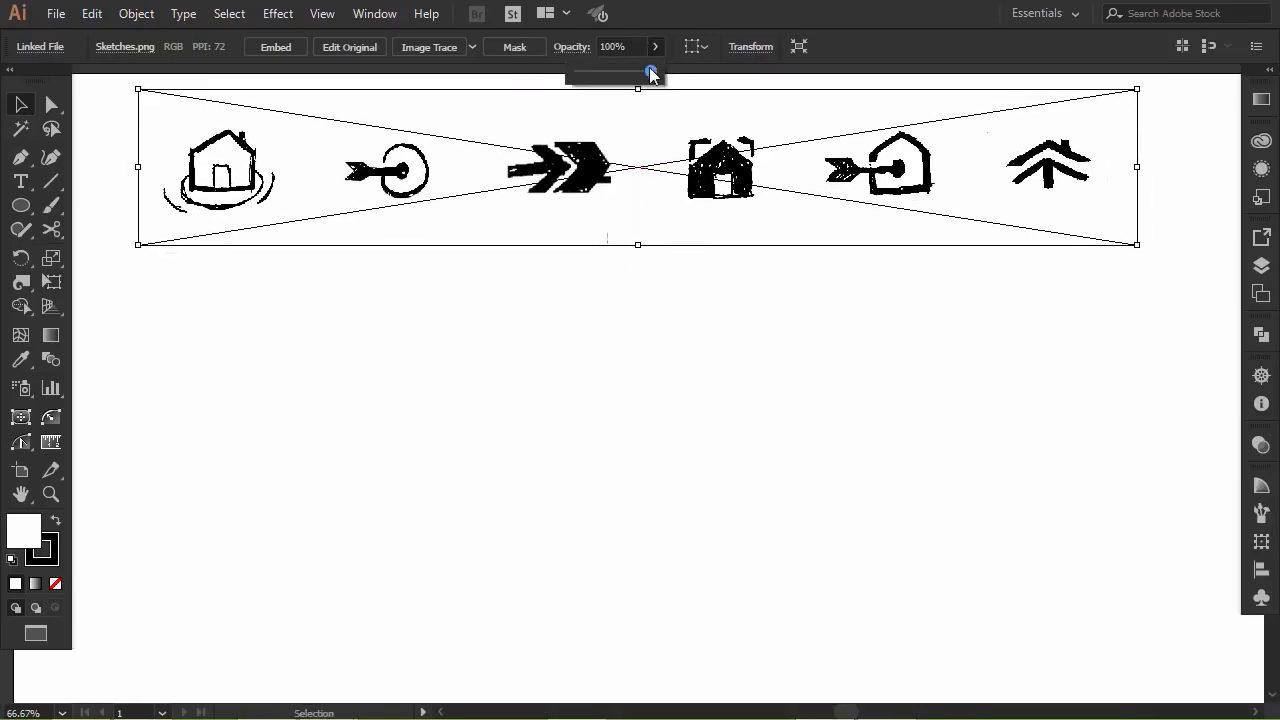
{"action": "left_click_drag", "start_coordinate": [653, 72], "coordinate": [608, 70]}
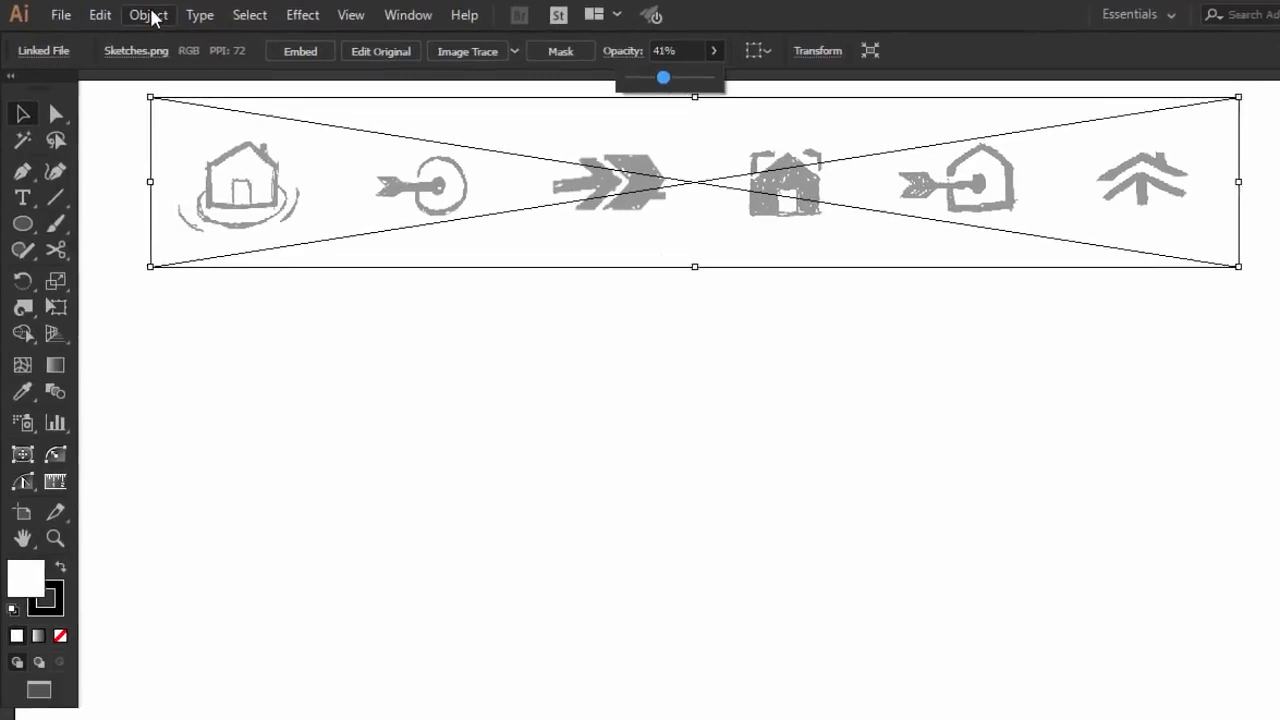
{"action": "left_click", "coordinate": [152, 16]}
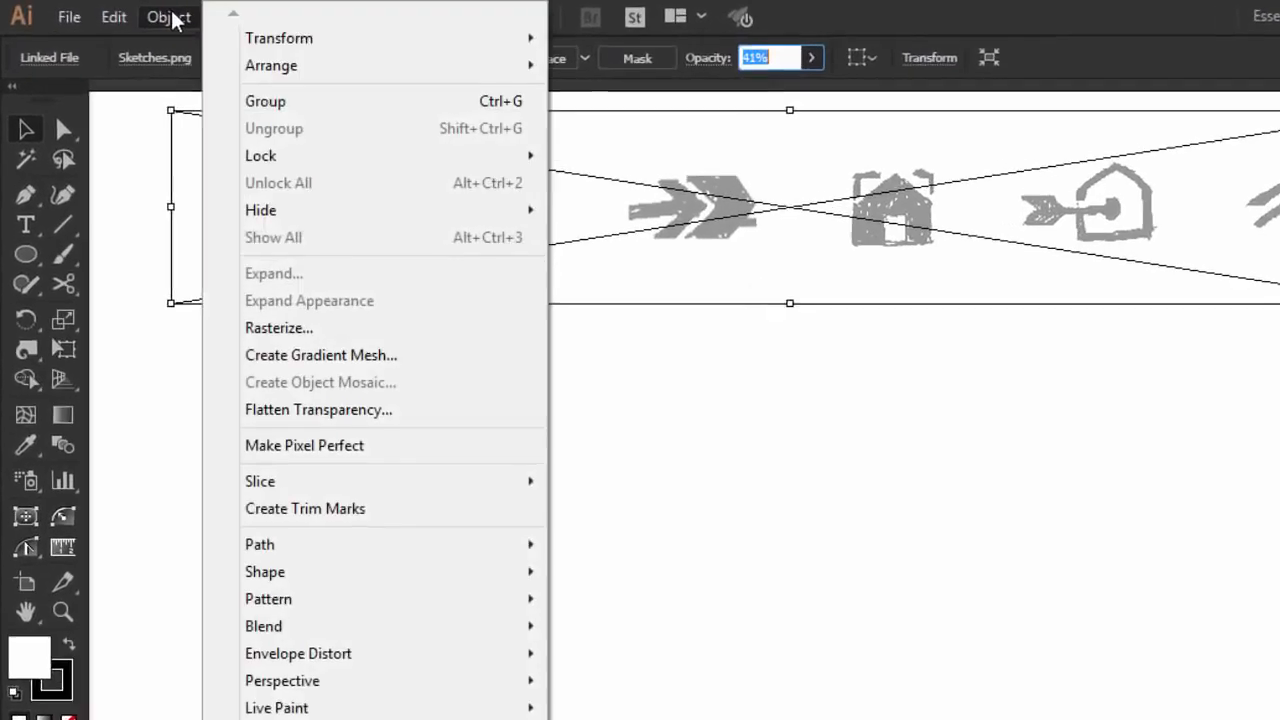
{"action": "left_click", "coordinate": [250, 140]}
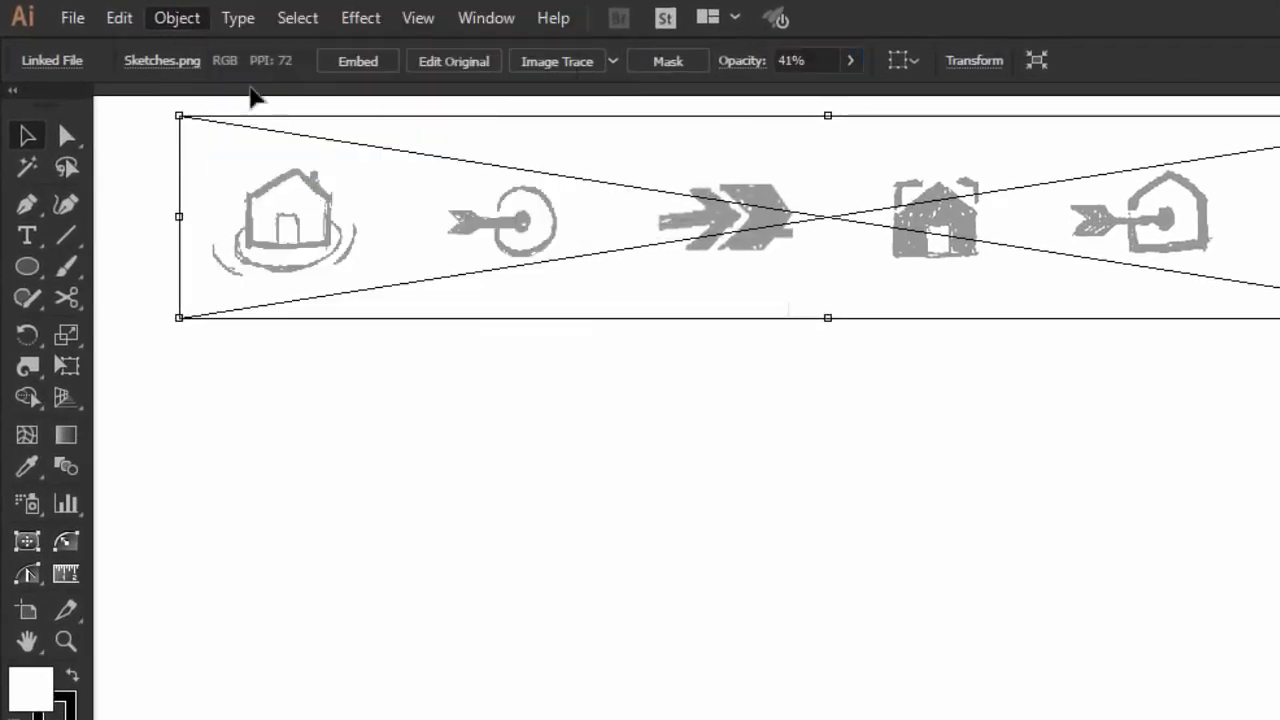
{"action": "left_click", "coordinate": [195, 20]}
{"action": "mouse_move", "coordinate": [287, 163]}
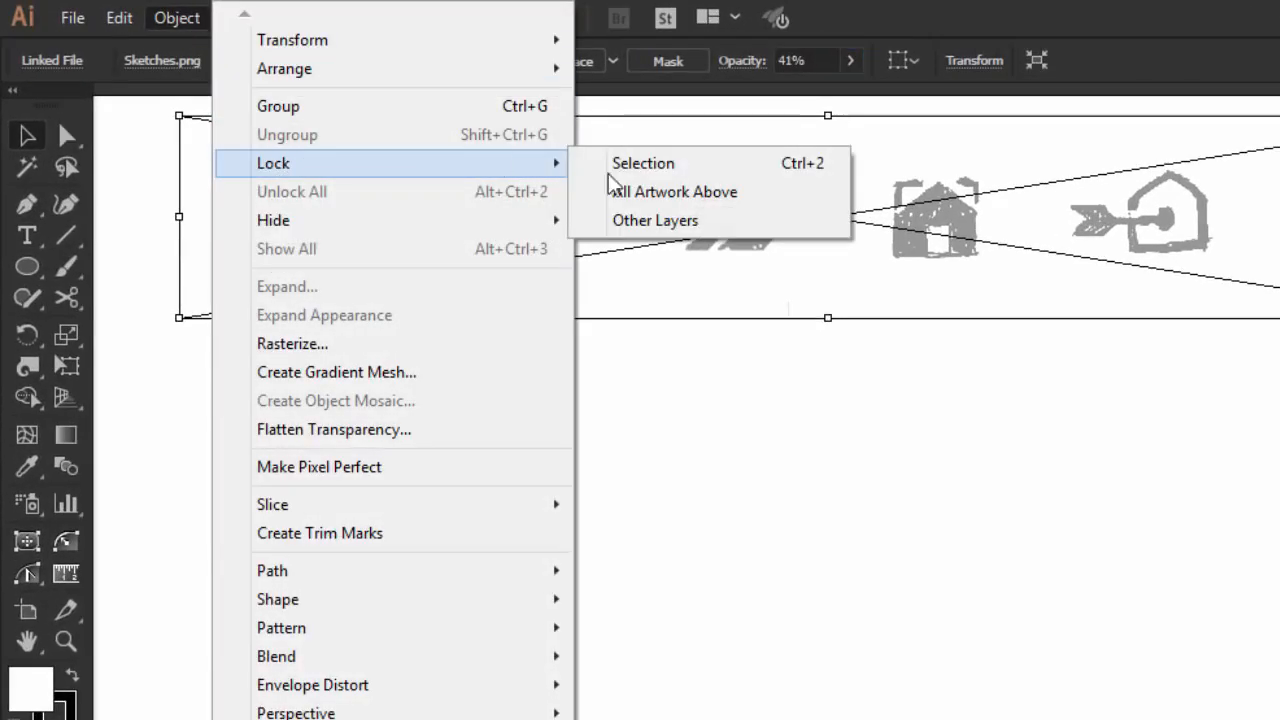
{"action": "left_click", "coordinate": [610, 165]}
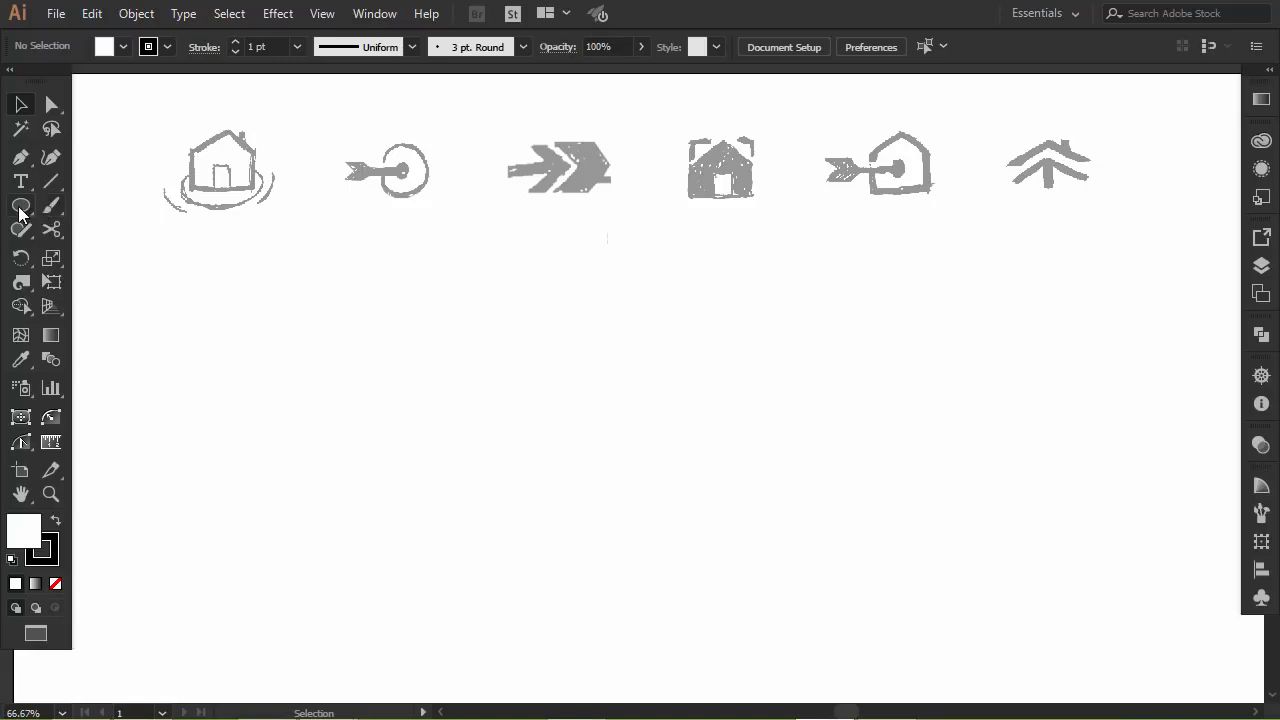
Draw an unfilled rectangle about 220 px wide with a black outline around the fifth sketch, the house with an arrow
{"action": "left_click_drag", "start_coordinate": [19, 213], "coordinate": [100, 206]}
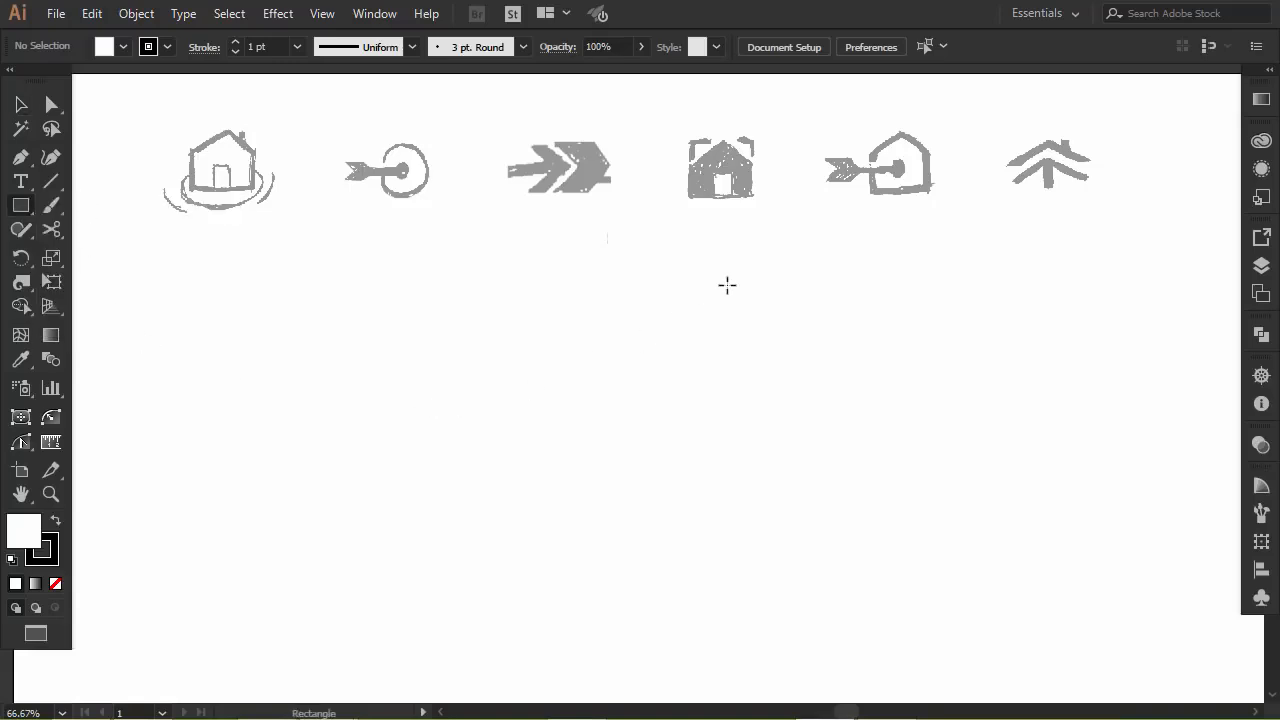
{"action": "left_click", "coordinate": [54, 585]}
{"action": "left_click_drag", "start_coordinate": [811, 115], "coordinate": [961, 212]}
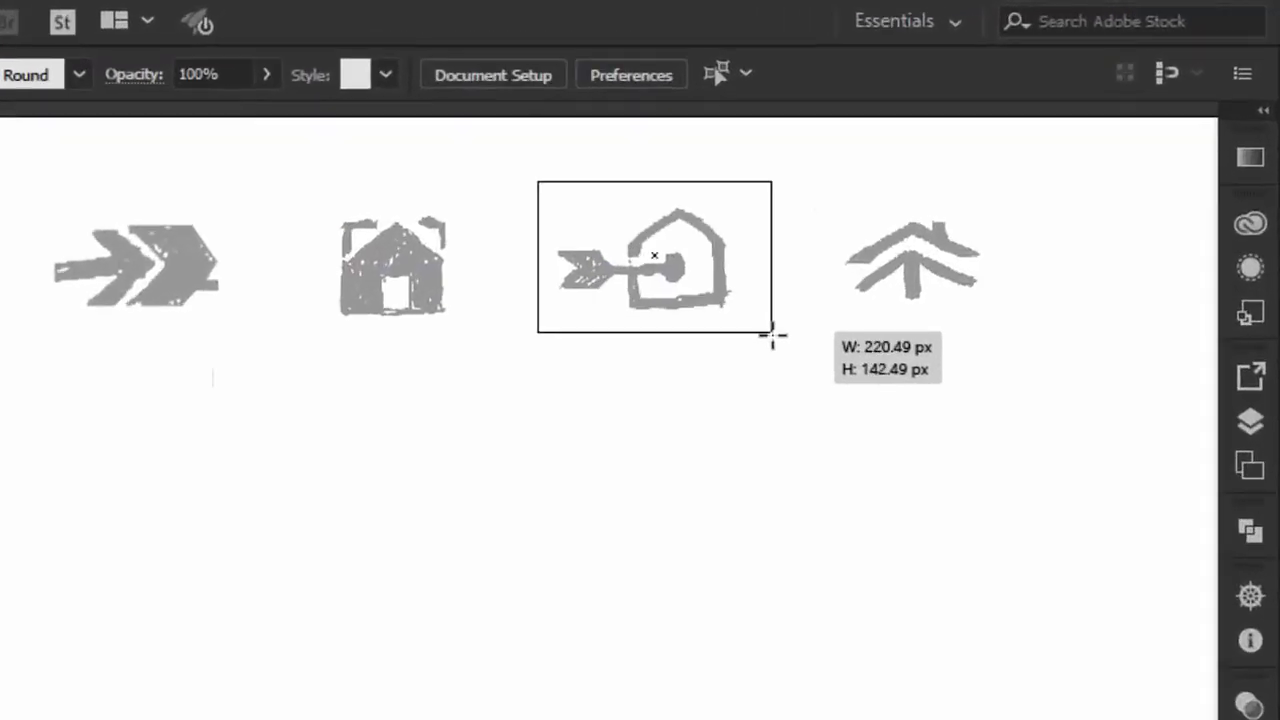
{"action": "left_click_drag", "start_coordinate": [772, 333], "coordinate": [768, 345]}
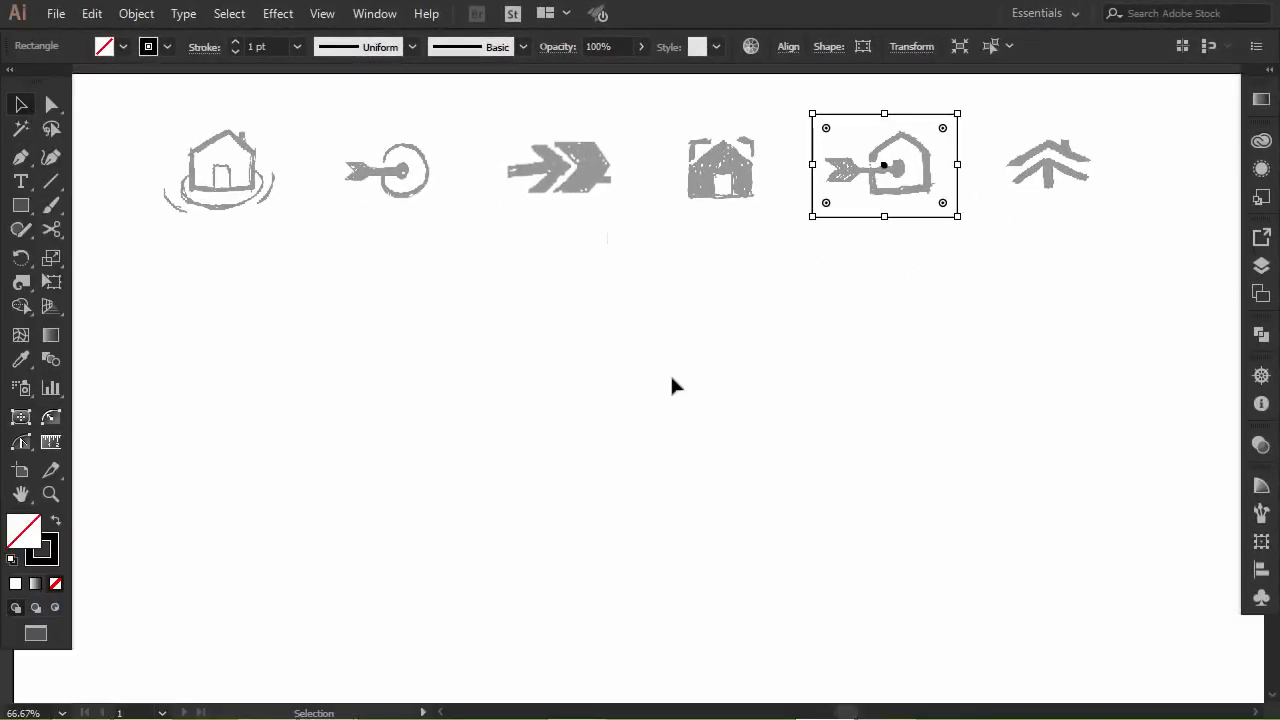
Lock the rectangle that frames the fifth sketch
{"action": "left_click", "coordinate": [672, 385]}
{"action": "left_click", "coordinate": [958, 170]}
{"action": "left_click", "coordinate": [136, 13]}
{"action": "mouse_move", "coordinate": [430, 137]}
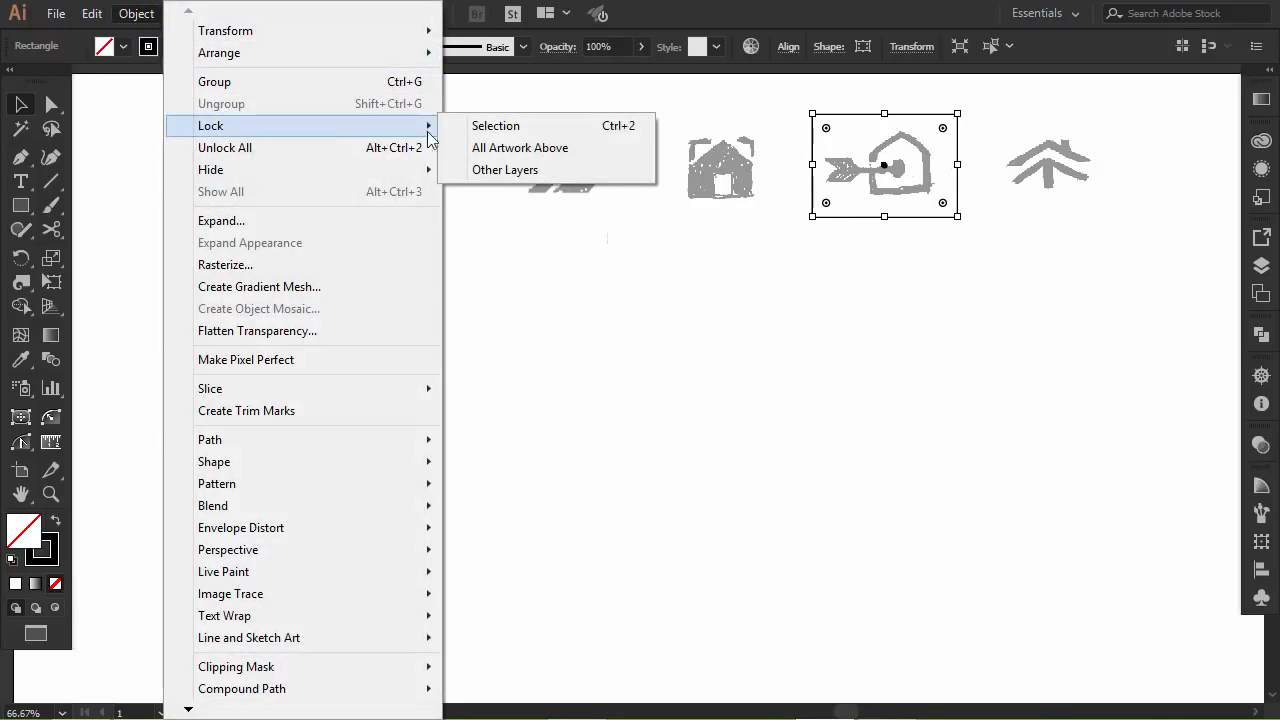
{"action": "left_click", "coordinate": [495, 126]}
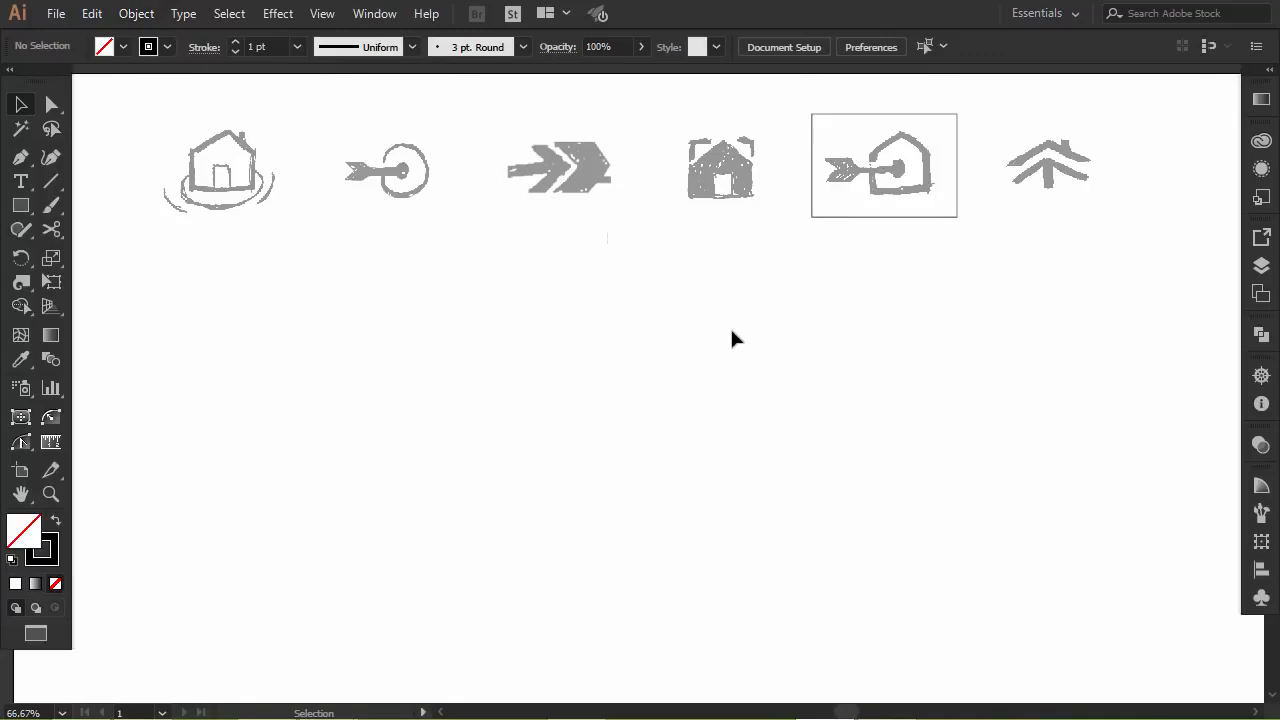
Draw a square with black fill and no stroke in the empty area below the sketches, and shift it slightly down
{"action": "key", "text": "shift+x"}
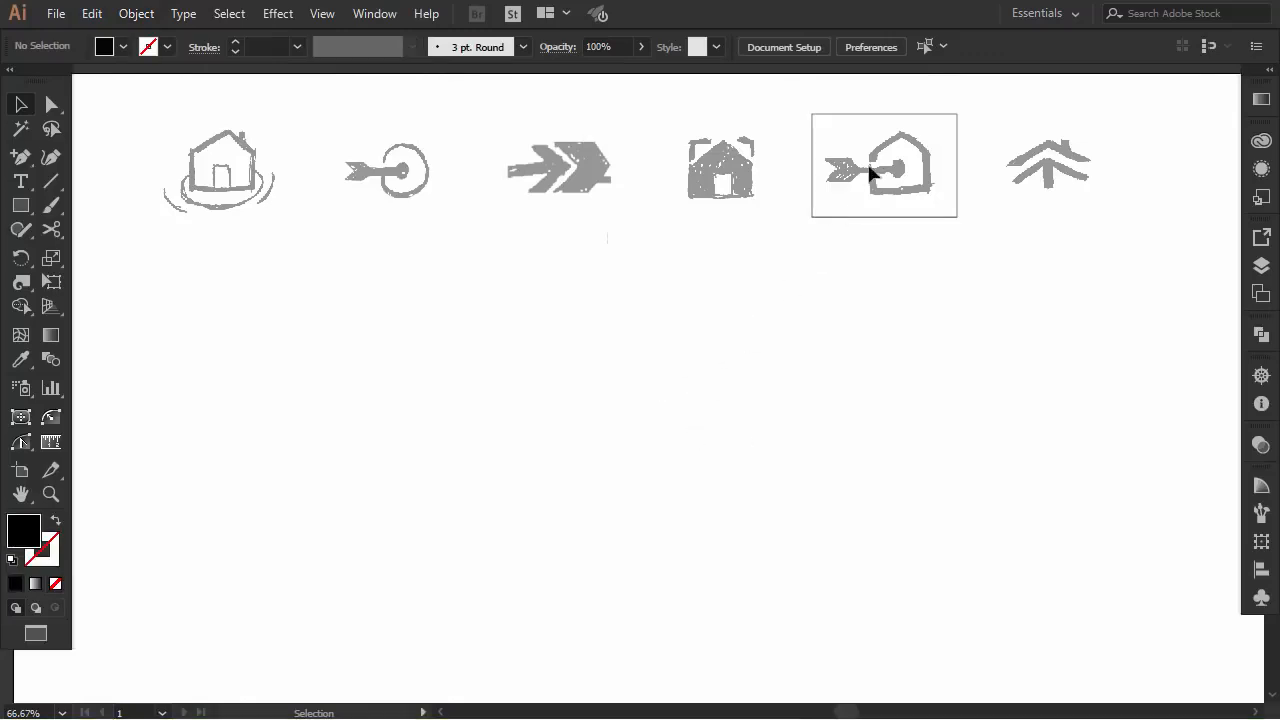
{"action": "key", "text": "m"}
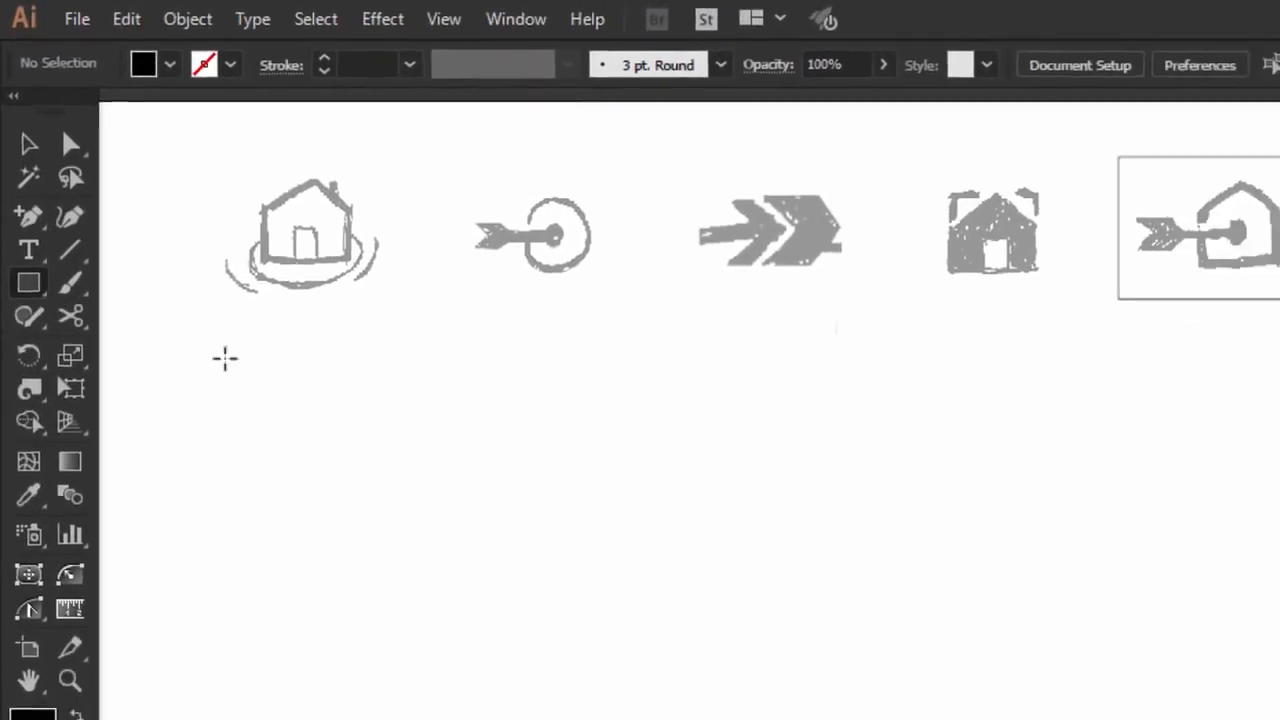
{"action": "left_click_drag", "start_coordinate": [733, 532], "coordinate": [886, 643]}
{"action": "left_click_drag", "start_coordinate": [643, 467], "coordinate": [677, 502]}
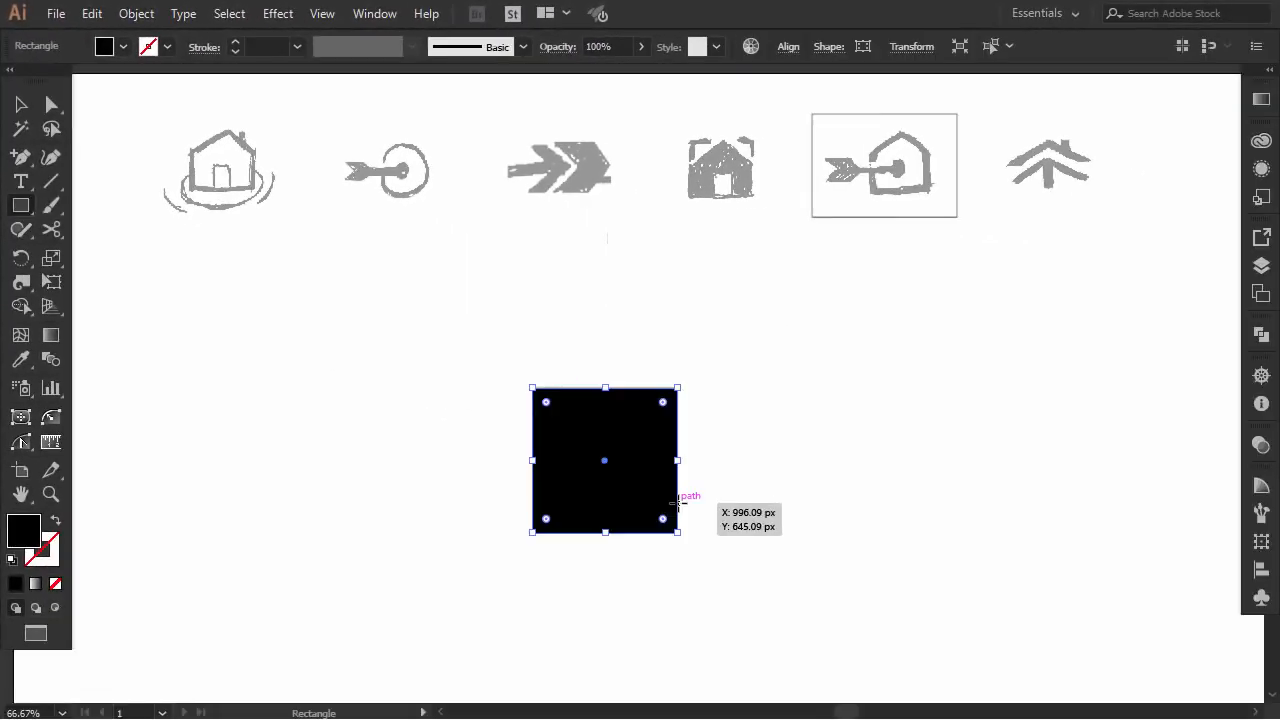
{"action": "left_click", "coordinate": [21, 104]}
{"action": "left_click", "coordinate": [407, 392]}
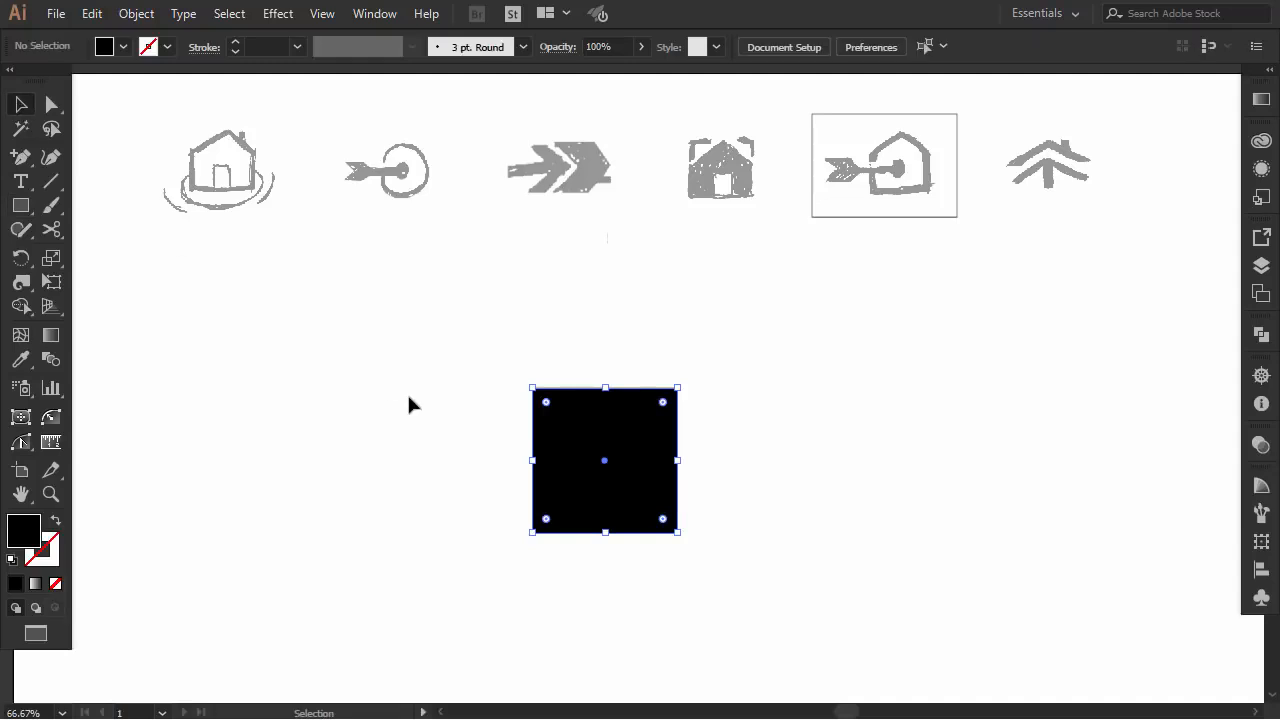
{"action": "left_click_drag", "start_coordinate": [645, 445], "coordinate": [645, 458]}
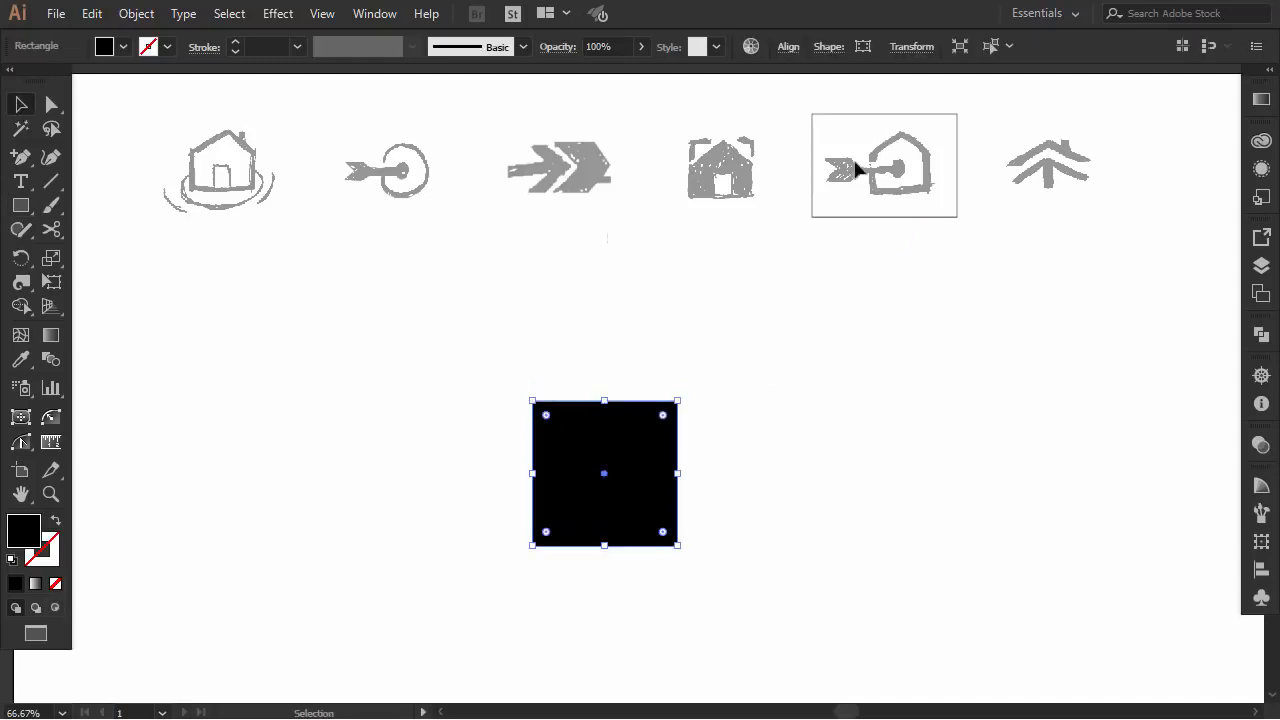
Add an anchor point at the middle of the square's top edge and raise it to form a roof peak
{"action": "left_click", "coordinate": [27, 161]}
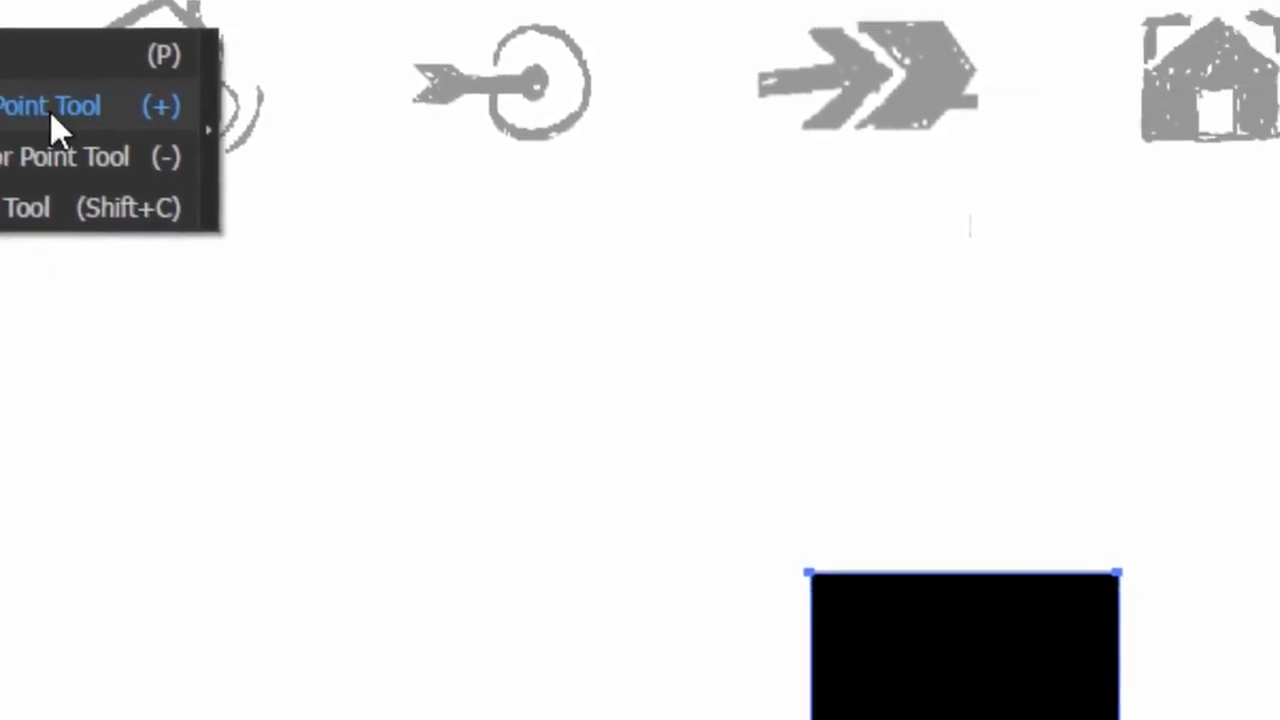
{"action": "left_click", "coordinate": [371, 393]}
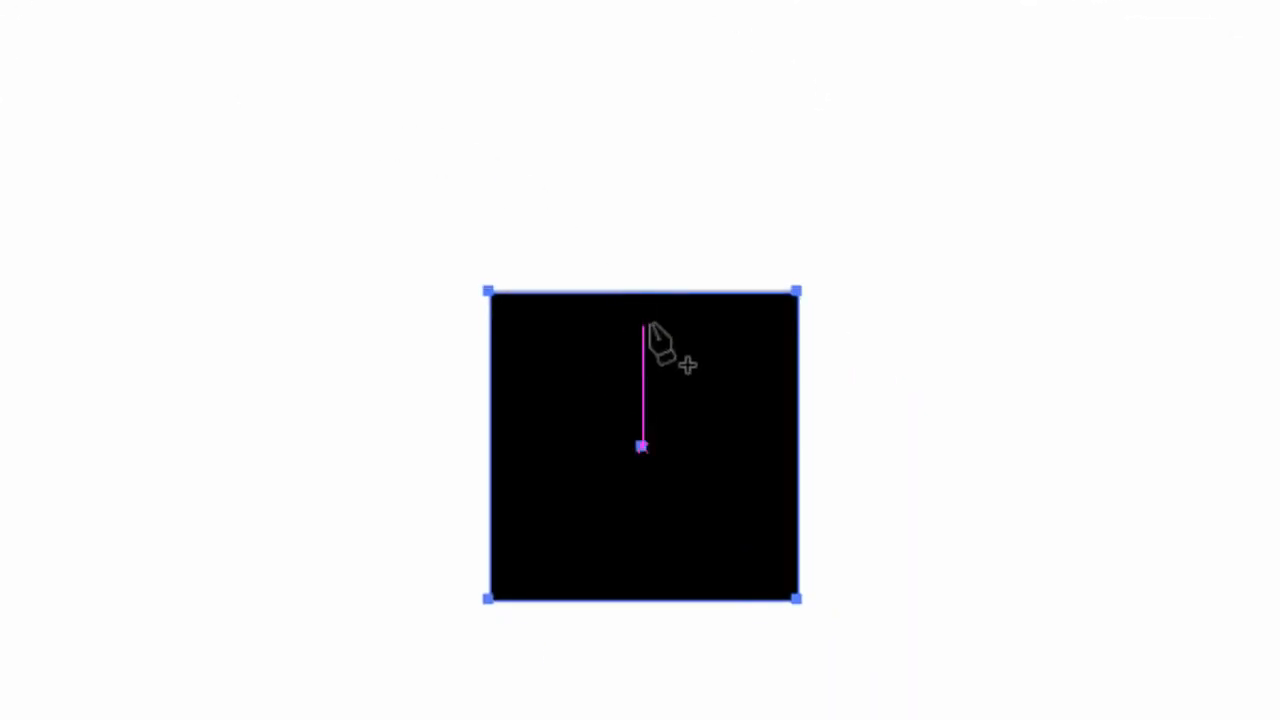
{"action": "left_click", "coordinate": [643, 292]}
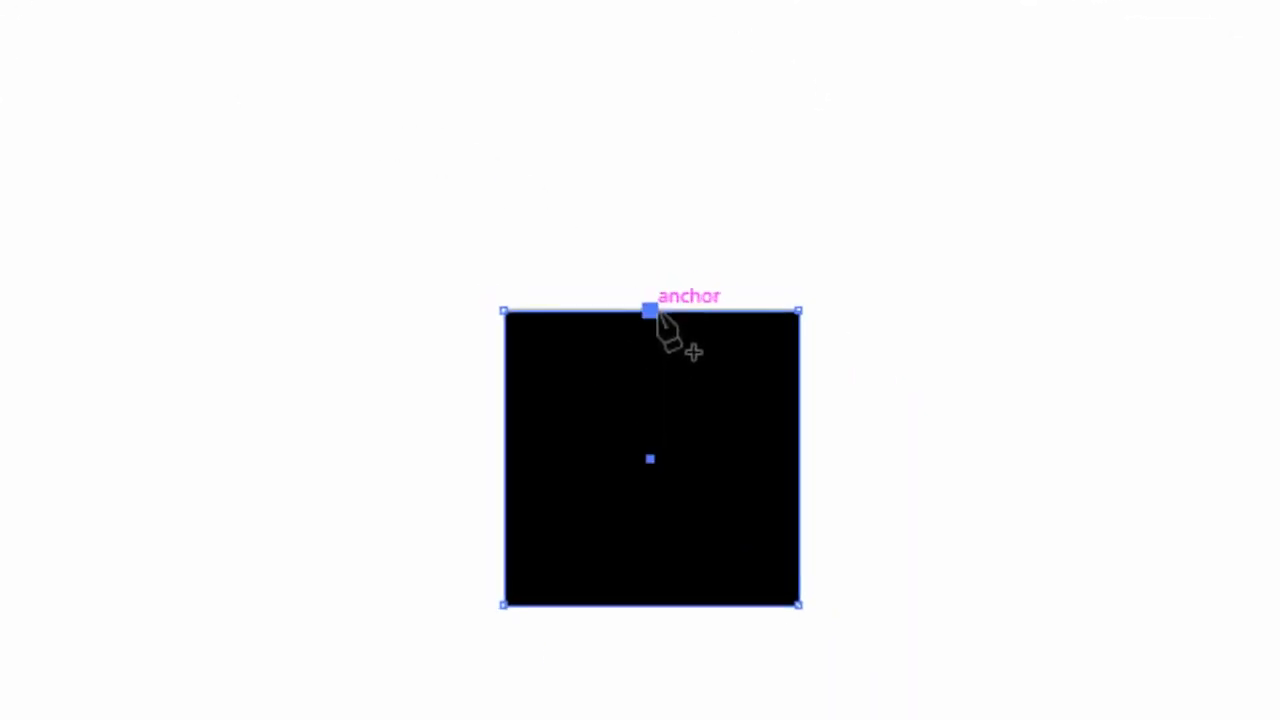
{"action": "left_click", "coordinate": [61, 125]}
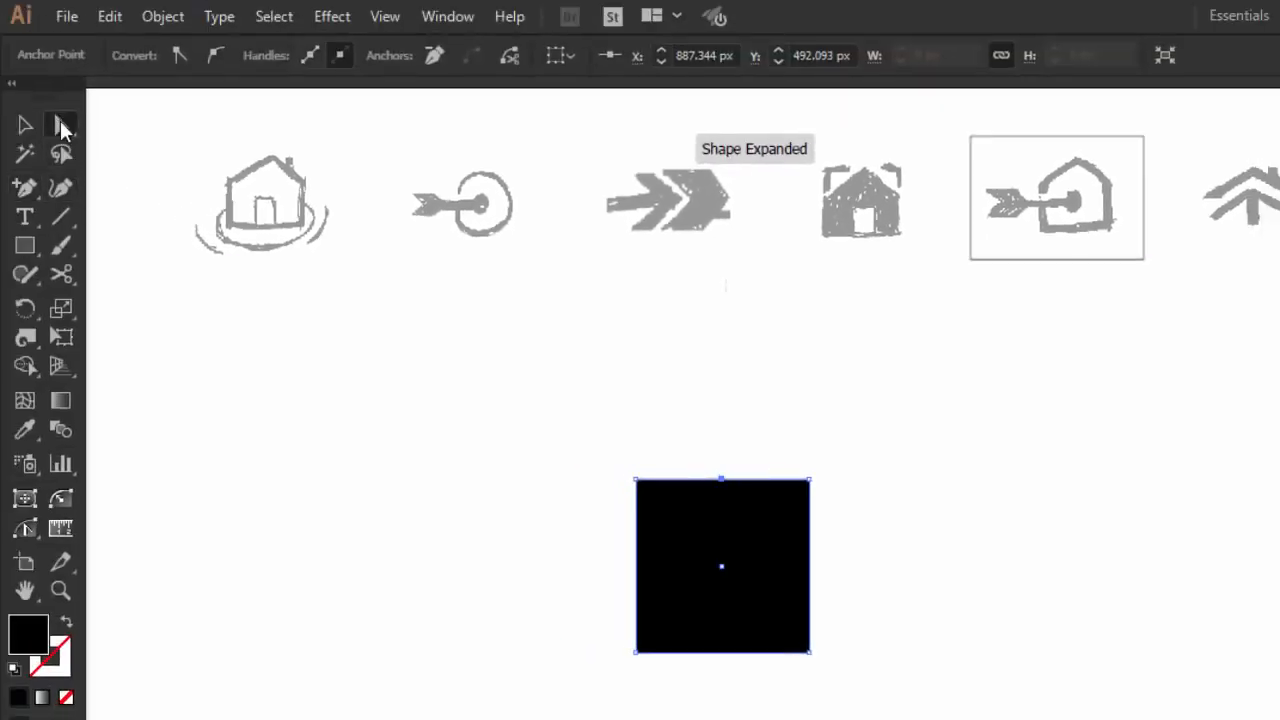
{"action": "left_click_drag", "start_coordinate": [721, 480], "coordinate": [722, 437]}
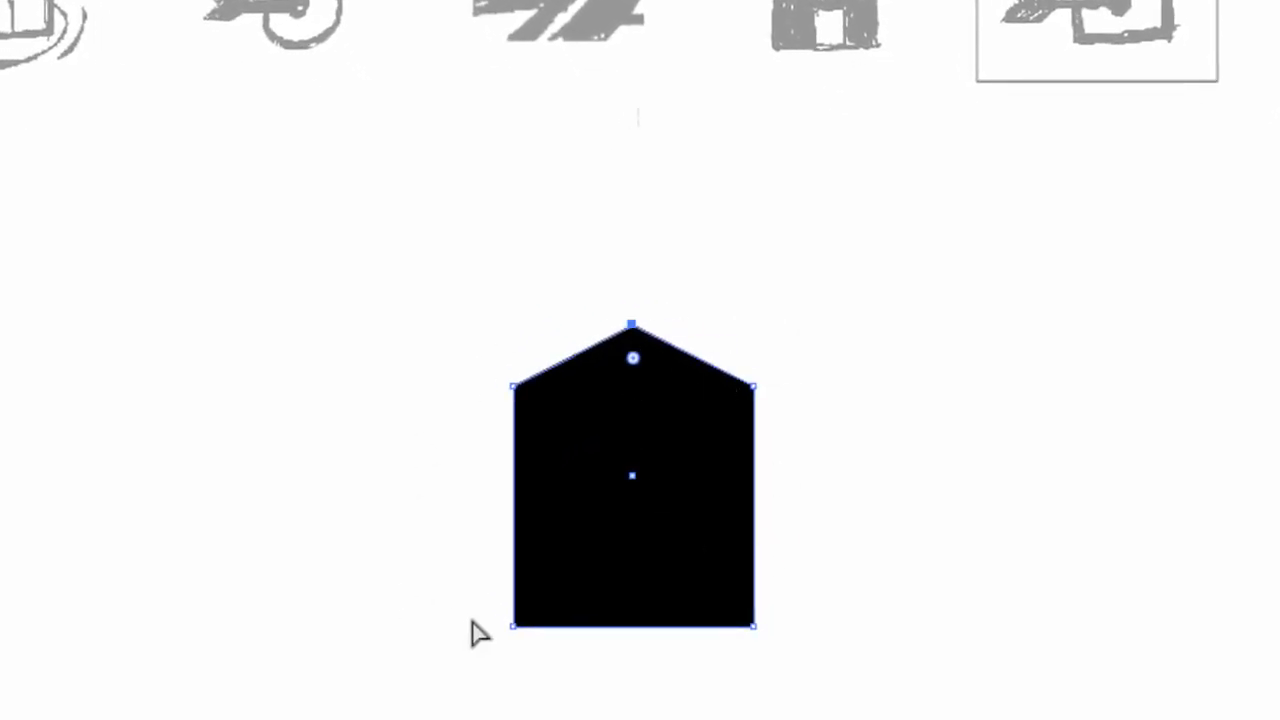
Select the house shape's two bottom anchor points and nudge them straight up to shorten the walls
{"action": "left_click_drag", "start_coordinate": [470, 608], "coordinate": [851, 686]}
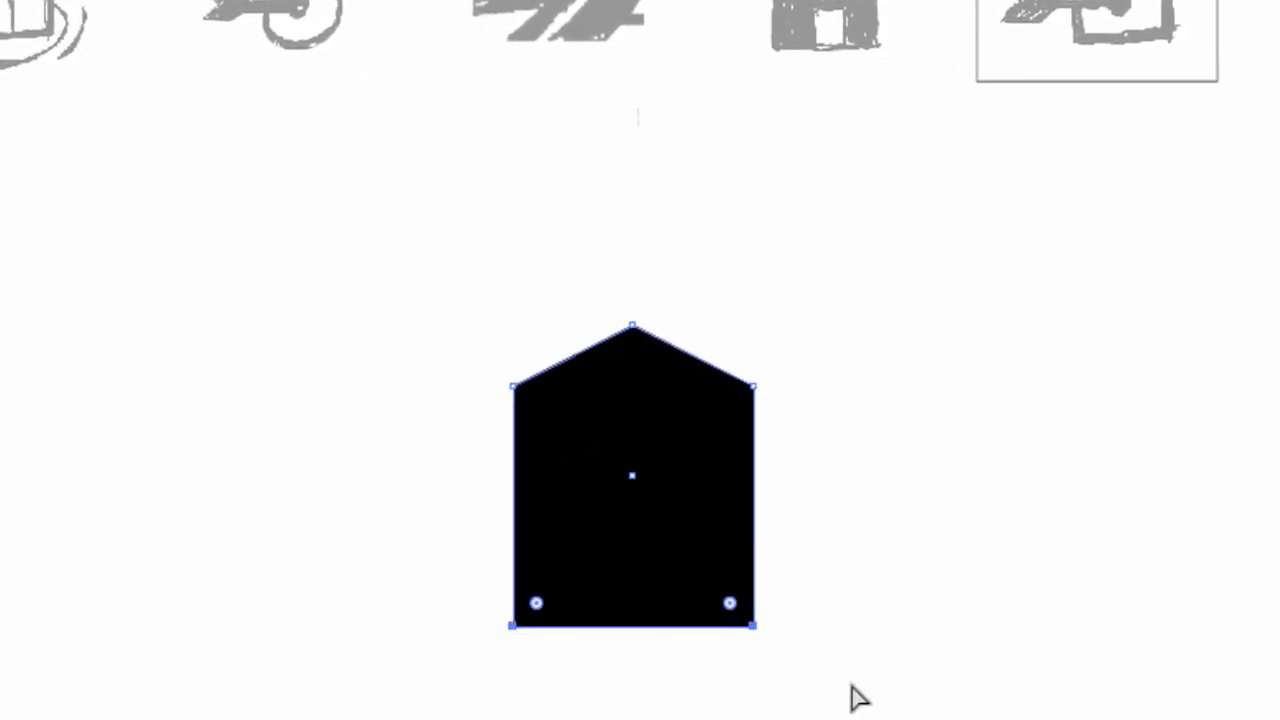
{"action": "key", "text": "Up"}
{"action": "key", "text": "Up"}
{"action": "key", "text": "Up"}
{"action": "key", "text": "Up"}
{"action": "key", "text": "Up"}
{"action": "key", "text": "Up"}
{"action": "key", "text": "Up"}
{"action": "key", "text": "Up"}
{"action": "key", "text": "Up"}
{"action": "key", "text": "Up"}
{"action": "key", "text": "Up"}
{"action": "key", "text": "Up"}
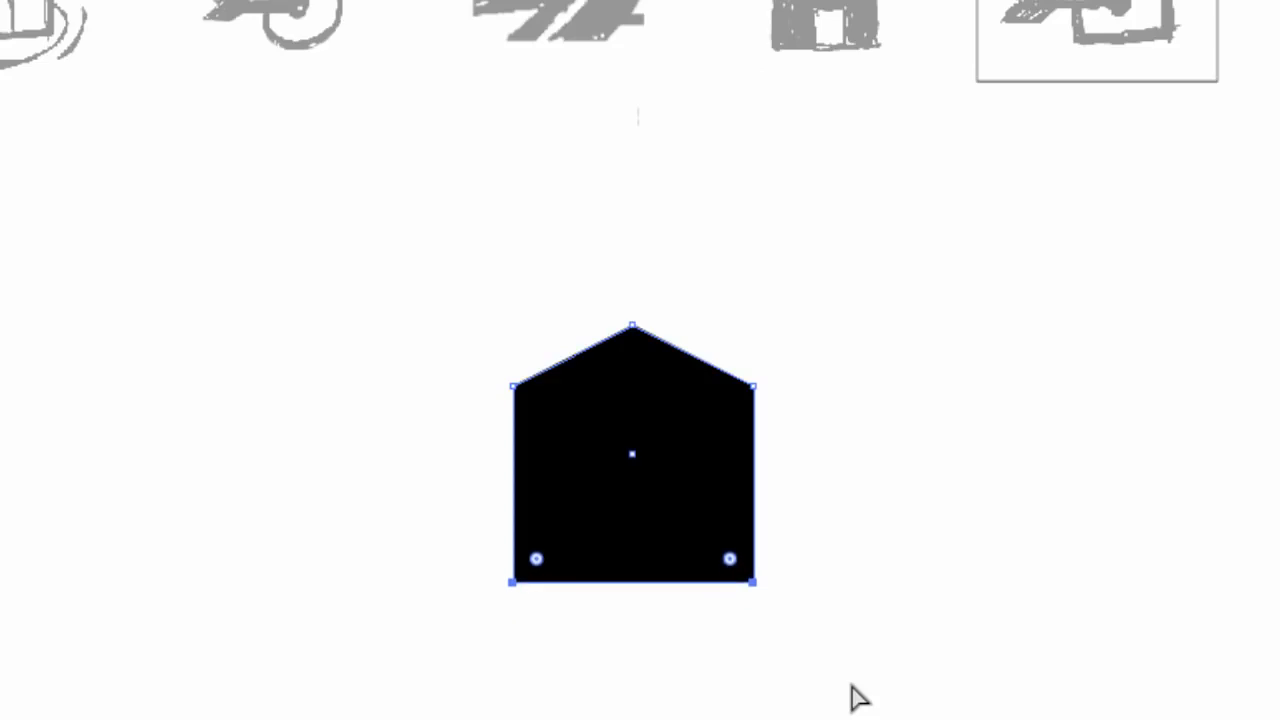
{"action": "key", "text": "Up"}
{"action": "key", "text": "Up"}
{"action": "key", "text": "Up"}
{"action": "key", "text": "Up"}
{"action": "key", "text": "Up"}
{"action": "key", "text": "Up"}
{"action": "key", "text": "Up"}
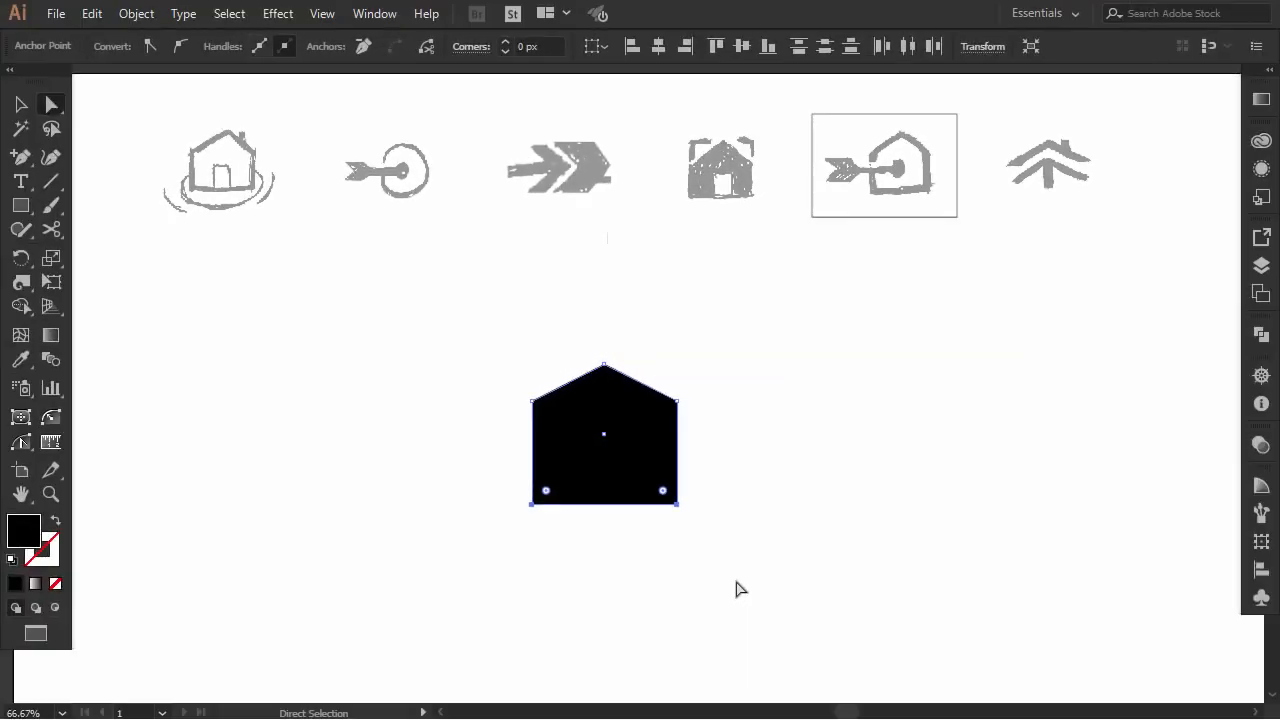
{"action": "left_click", "coordinate": [737, 589]}
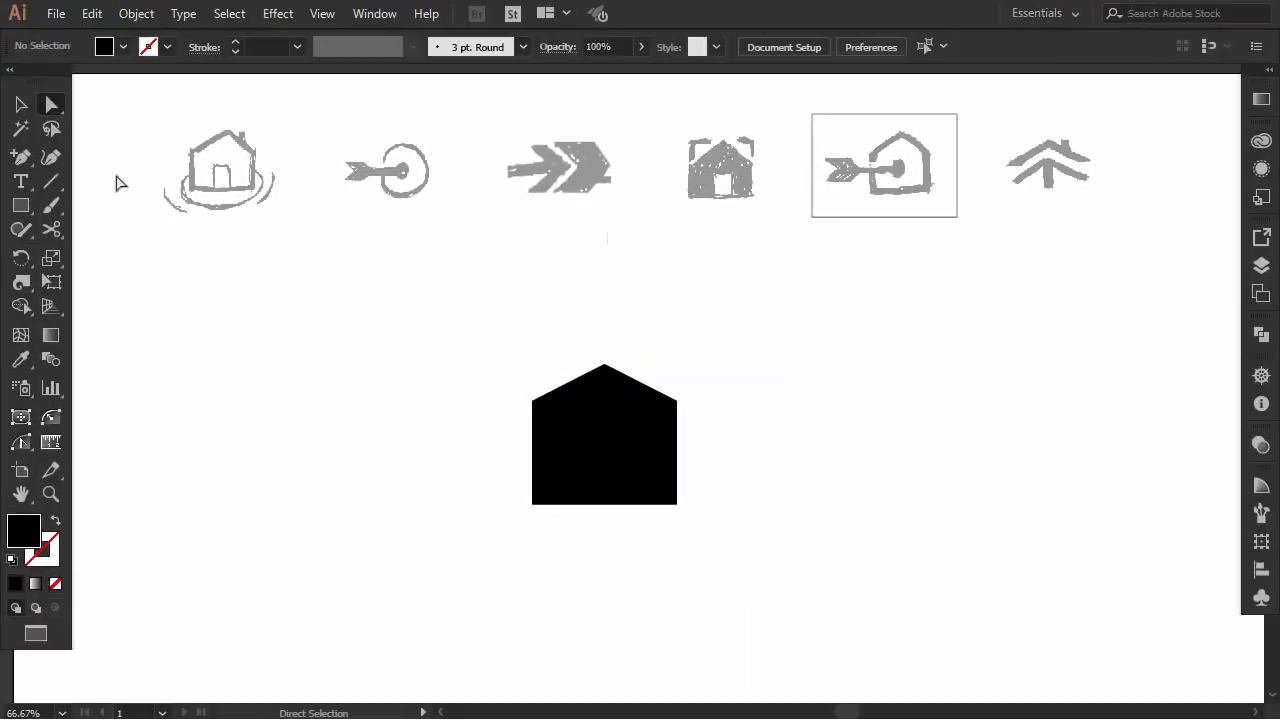
Swap the house shape's fill and stroke so it has a black outline and no fill
{"action": "left_click", "coordinate": [21, 103]}
{"action": "left_click", "coordinate": [590, 426]}
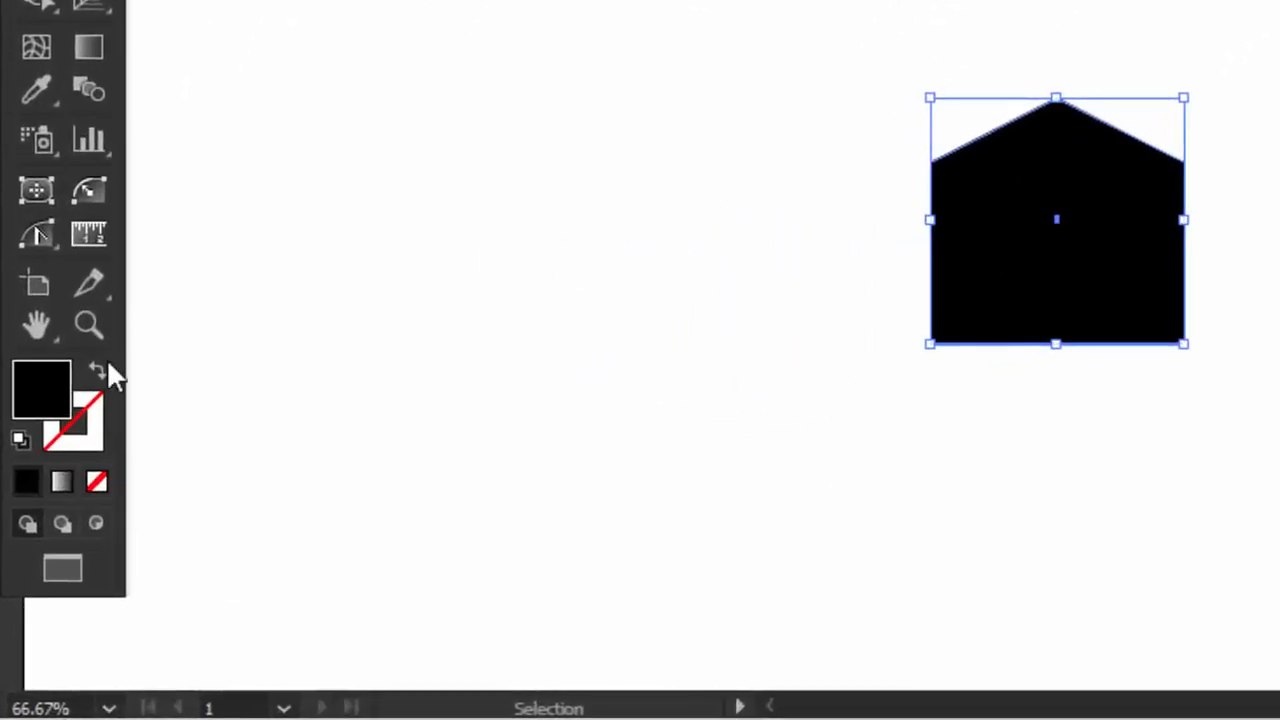
{"action": "left_click", "coordinate": [95, 400]}
{"action": "left_click", "coordinate": [716, 116]}
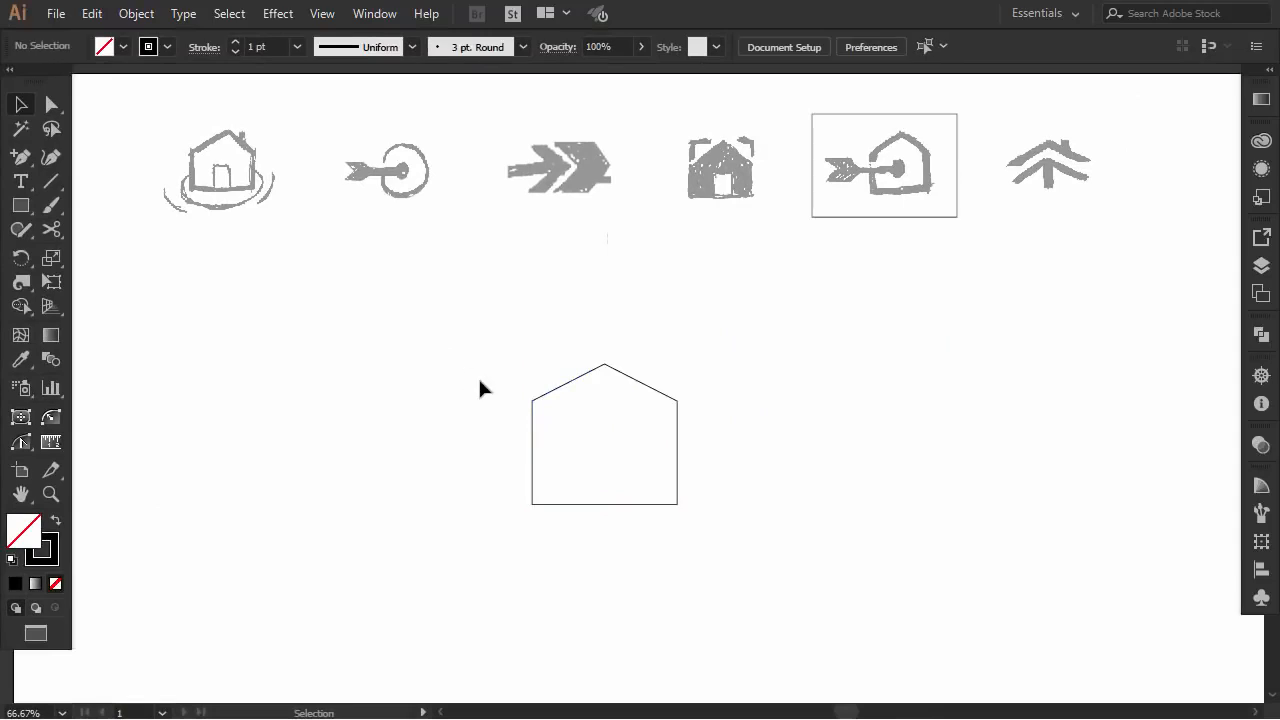
Set the stroke weight of the house outline to 25 pt
{"action": "left_click", "coordinate": [598, 407]}
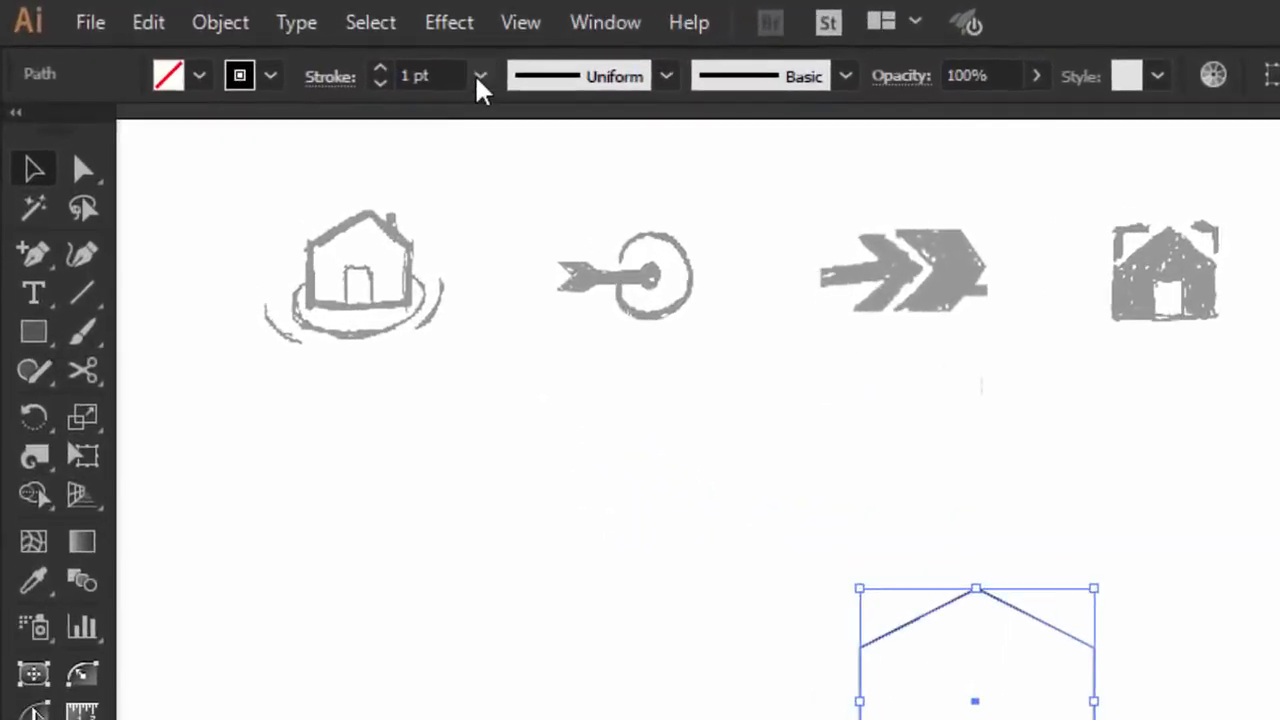
{"action": "left_click", "coordinate": [297, 47]}
{"action": "left_click", "coordinate": [556, 710]}
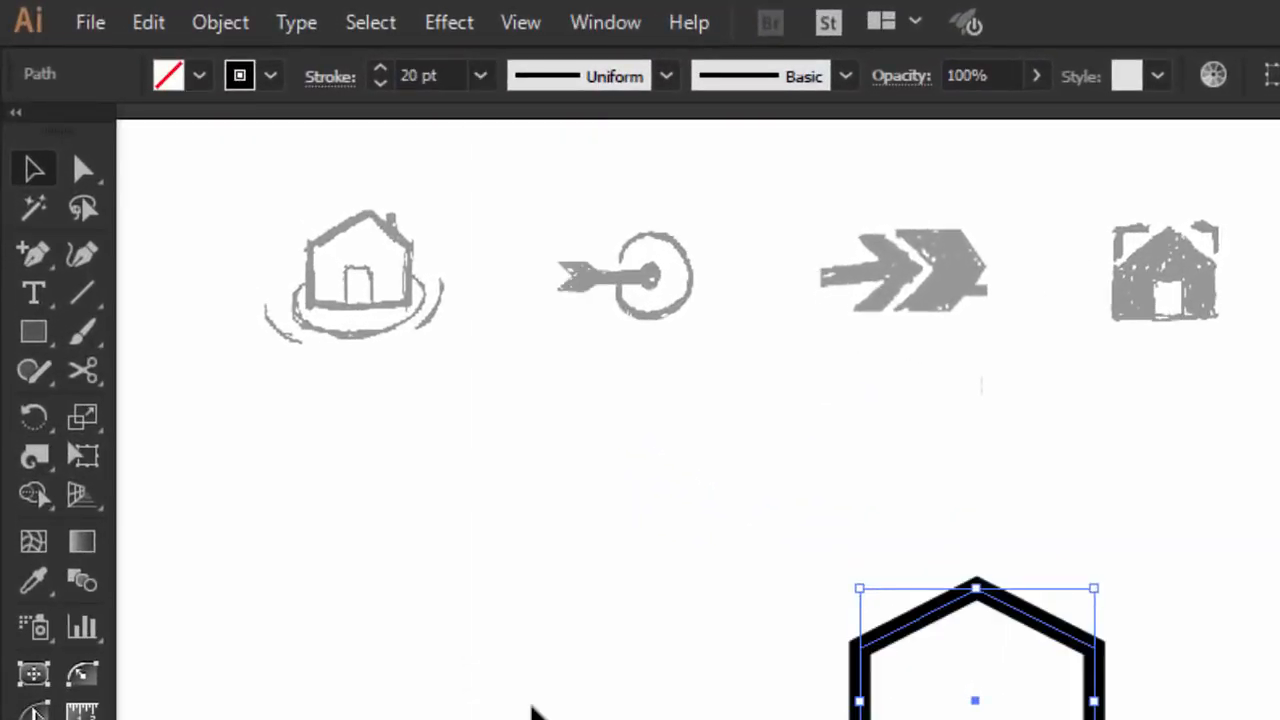
{"action": "left_click", "coordinate": [381, 70]}
{"action": "left_click", "coordinate": [381, 70]}
{"action": "left_click", "coordinate": [381, 70]}
{"action": "left_click", "coordinate": [381, 70]}
{"action": "left_click", "coordinate": [381, 70]}
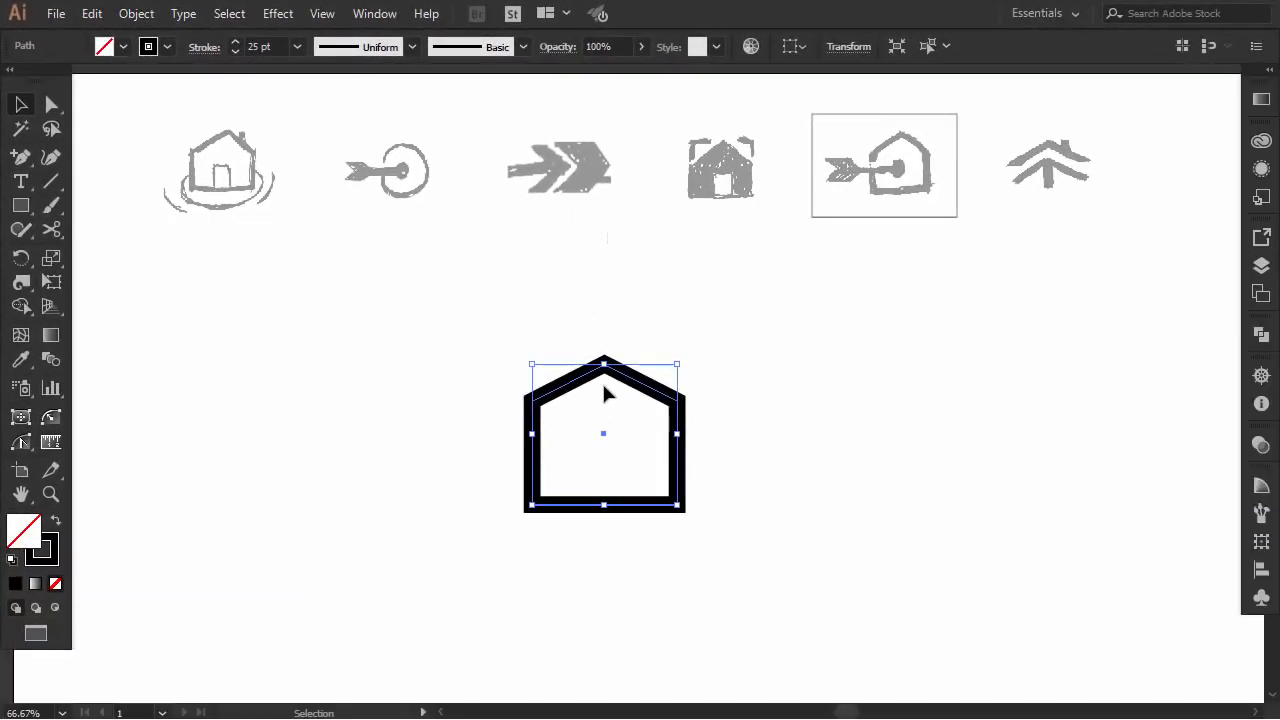
Round all corners of the house outline moderately with the live corner controls
{"action": "key", "text": "a"}
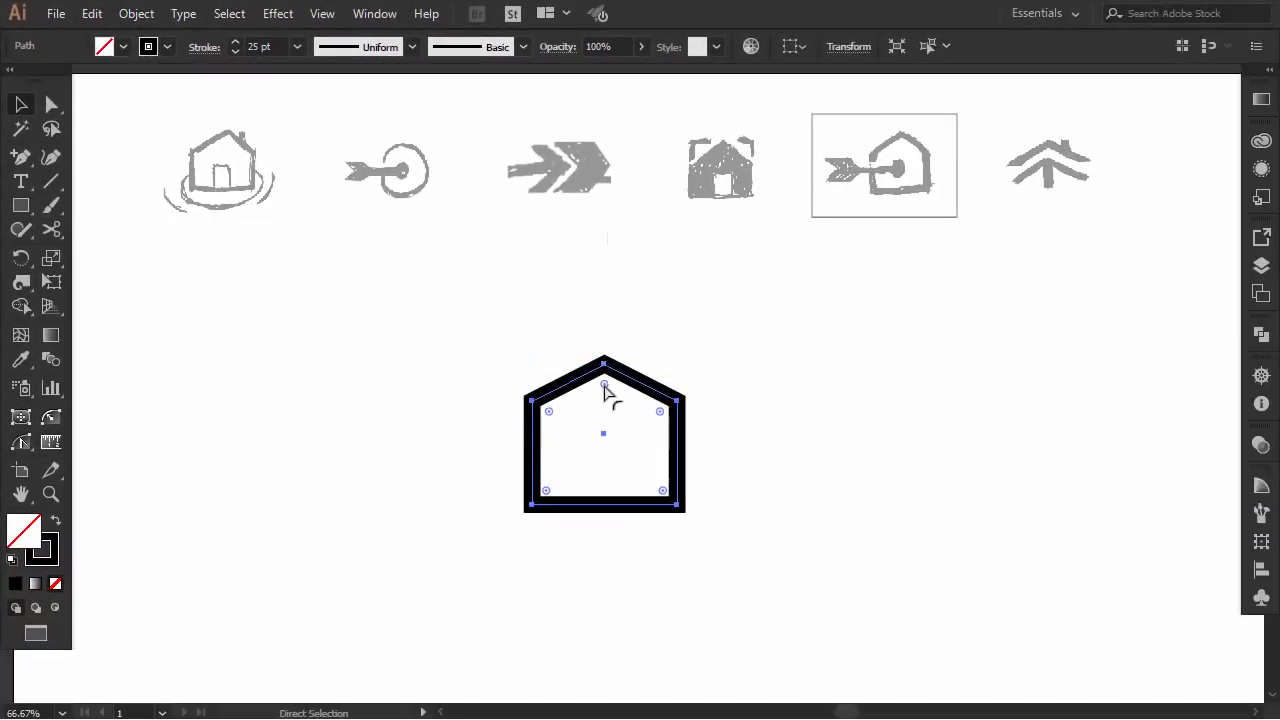
{"action": "left_click_drag", "start_coordinate": [604, 384], "coordinate": [605, 391]}
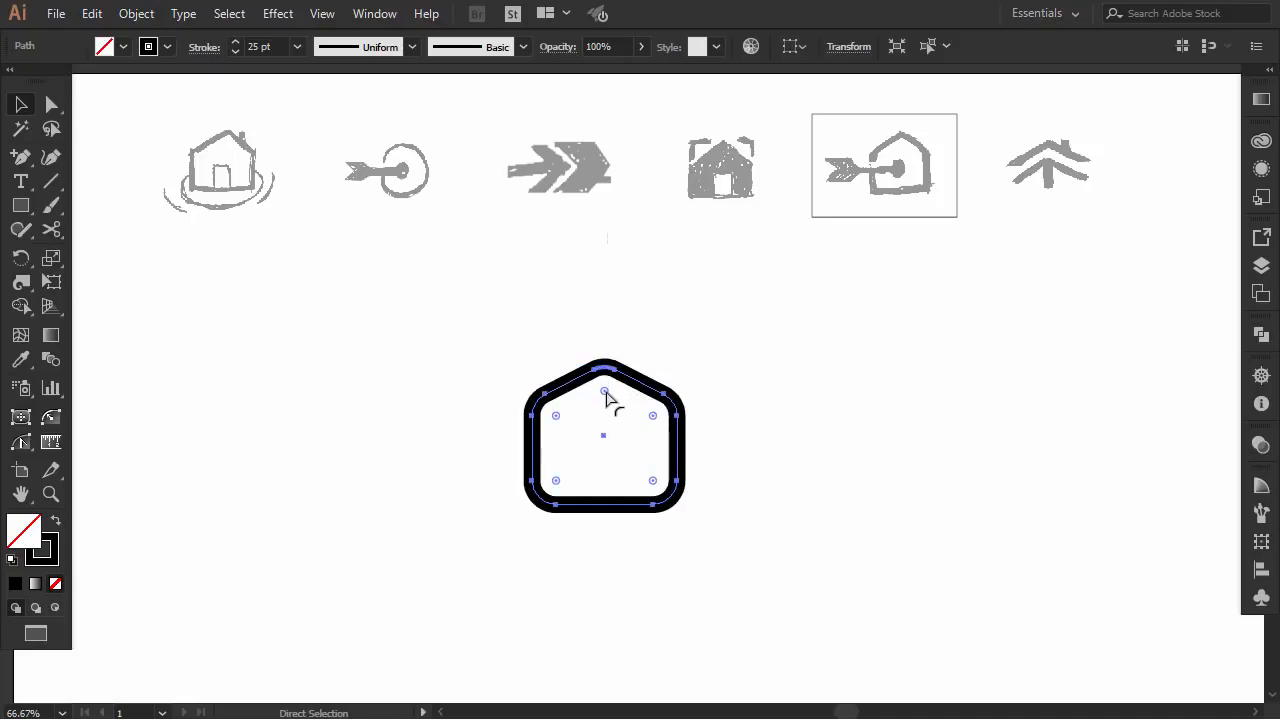
{"action": "left_click", "coordinate": [765, 403]}
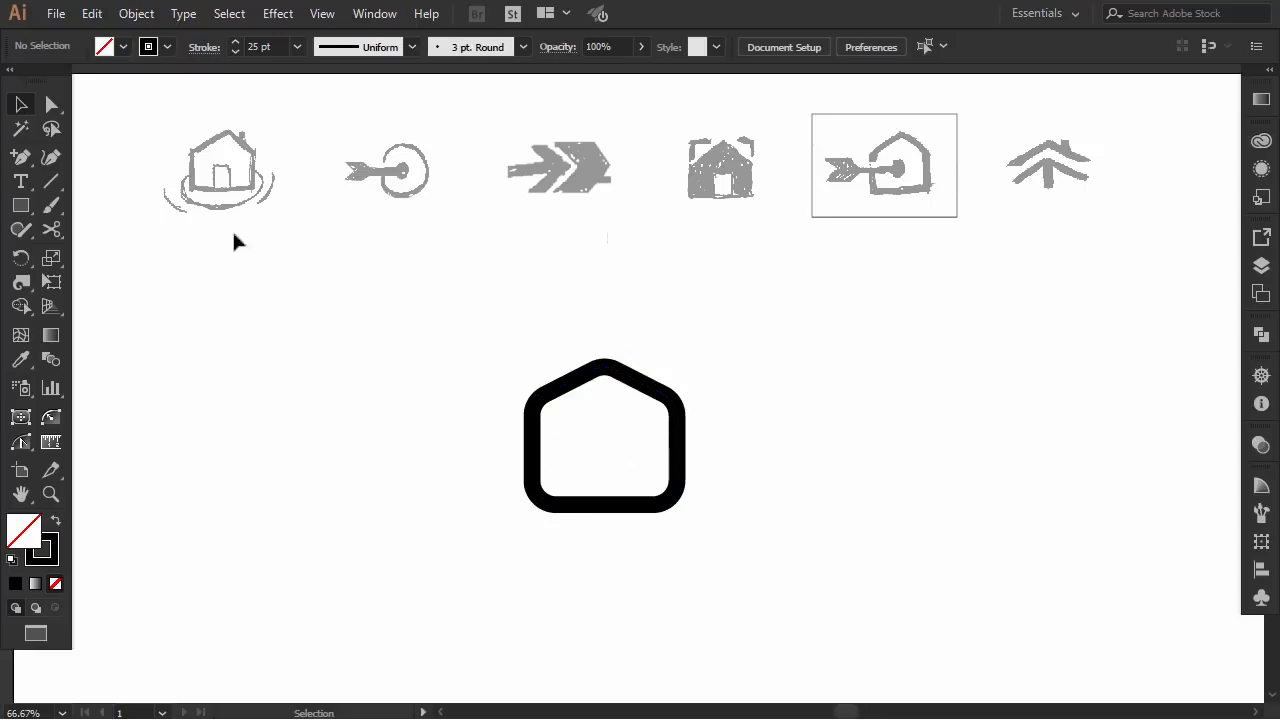
Scale the house outline down slightly about its center and move it a little to the right
{"action": "left_click_drag", "start_coordinate": [478, 340], "coordinate": [705, 490]}
{"action": "left_click_drag", "start_coordinate": [680, 368], "coordinate": [670, 381]}
{"action": "left_click", "coordinate": [725, 387]}
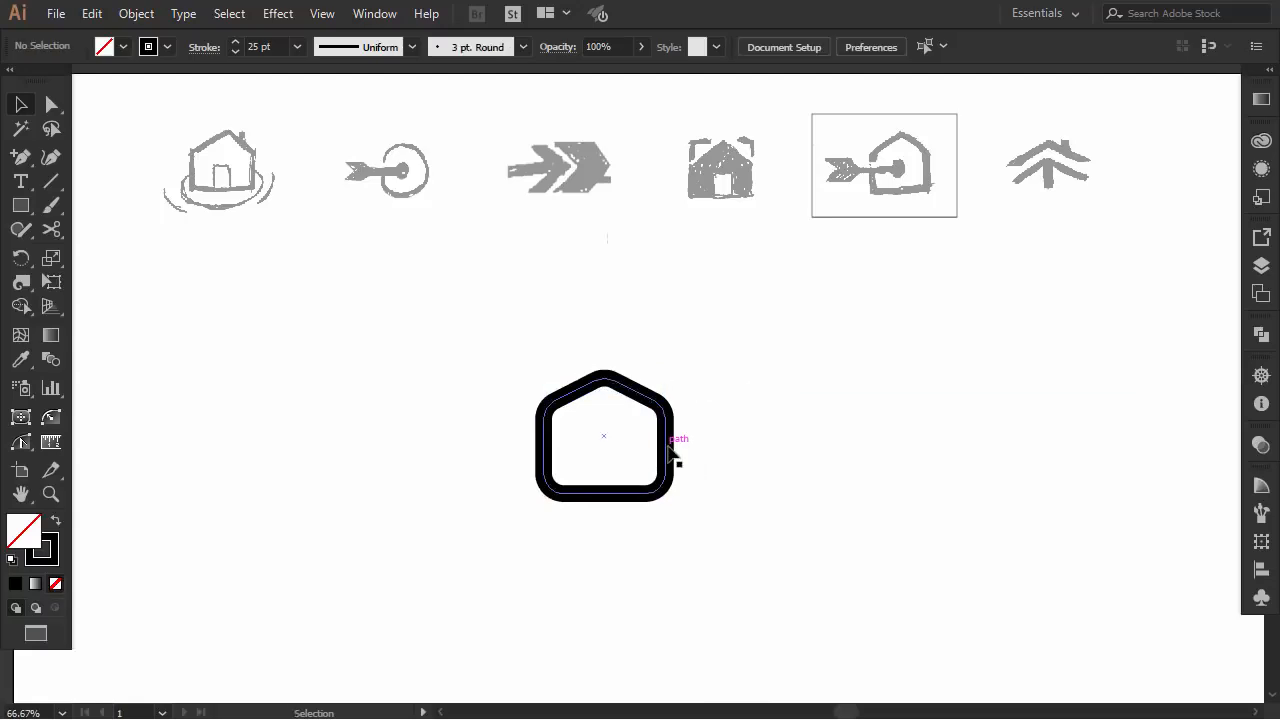
{"action": "left_click_drag", "start_coordinate": [674, 449], "coordinate": [700, 449]}
{"action": "left_click", "coordinate": [803, 452]}
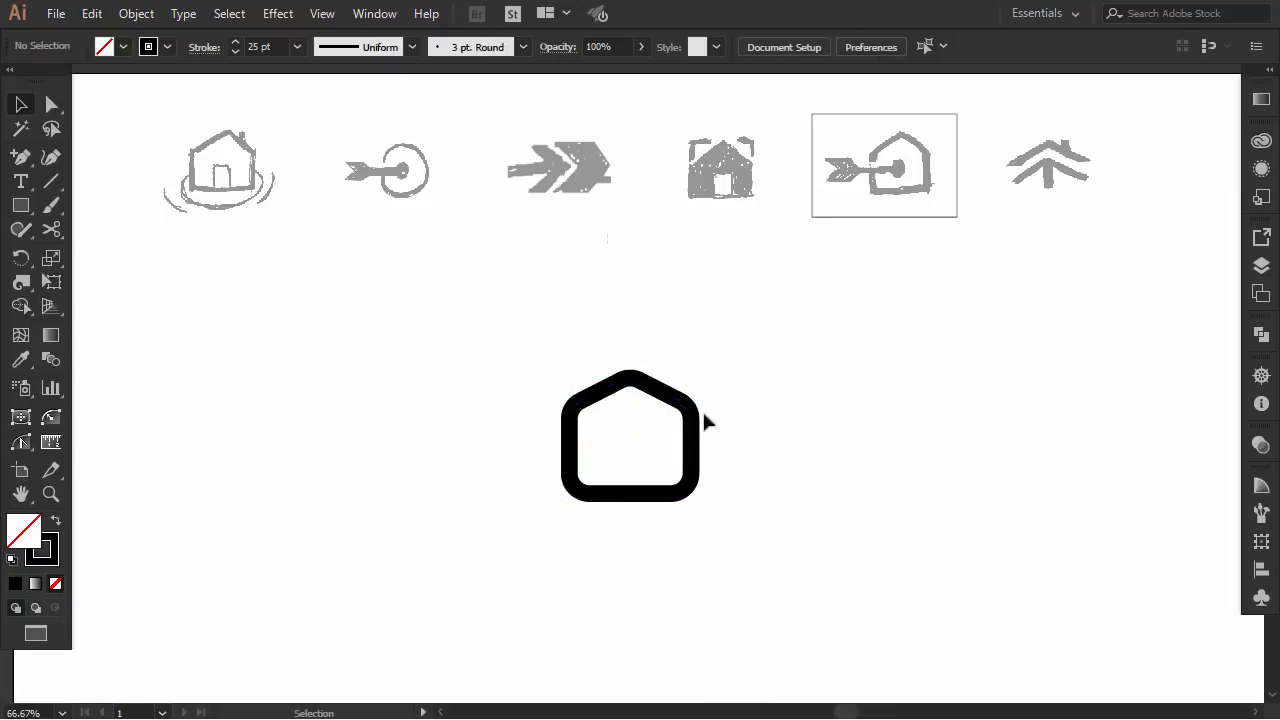
Draw a small circle centered inside the house with the Ellipse tool and give it a black fill with no stroke
{"action": "left_click", "coordinate": [21, 205]}
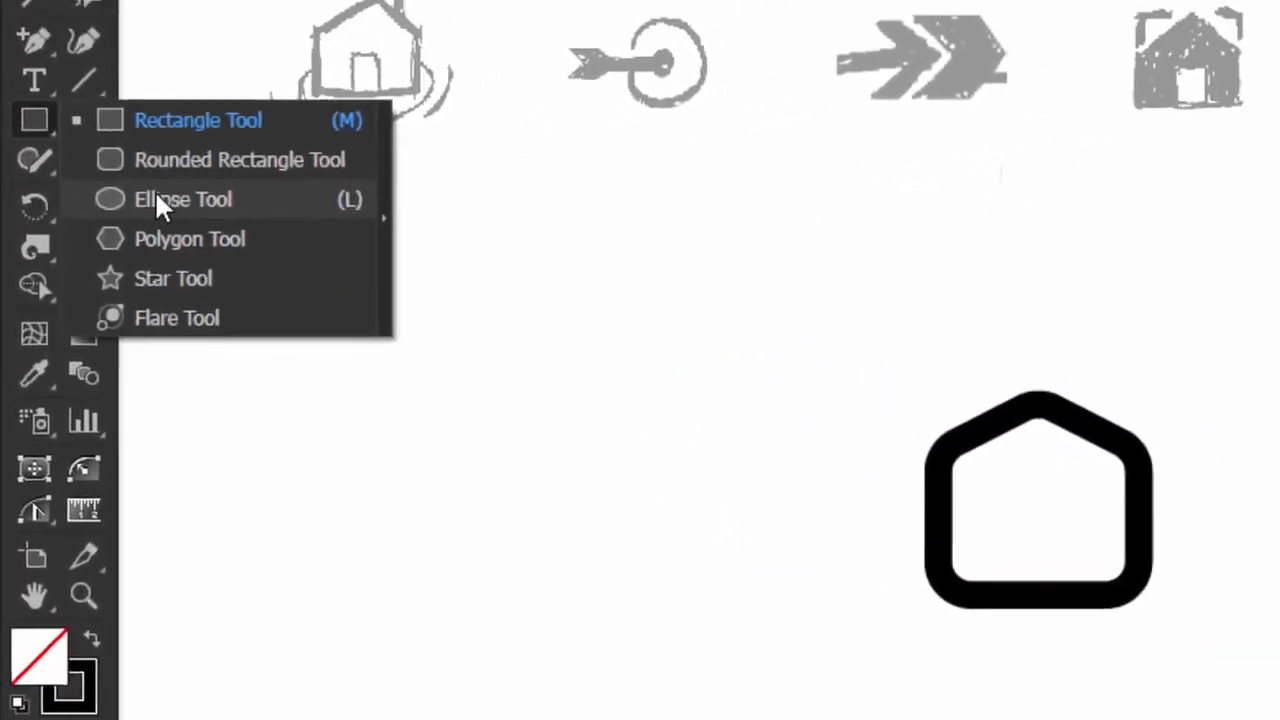
{"action": "left_click", "coordinate": [156, 197]}
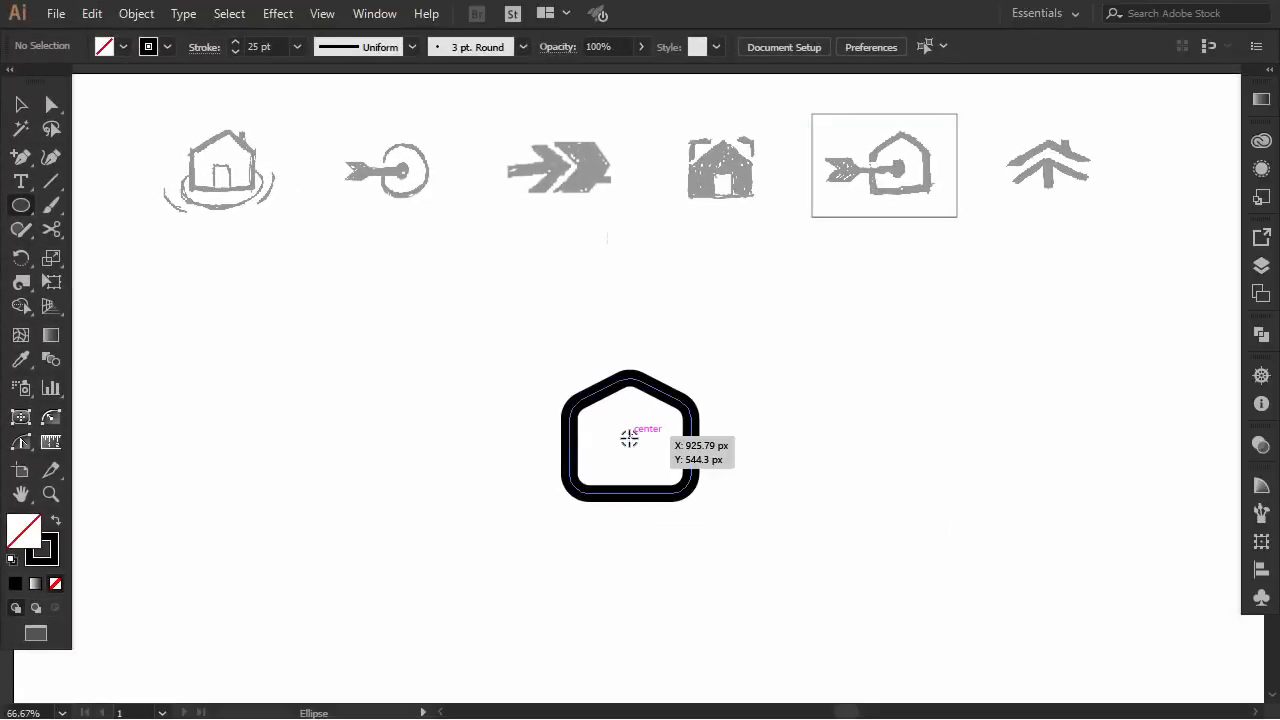
{"action": "left_click_drag", "start_coordinate": [629, 437], "coordinate": [641, 453]}
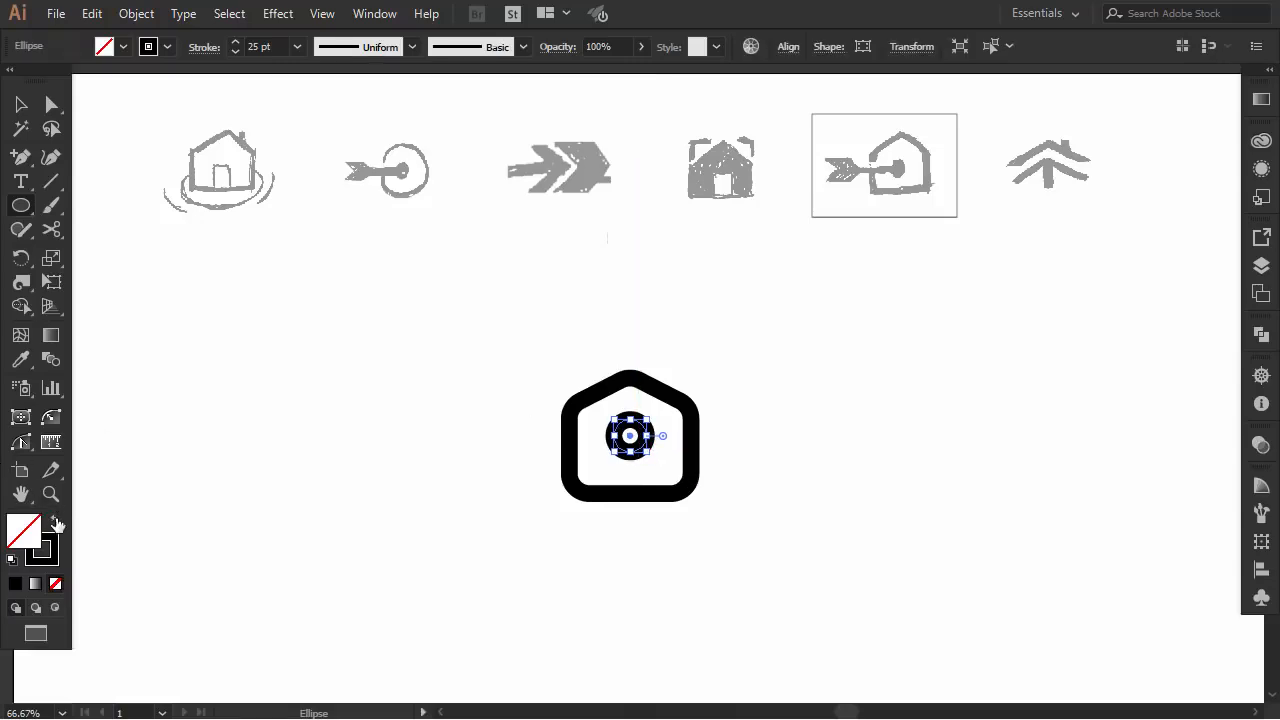
{"action": "left_click", "coordinate": [57, 523]}
{"action": "left_click", "coordinate": [20, 105]}
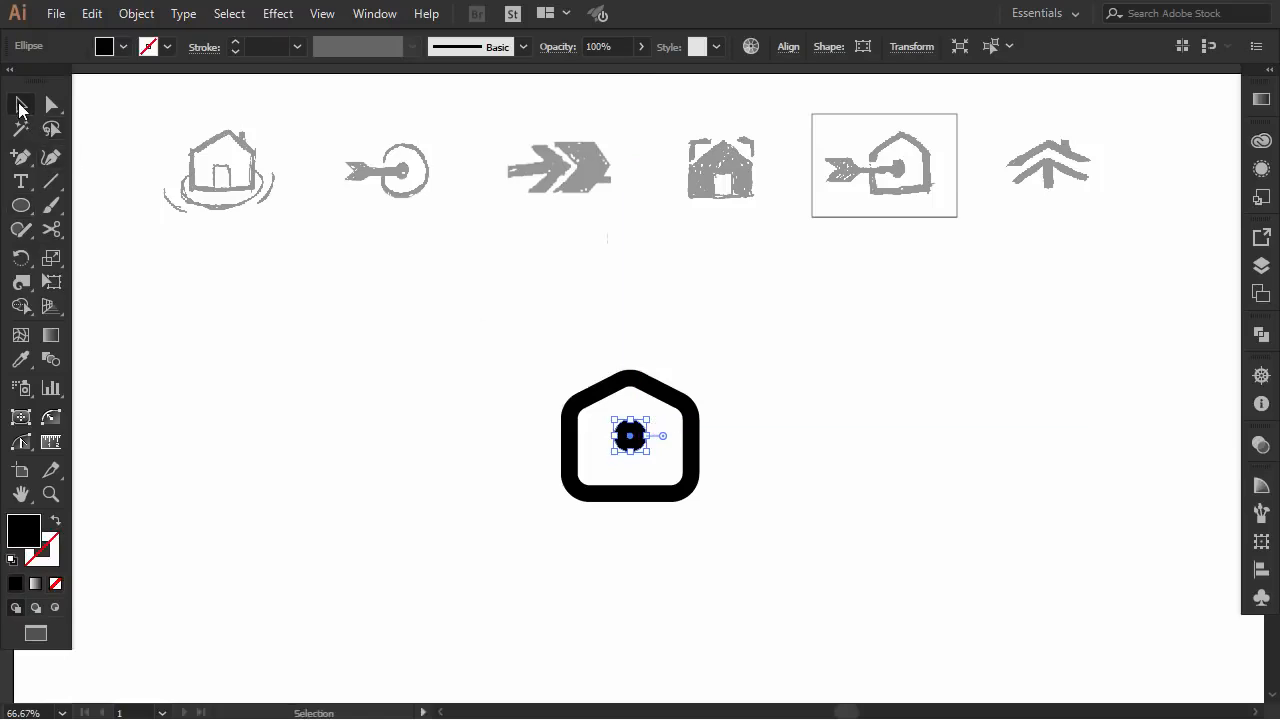
{"action": "left_click", "coordinate": [360, 431]}
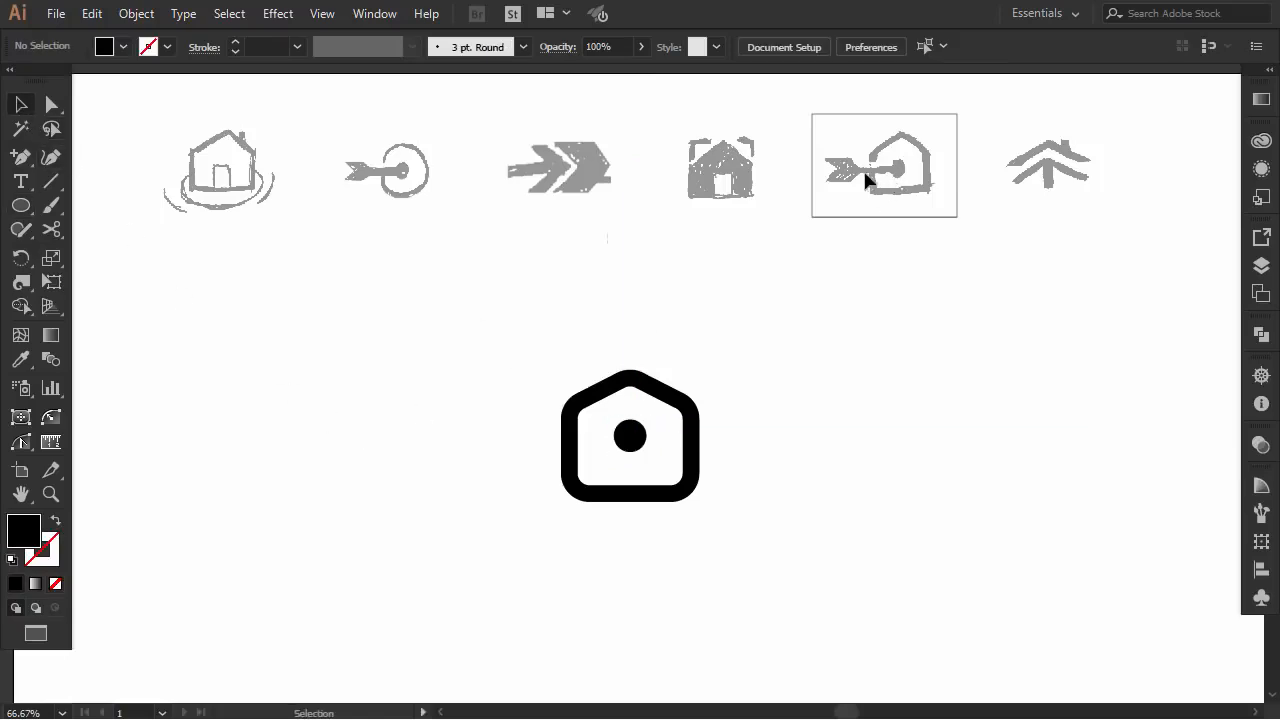
Draw a straight horizontal Pen path from the circle's center out through the house's left wall as the arrow shaft
{"action": "left_click_drag", "start_coordinate": [20, 160], "coordinate": [100, 174]}
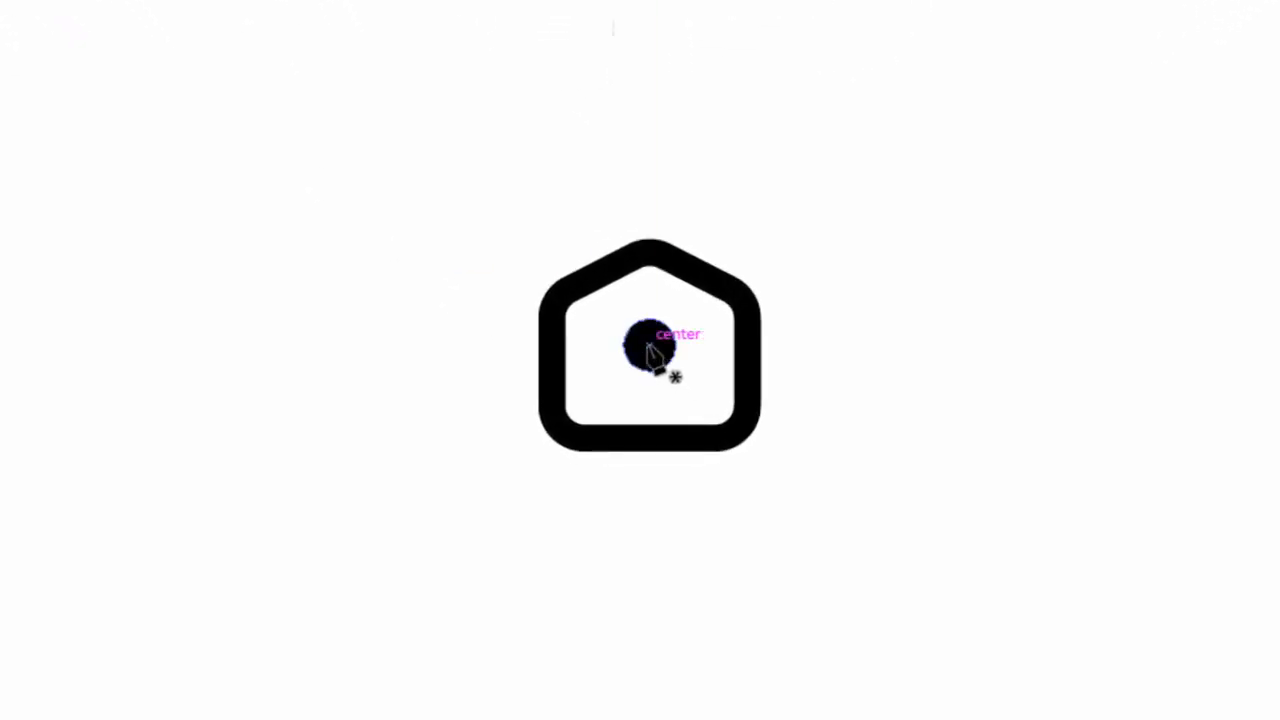
{"action": "left_click", "coordinate": [650, 346]}
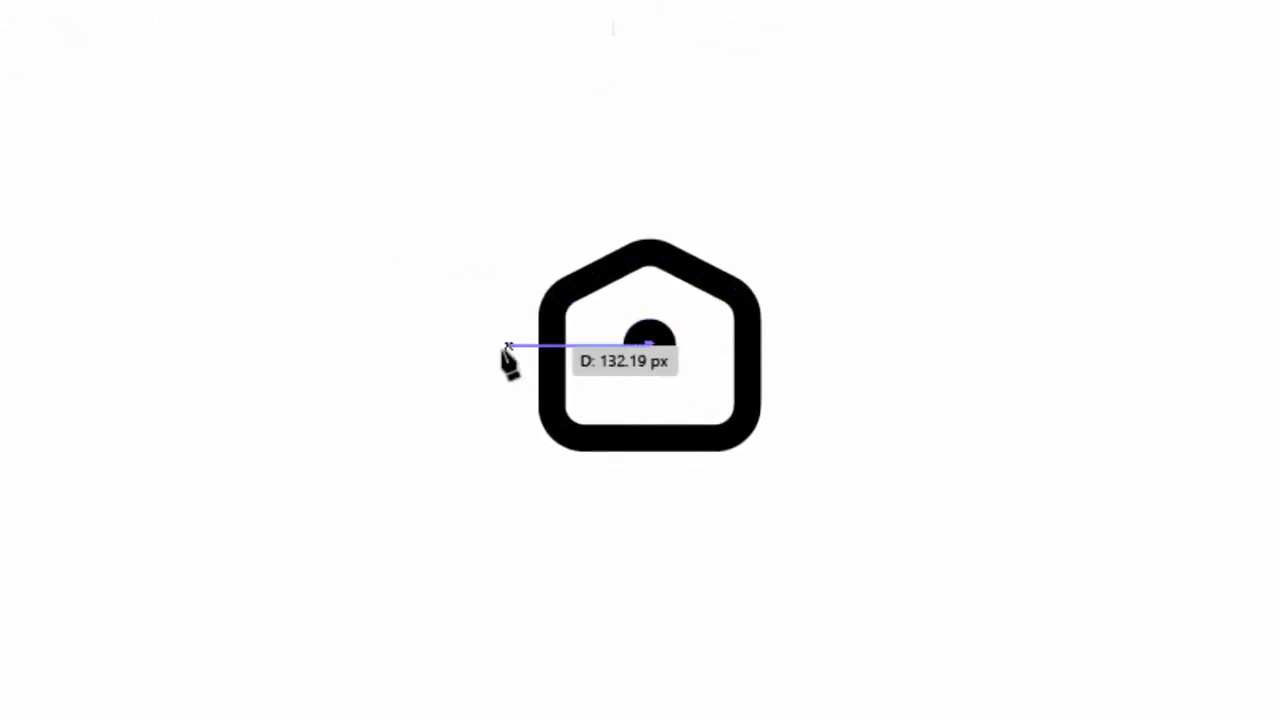
{"action": "left_click", "coordinate": [467, 346]}
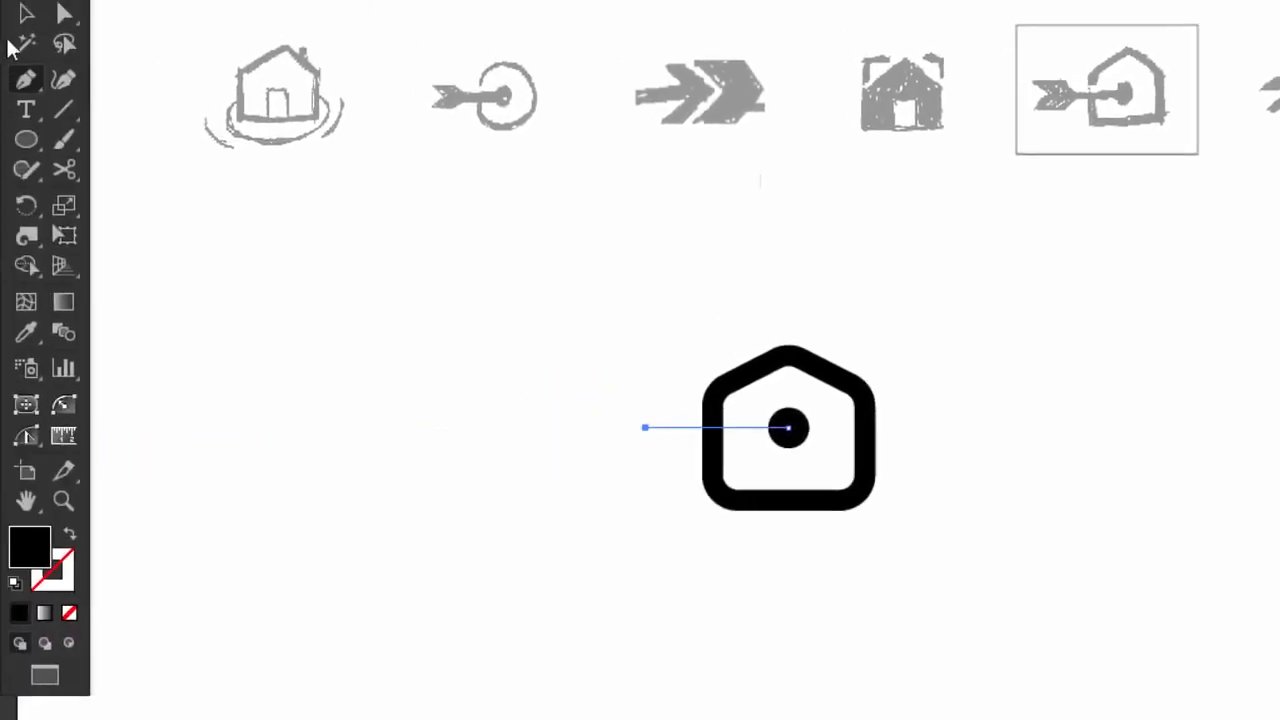
{"action": "left_click", "coordinate": [27, 15]}
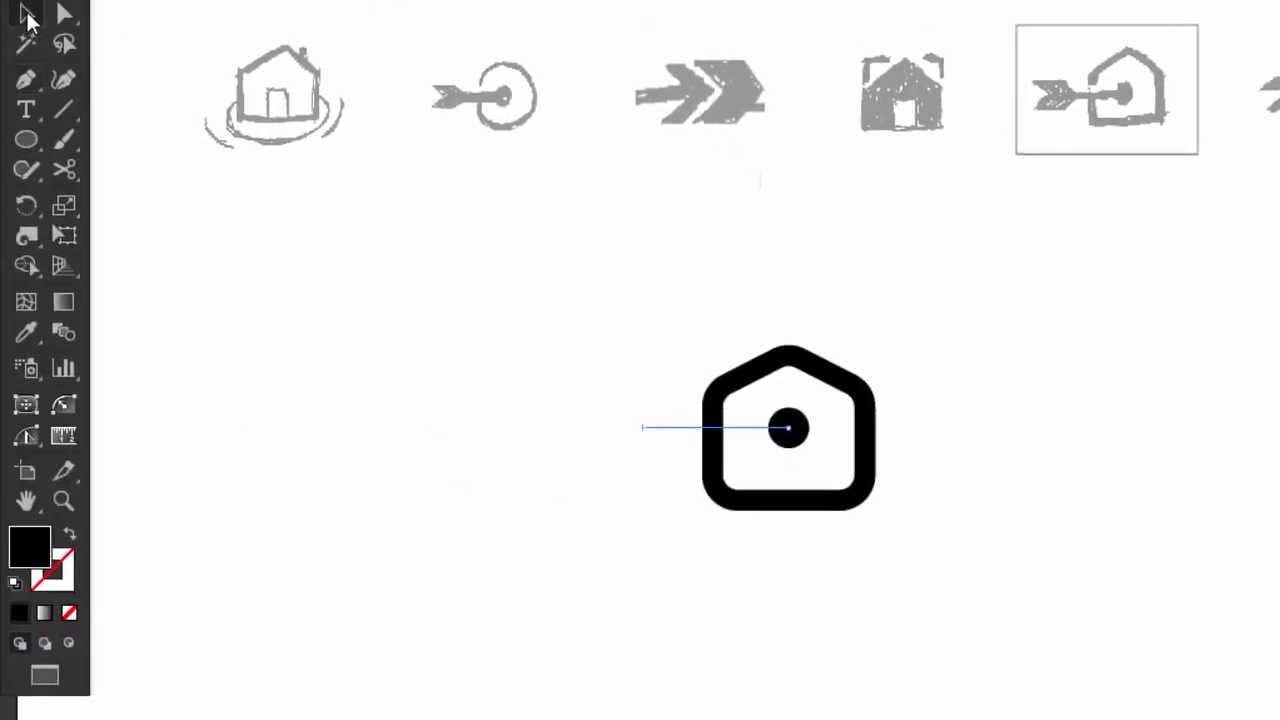
Apply the house outline's stroke appearance to the arrow shaft path with the Eyedropper
{"action": "left_click", "coordinate": [22, 334]}
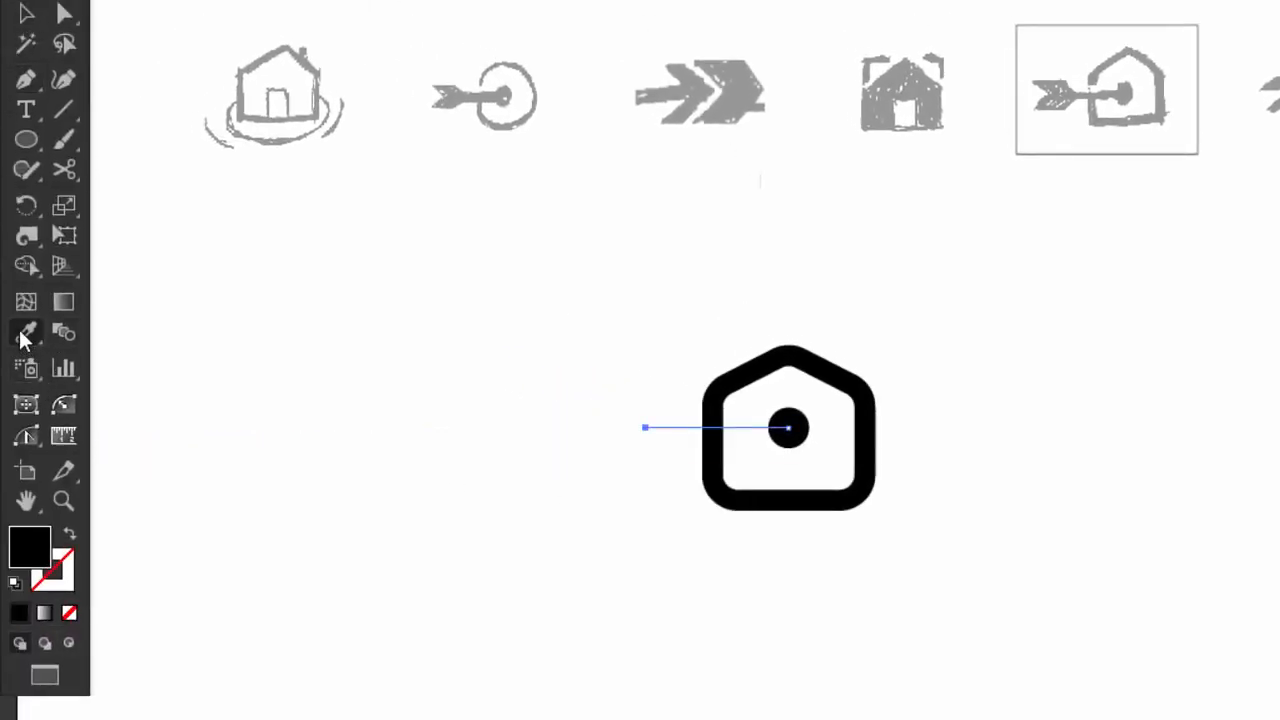
{"action": "left_click", "coordinate": [733, 360]}
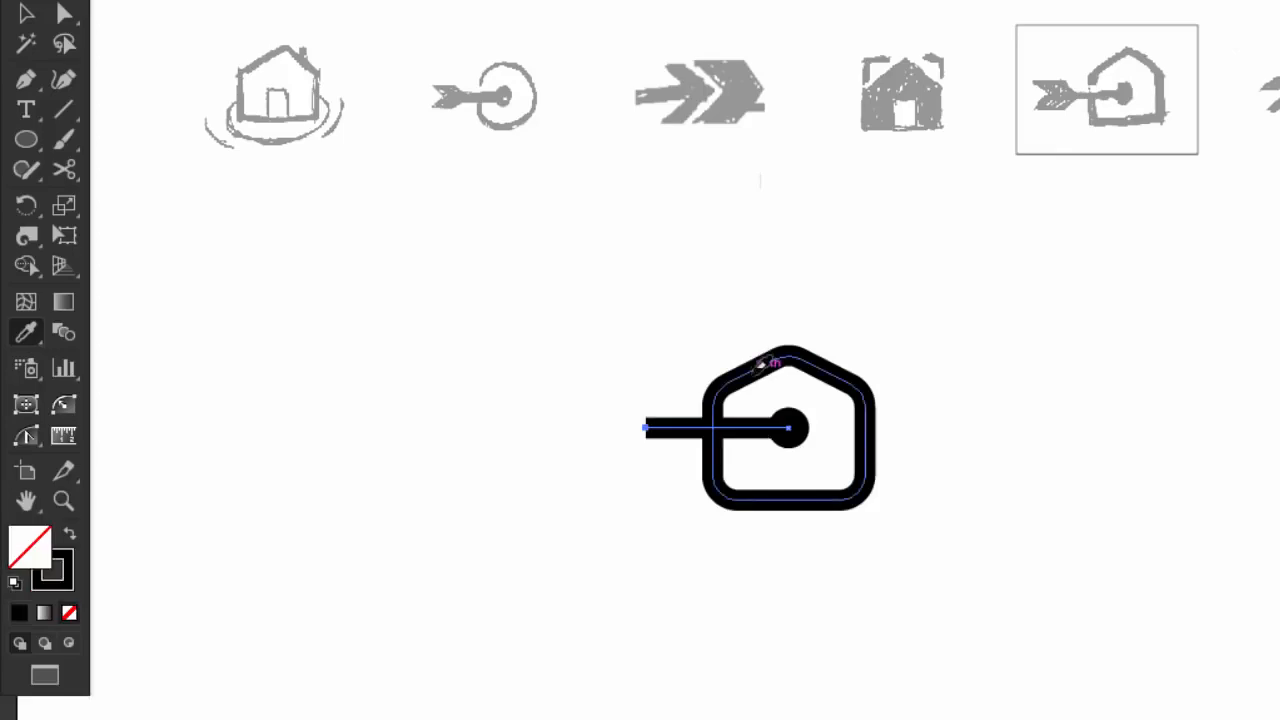
{"action": "left_click", "coordinate": [25, 15]}
{"action": "left_click", "coordinate": [585, 383]}
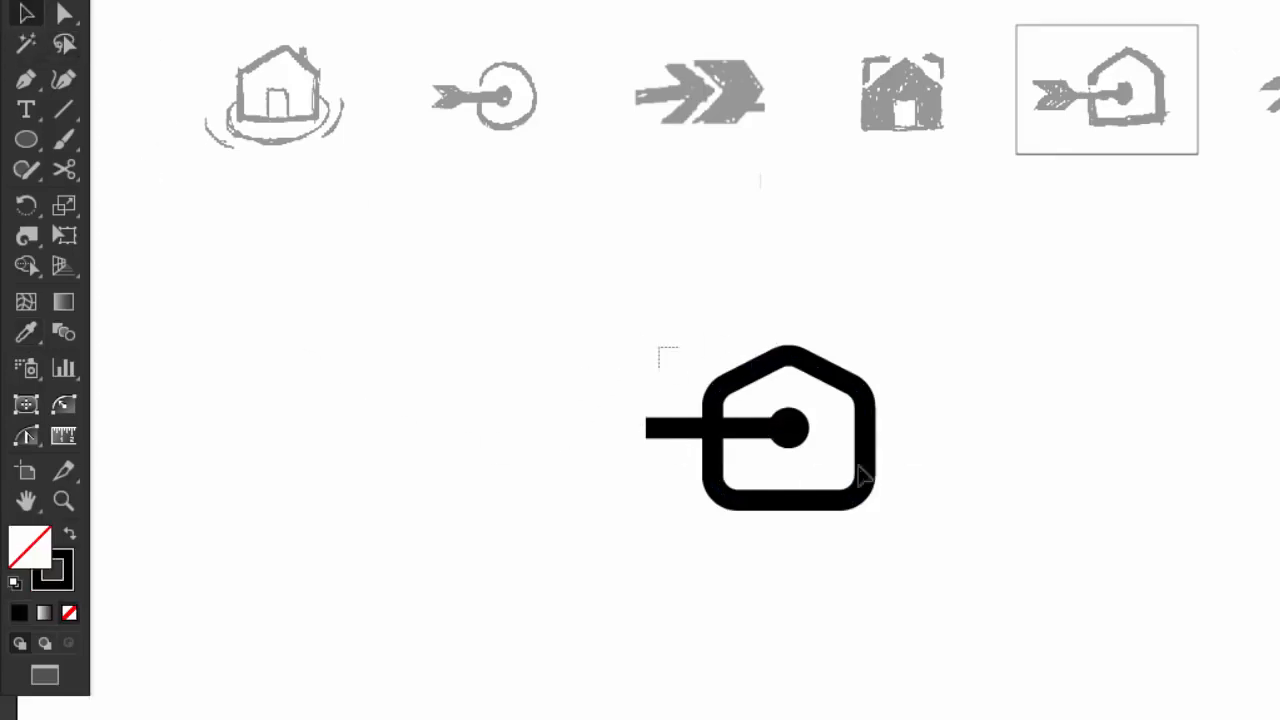
Scale the house, circle and arrow shaft up slightly together about their common center
{"action": "left_click_drag", "start_coordinate": [860, 477], "coordinate": [890, 500]}
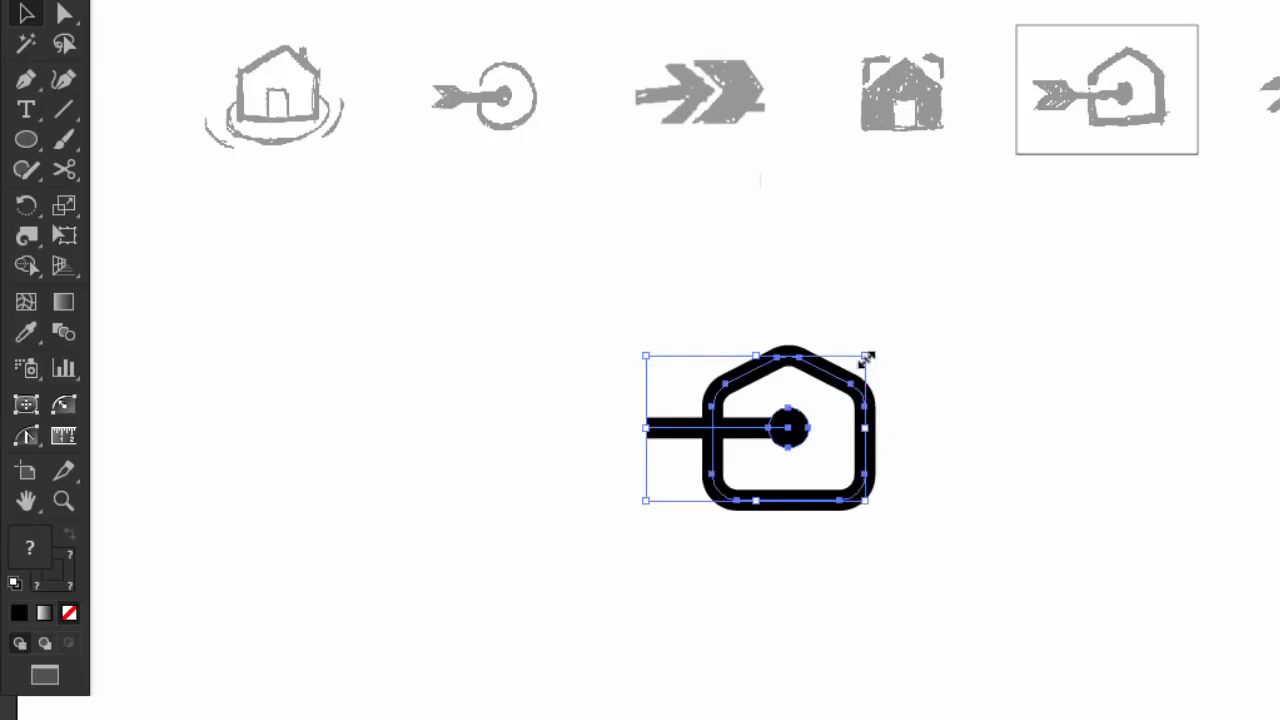
{"action": "left_click_drag", "start_coordinate": [866, 358], "coordinate": [889, 331]}
{"action": "left_click", "coordinate": [972, 372]}
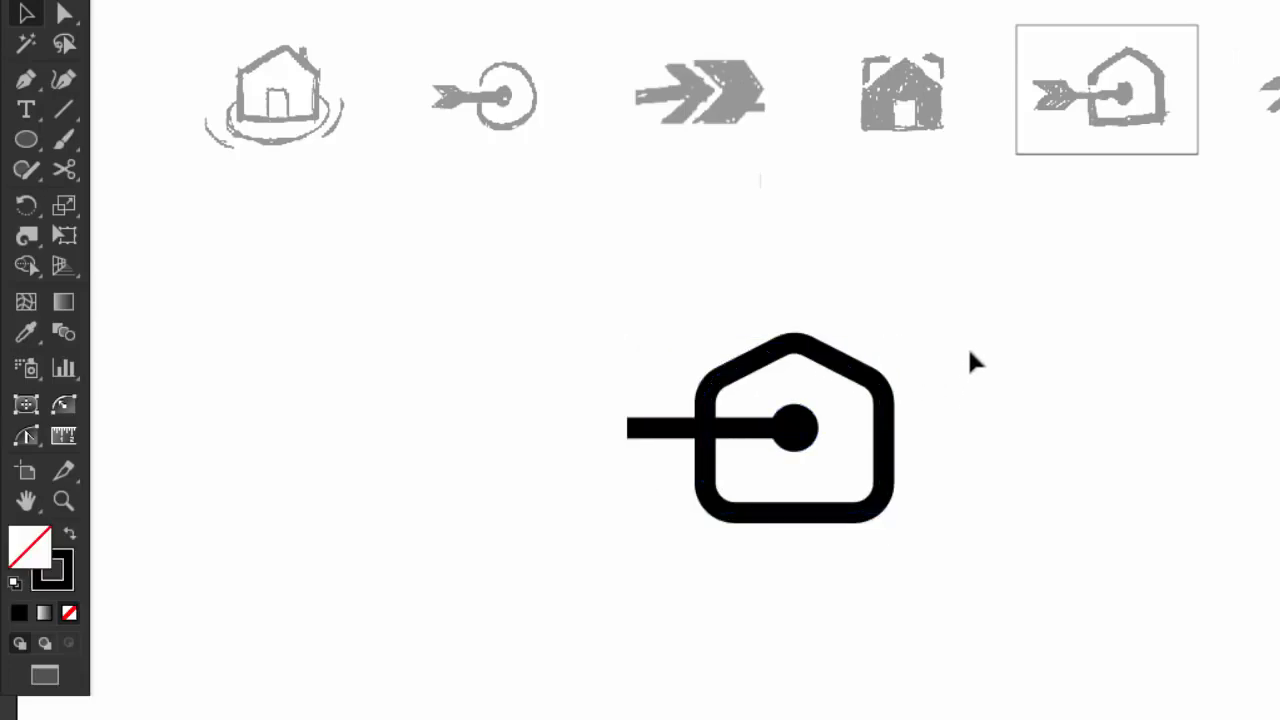
Nudge only the circle and arrow shaft down a little inside the house, leaving the house outline in place
{"action": "left_click_drag", "start_coordinate": [958, 300], "coordinate": [692, 505]}
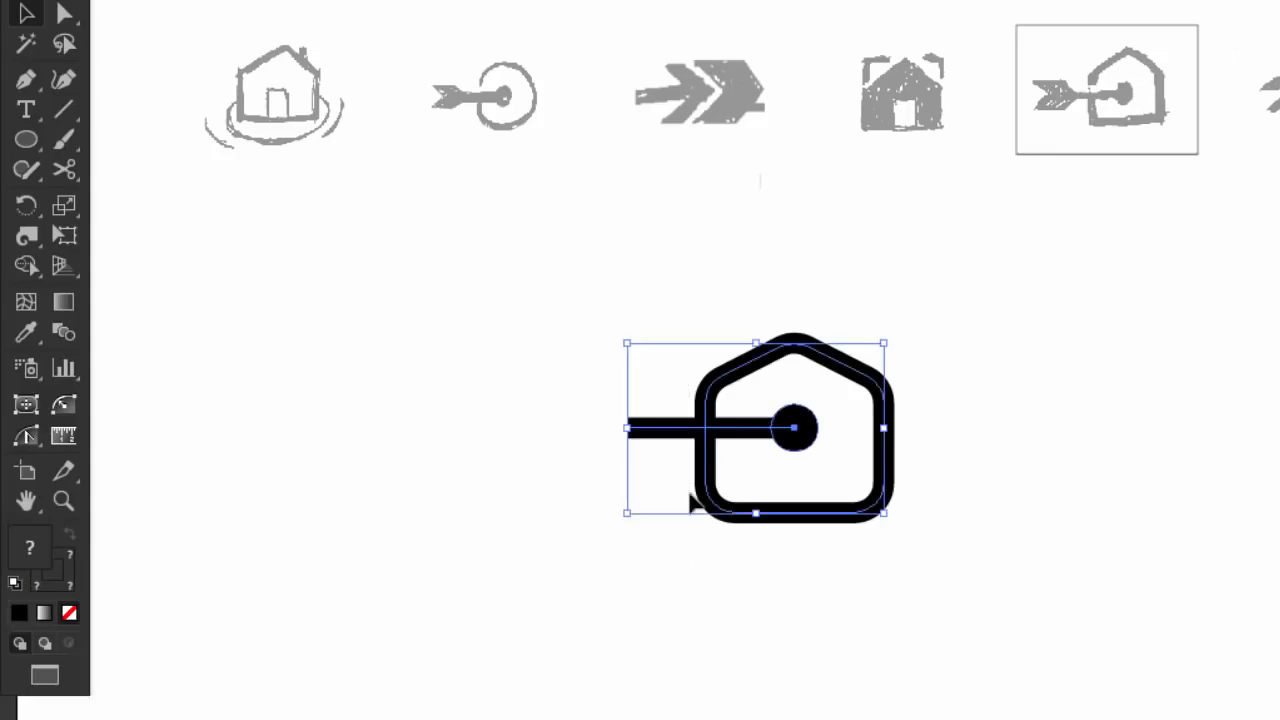
{"action": "left_click_drag", "start_coordinate": [843, 388], "coordinate": [754, 458]}
{"action": "left_click", "coordinate": [896, 404], "text": "shift"}
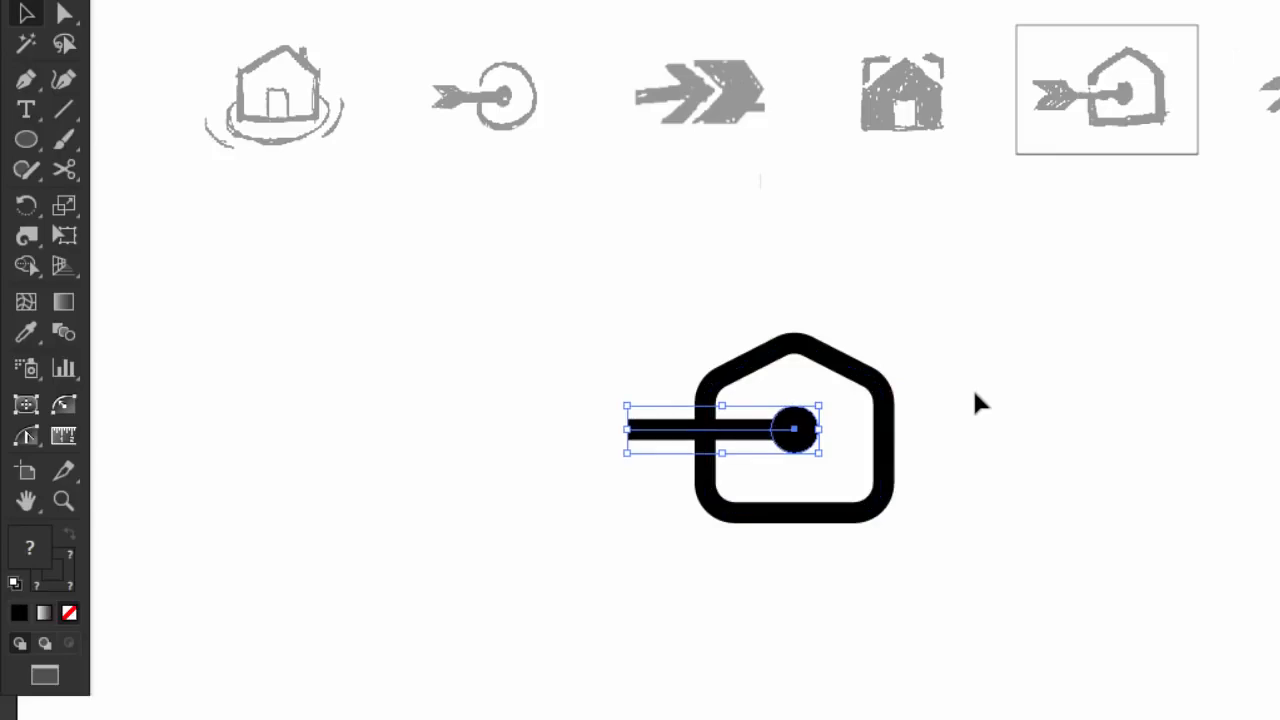
{"action": "key", "text": "Down"}
{"action": "key", "text": "Down"}
{"action": "key", "text": "Down"}
{"action": "key", "text": "Down"}
{"action": "key", "text": "Down"}
{"action": "key", "text": "Down"}
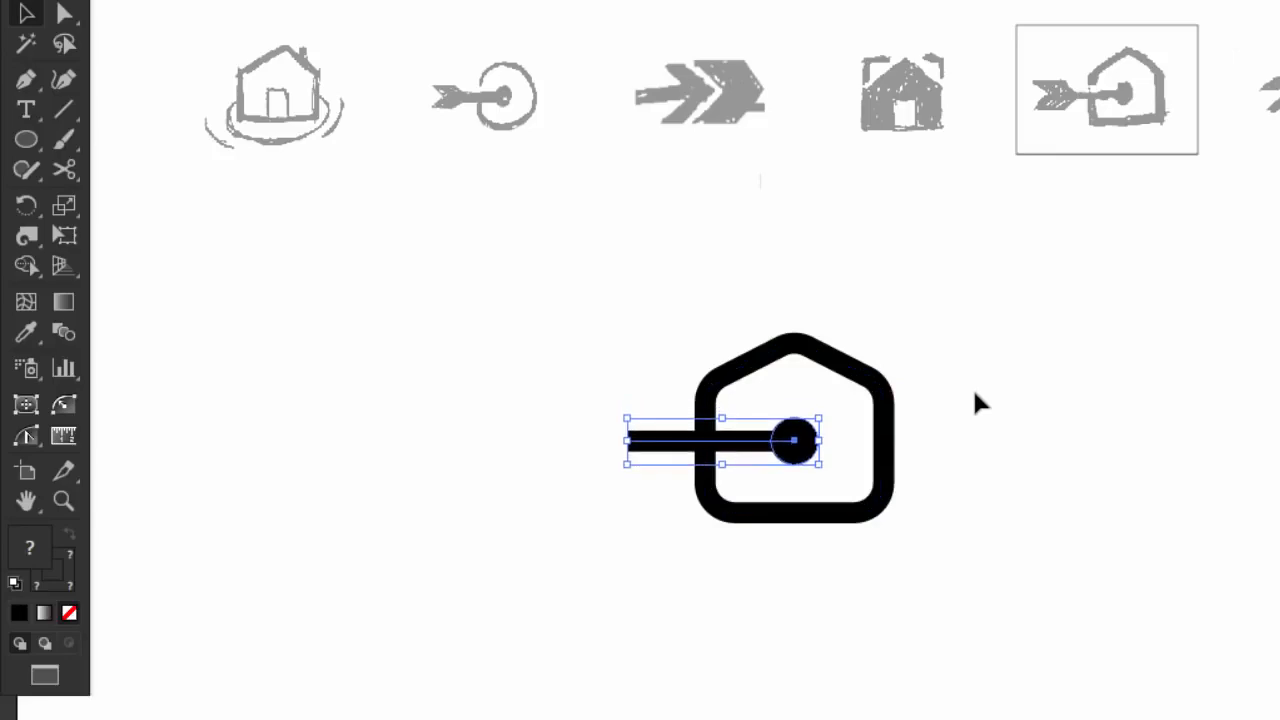
{"action": "key", "text": "Down"}
{"action": "key", "text": "Down"}
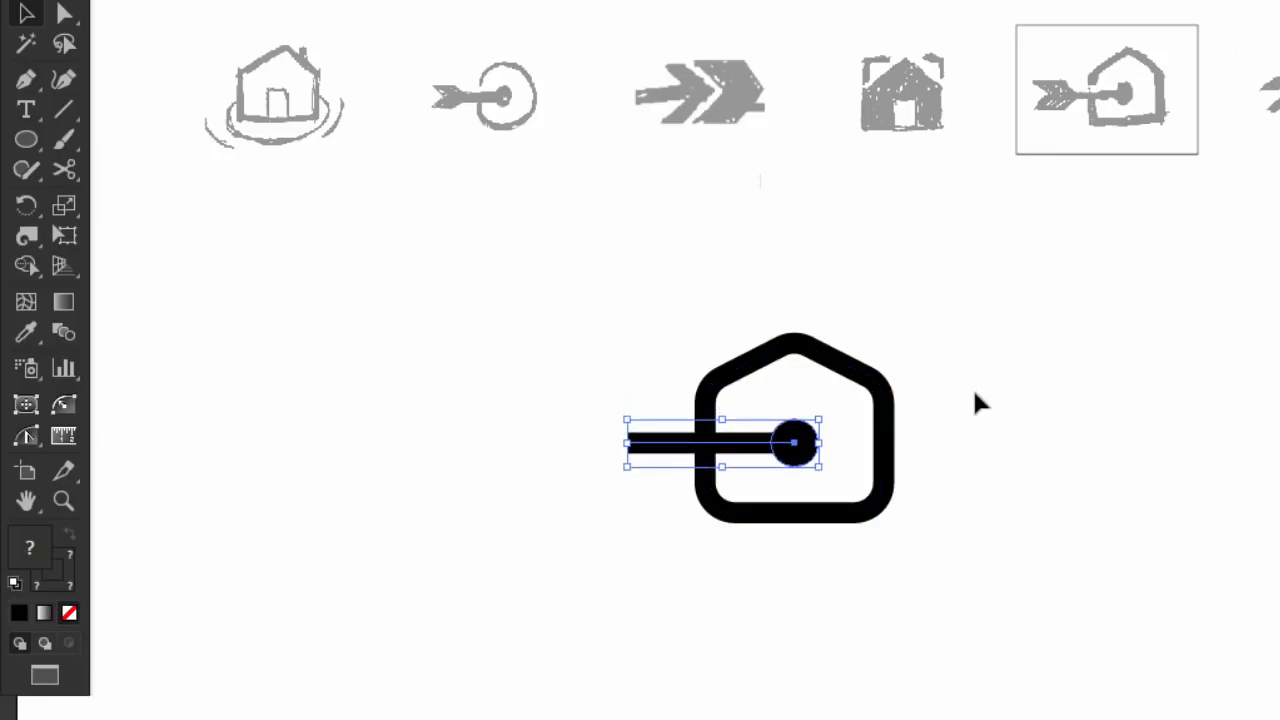
{"action": "left_click", "coordinate": [975, 393]}
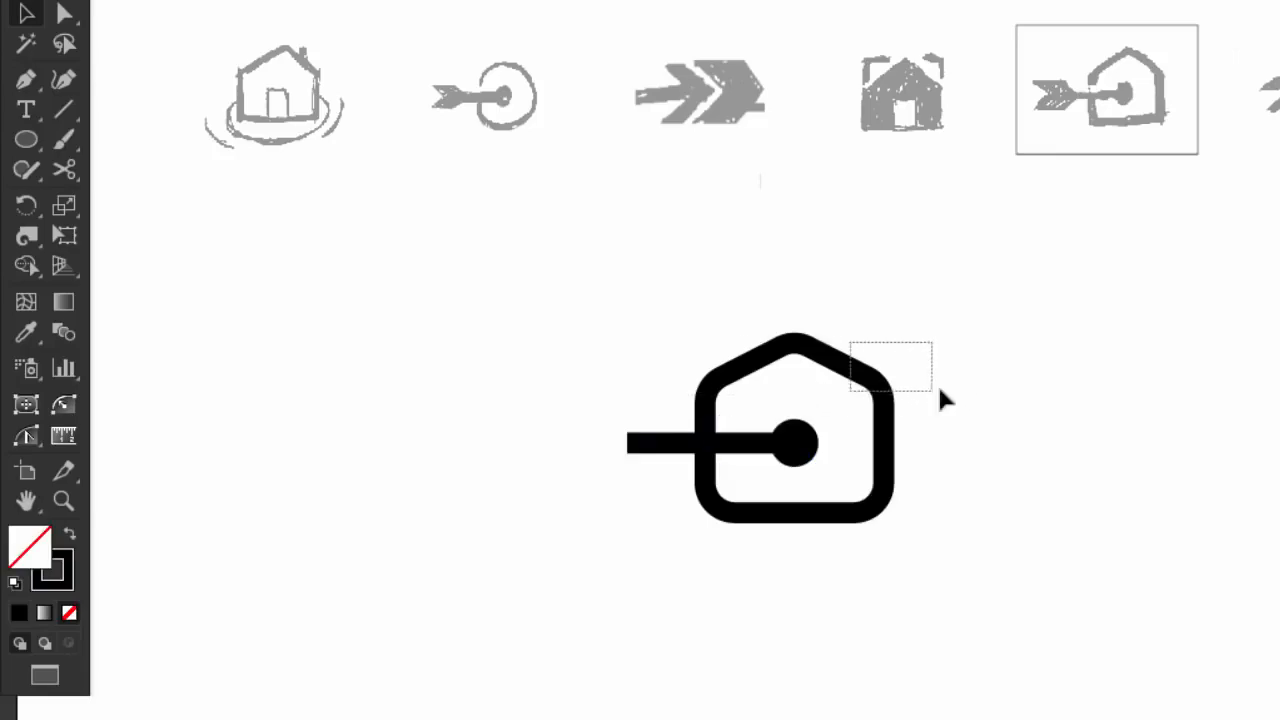
Set the stroke weight of the house outline and the arrow shaft to 31 pt
{"action": "left_click_drag", "start_coordinate": [592, 405], "coordinate": [698, 520]}
{"action": "key", "text": "f"}
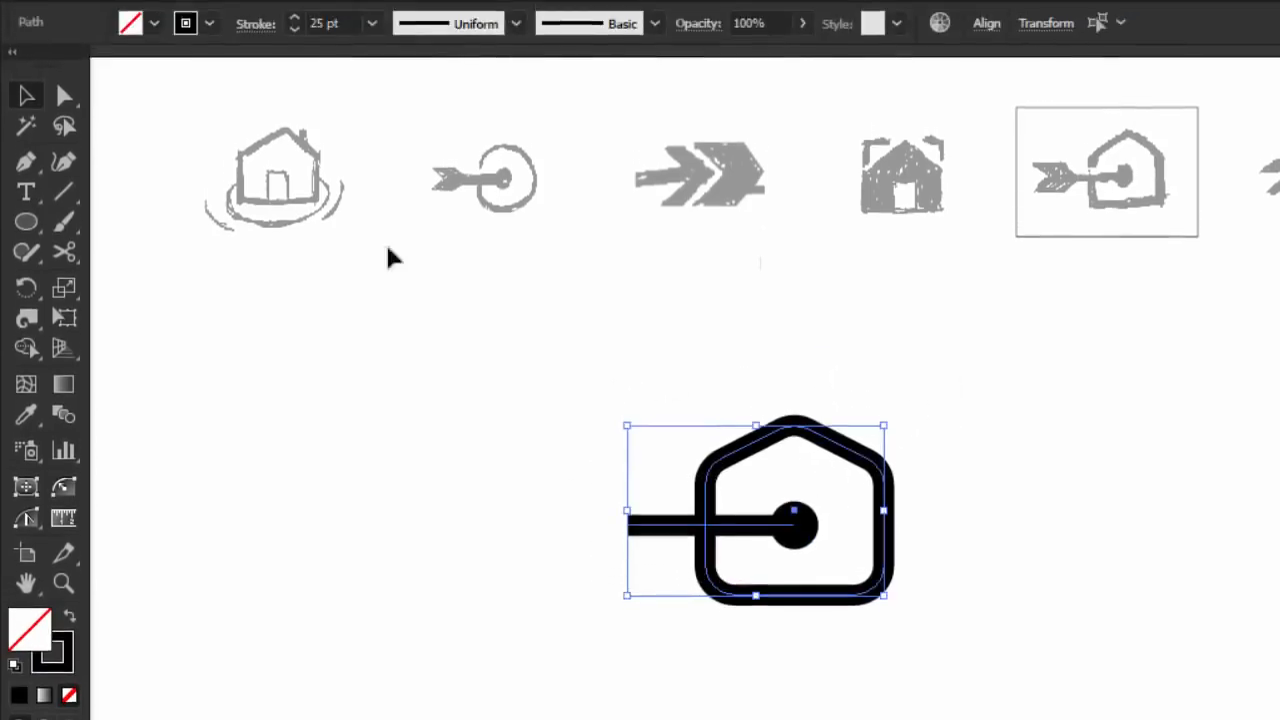
{"action": "left_click", "coordinate": [294, 52]}
{"action": "left_click", "coordinate": [294, 52]}
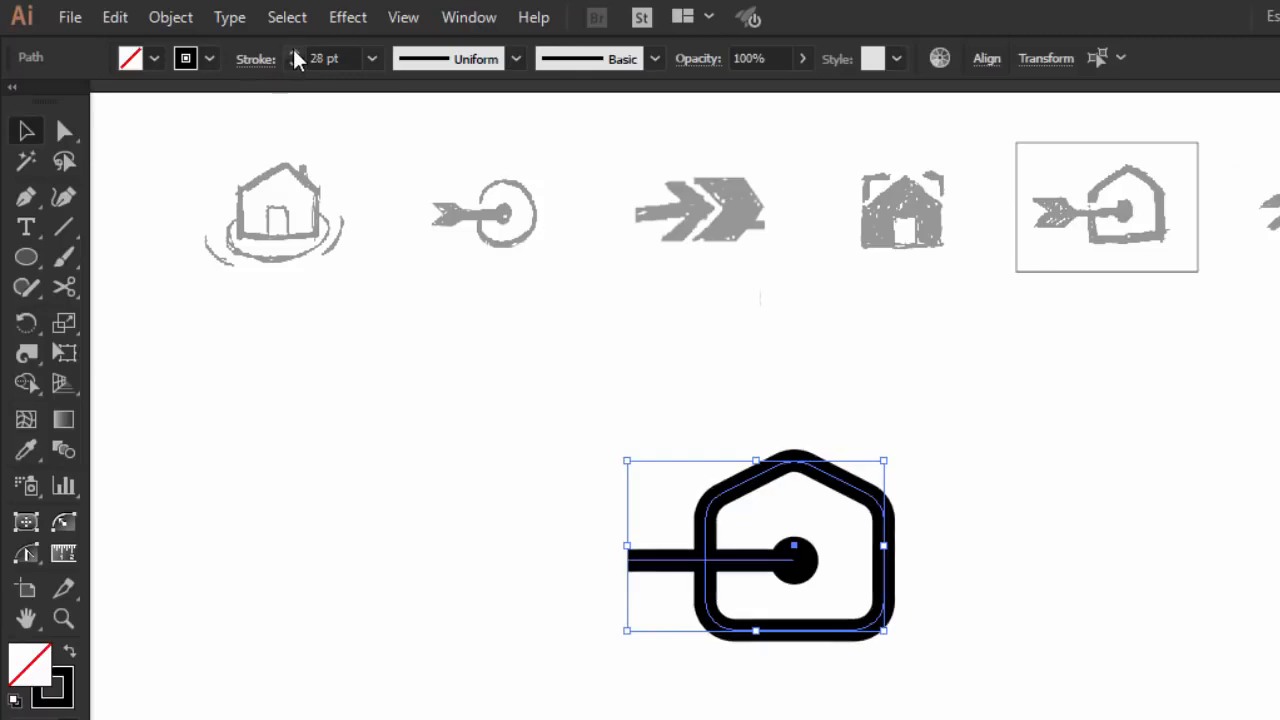
{"action": "left_click", "coordinate": [294, 52]}
{"action": "left_click", "coordinate": [294, 52]}
{"action": "left_click", "coordinate": [294, 52]}
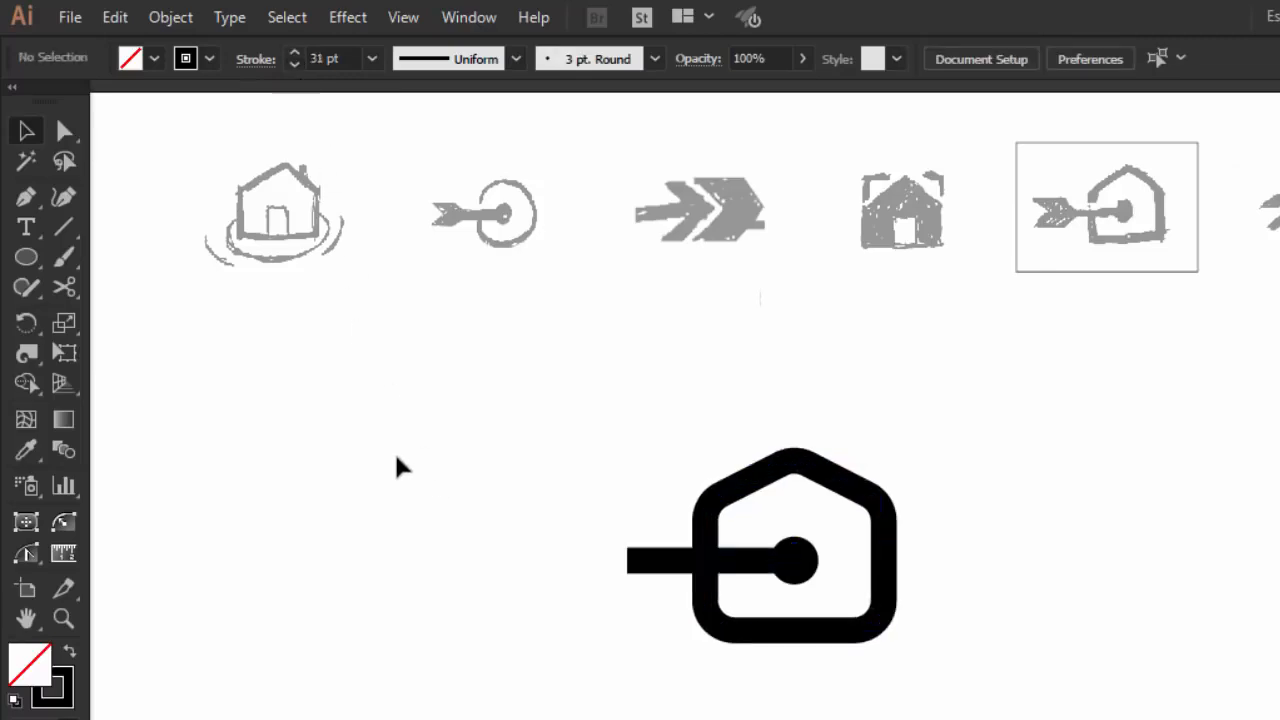
Expand the strokes of the house outline and the arrow shaft into filled shapes
{"action": "left_click_drag", "start_coordinate": [566, 462], "coordinate": [740, 665]}
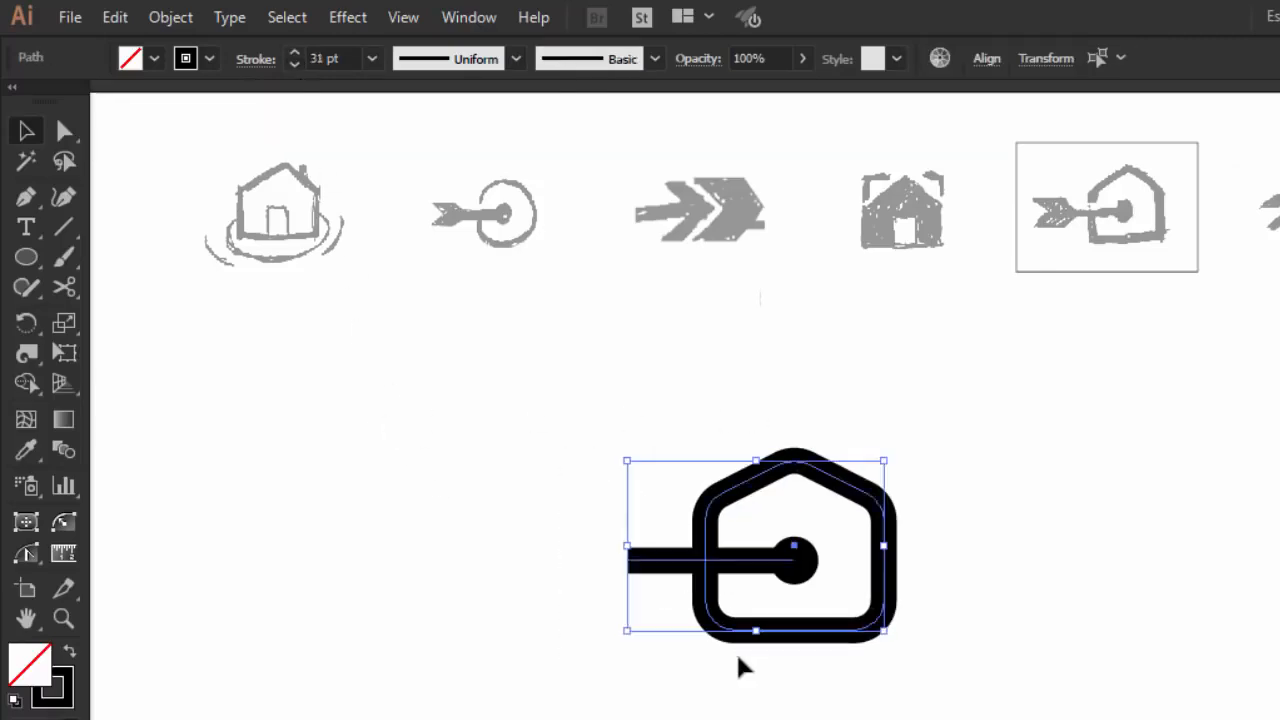
{"action": "left_click", "coordinate": [164, 18]}
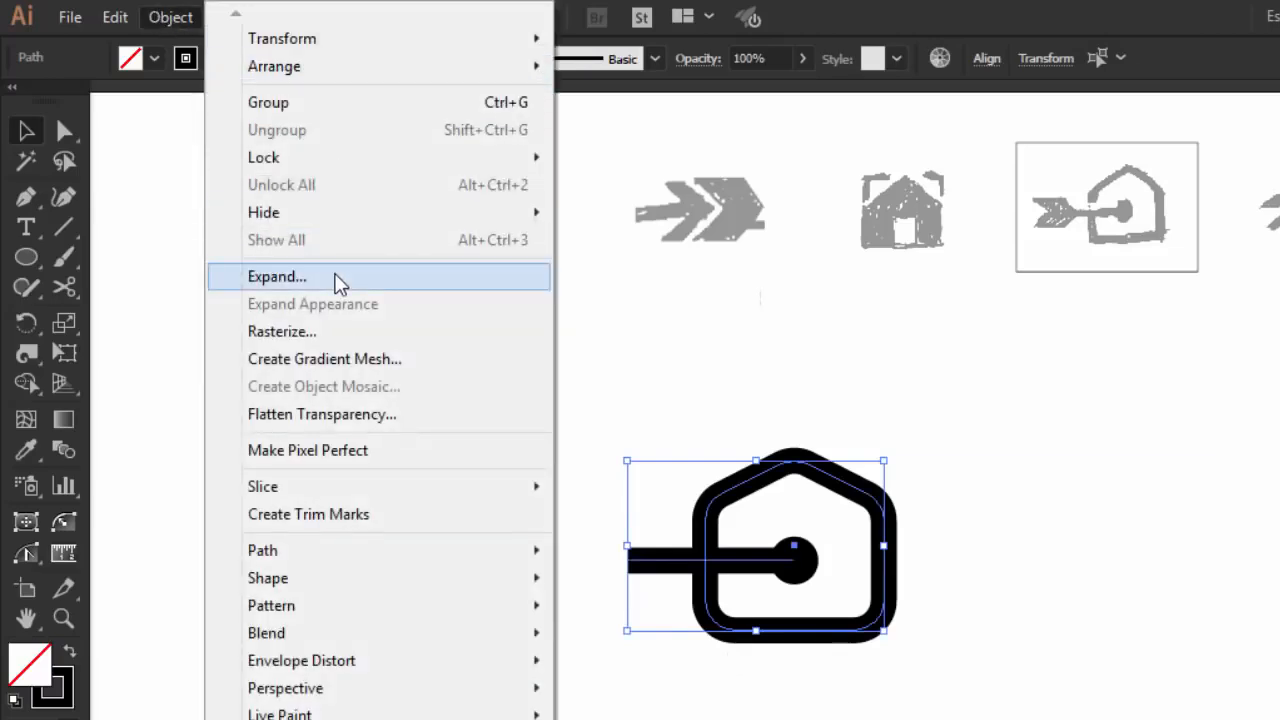
{"action": "left_click", "coordinate": [338, 279]}
{"action": "left_click", "coordinate": [737, 611]}
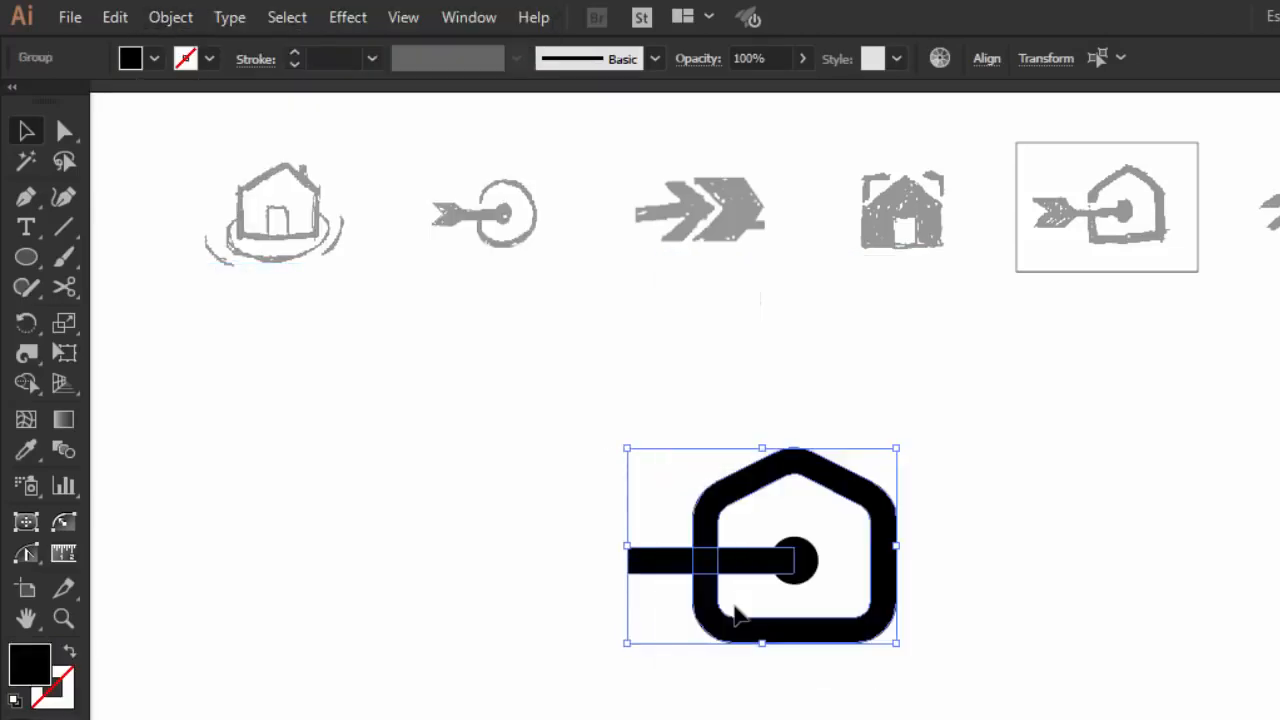
{"action": "left_click", "coordinate": [1063, 633]}
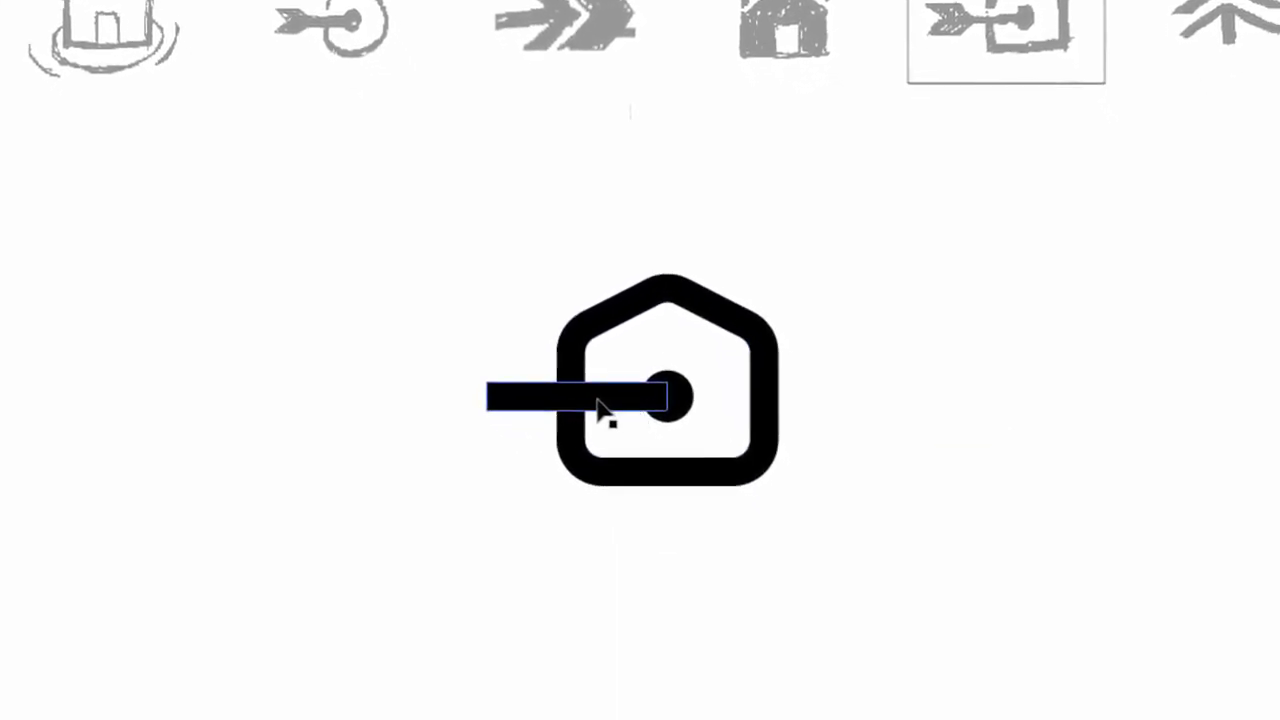
Duplicate the arrow shaft slightly above itself and subtract the copy from the house with Minus Front, cutting a gap in the left wall
{"action": "left_click", "coordinate": [598, 400]}
{"action": "left_click_drag", "start_coordinate": [602, 396], "coordinate": [609, 394]}
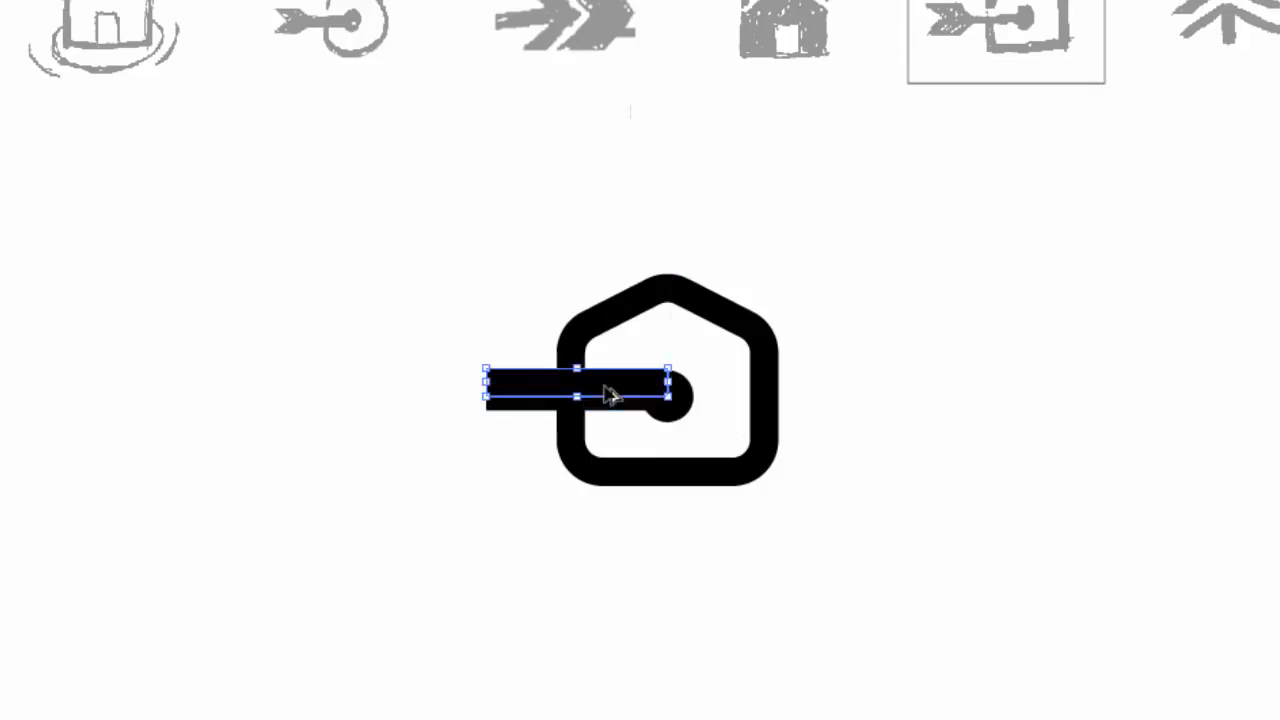
{"action": "left_click", "coordinate": [612, 323], "text": "shift"}
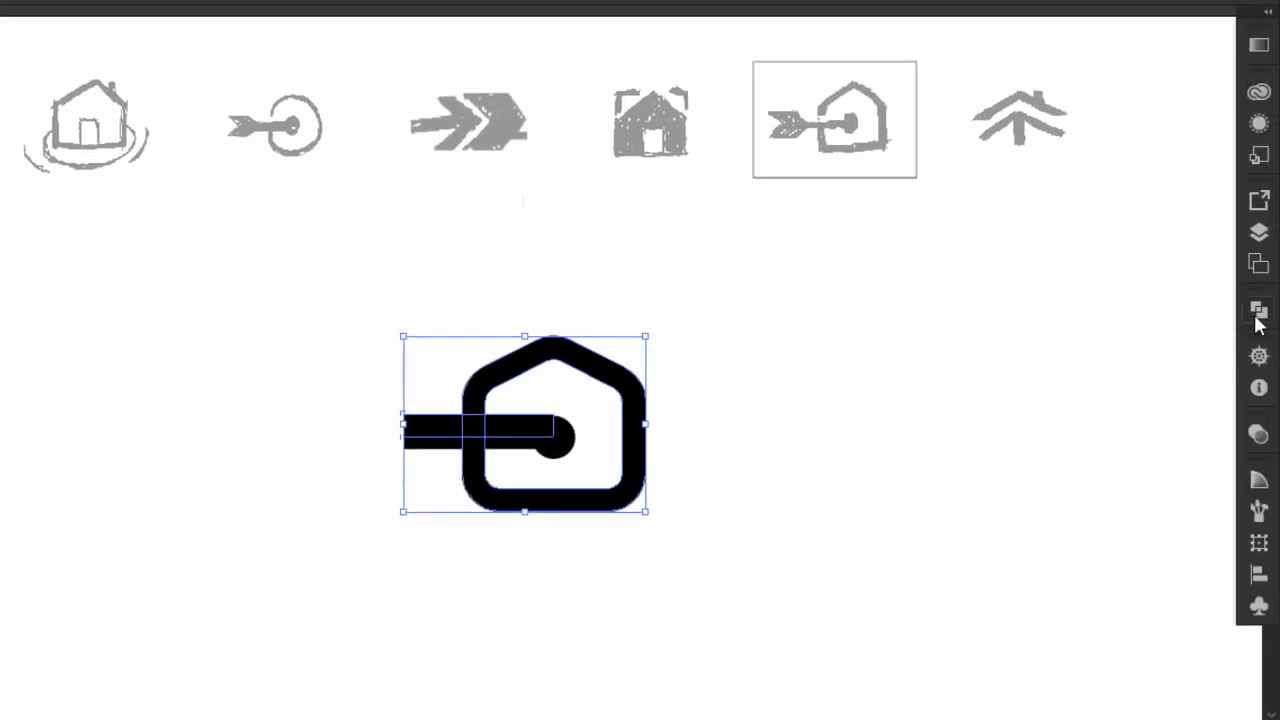
{"action": "left_click", "coordinate": [1258, 314]}
{"action": "left_click", "coordinate": [1038, 357]}
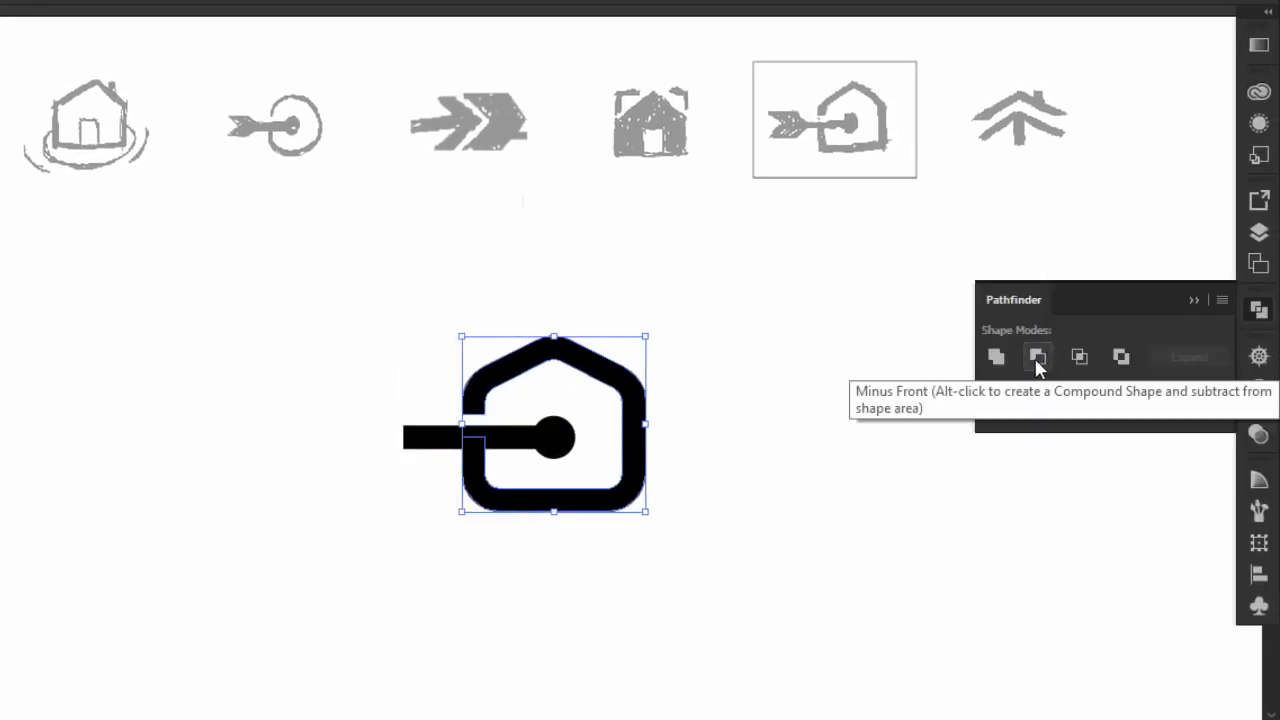
{"action": "left_click", "coordinate": [1192, 300]}
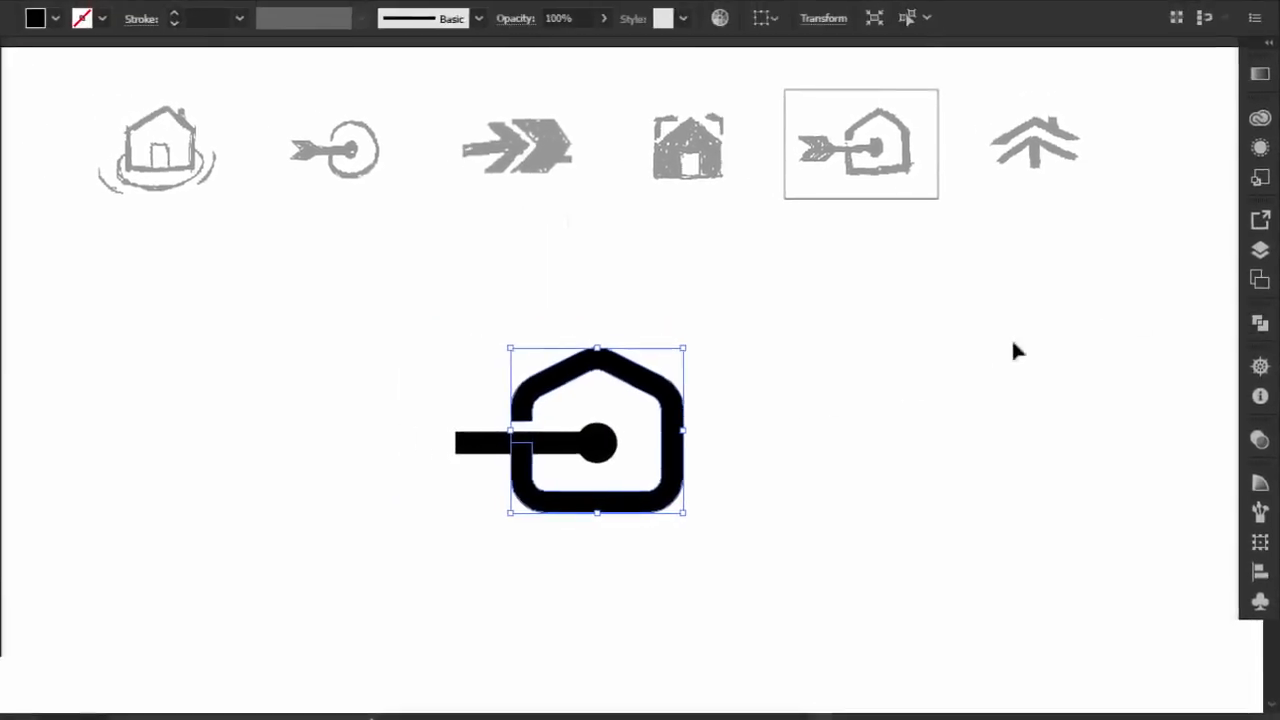
{"action": "left_click", "coordinate": [932, 368]}
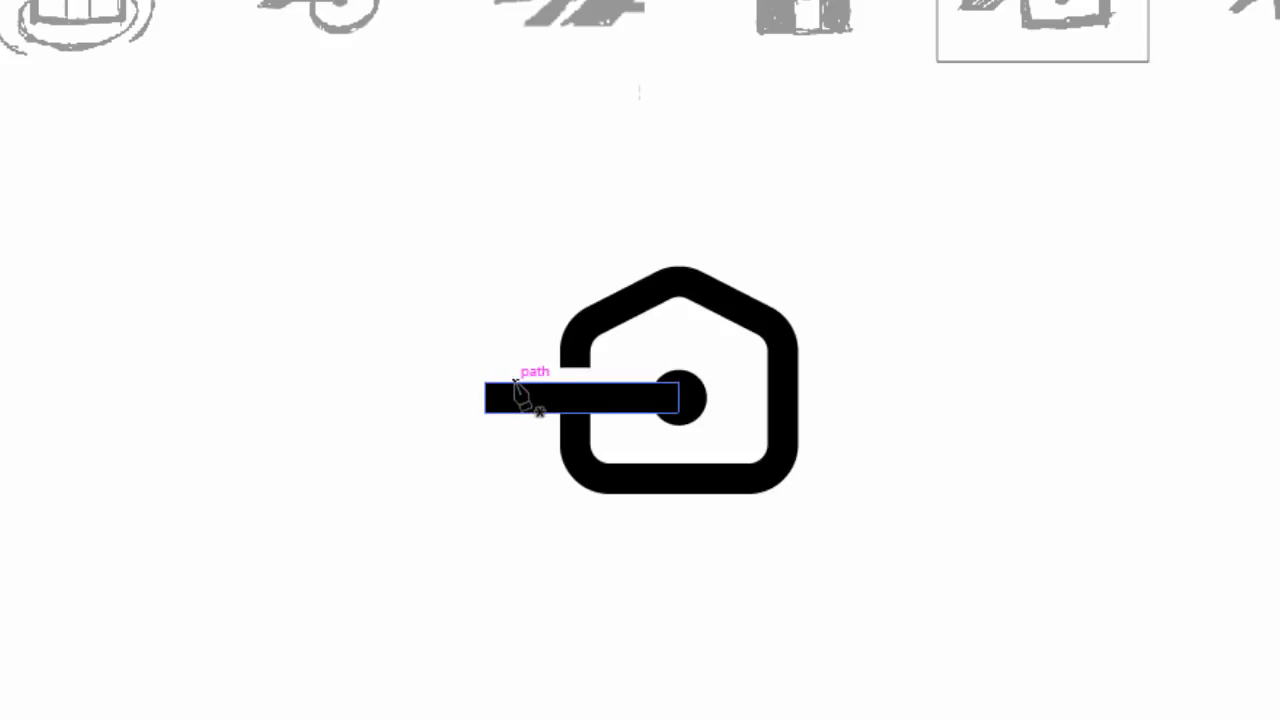
Draw the upper half of the arrow's fletching with the Pen tool as a slanted closed shape at the shaft's left end
{"action": "left_click_drag", "start_coordinate": [512, 379], "coordinate": [447, 397]}
{"action": "left_click", "coordinate": [445, 397]}
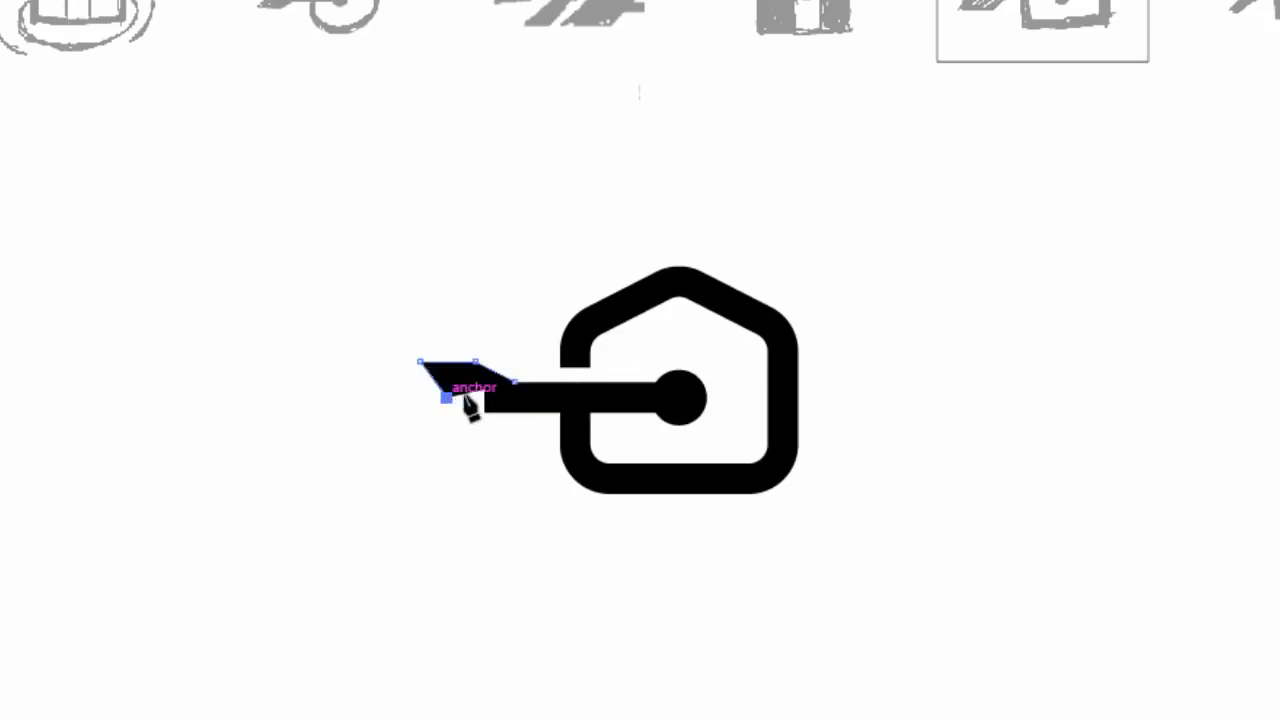
{"action": "left_click", "coordinate": [515, 397]}
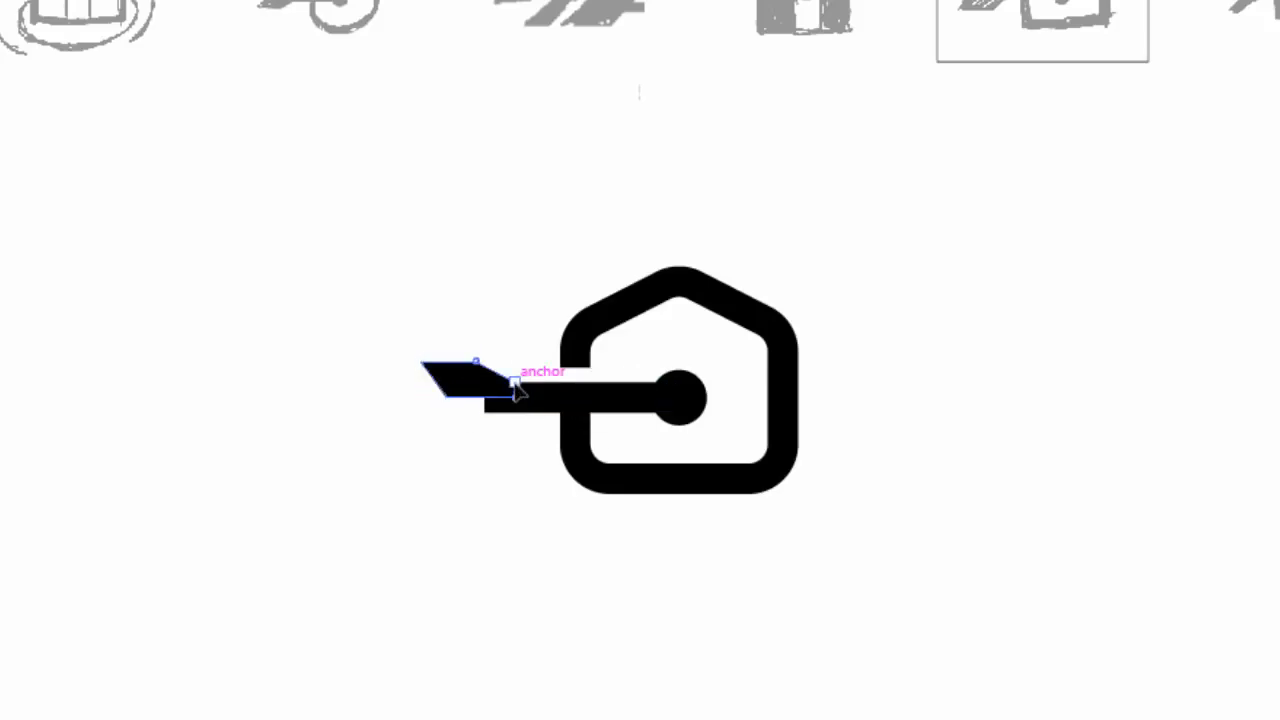
{"action": "left_click", "coordinate": [515, 381]}
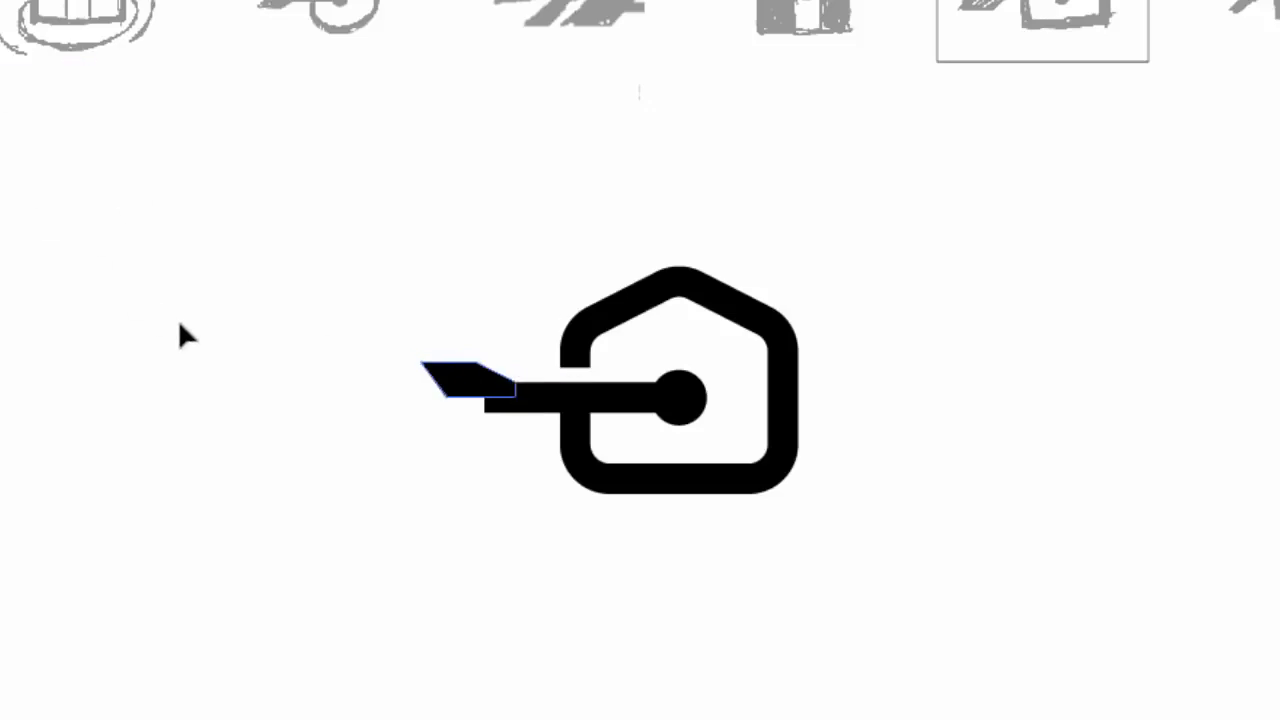
{"action": "left_click", "coordinate": [272, 442]}
Duplicate the upper fletching half directly below itself and reflect the copy across the horizontal axis to form the lower half
{"action": "left_click_drag", "start_coordinate": [457, 391], "coordinate": [462, 433]}
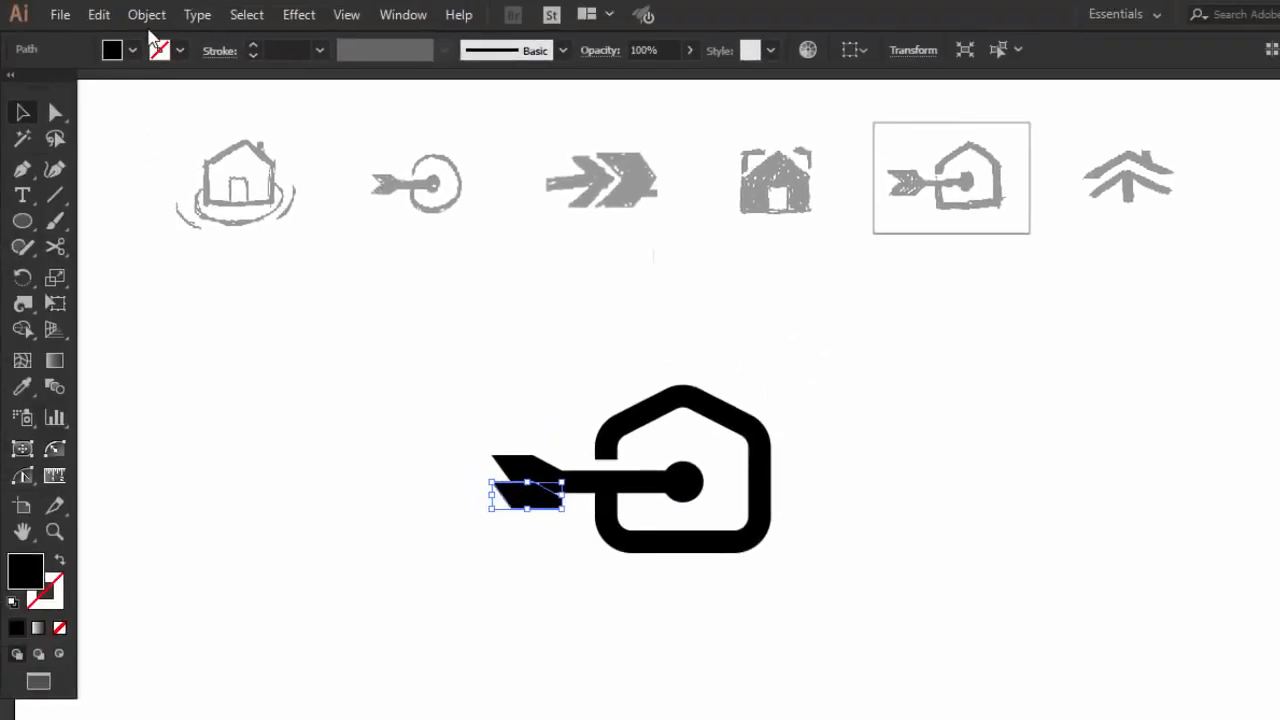
{"action": "left_click", "coordinate": [146, 14]}
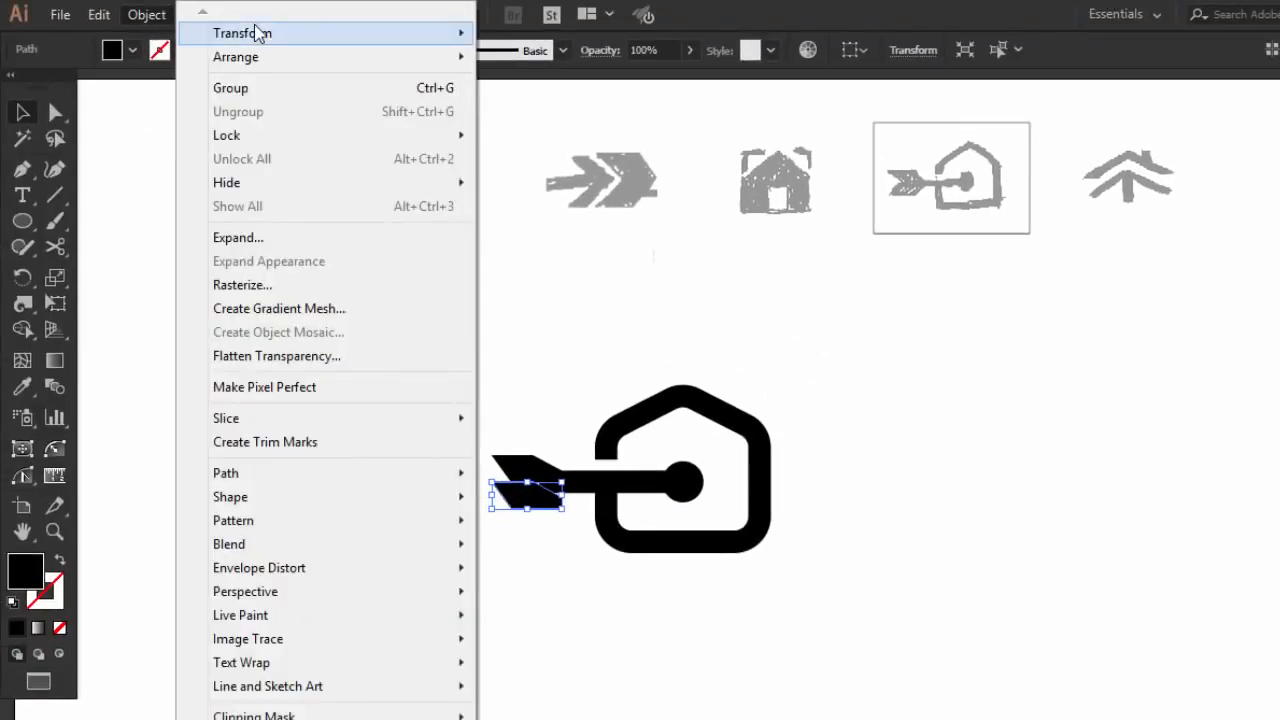
{"action": "mouse_move", "coordinate": [290, 36]}
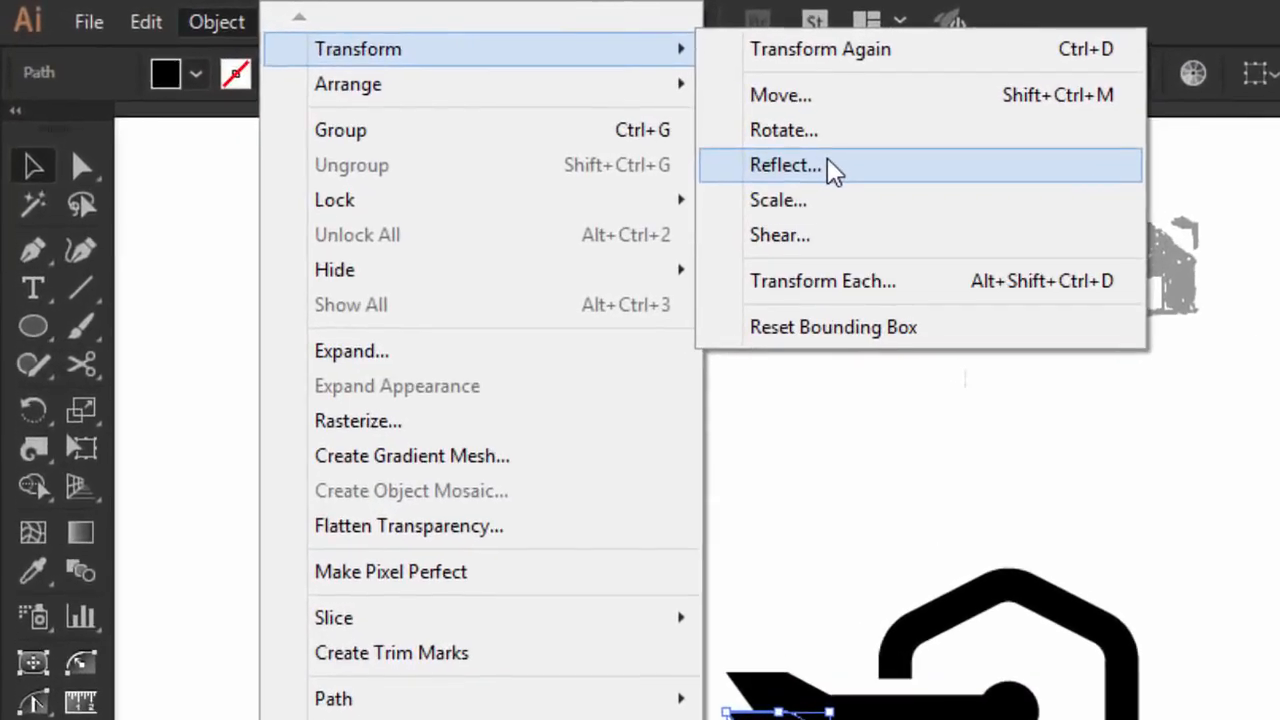
{"action": "left_click", "coordinate": [566, 111]}
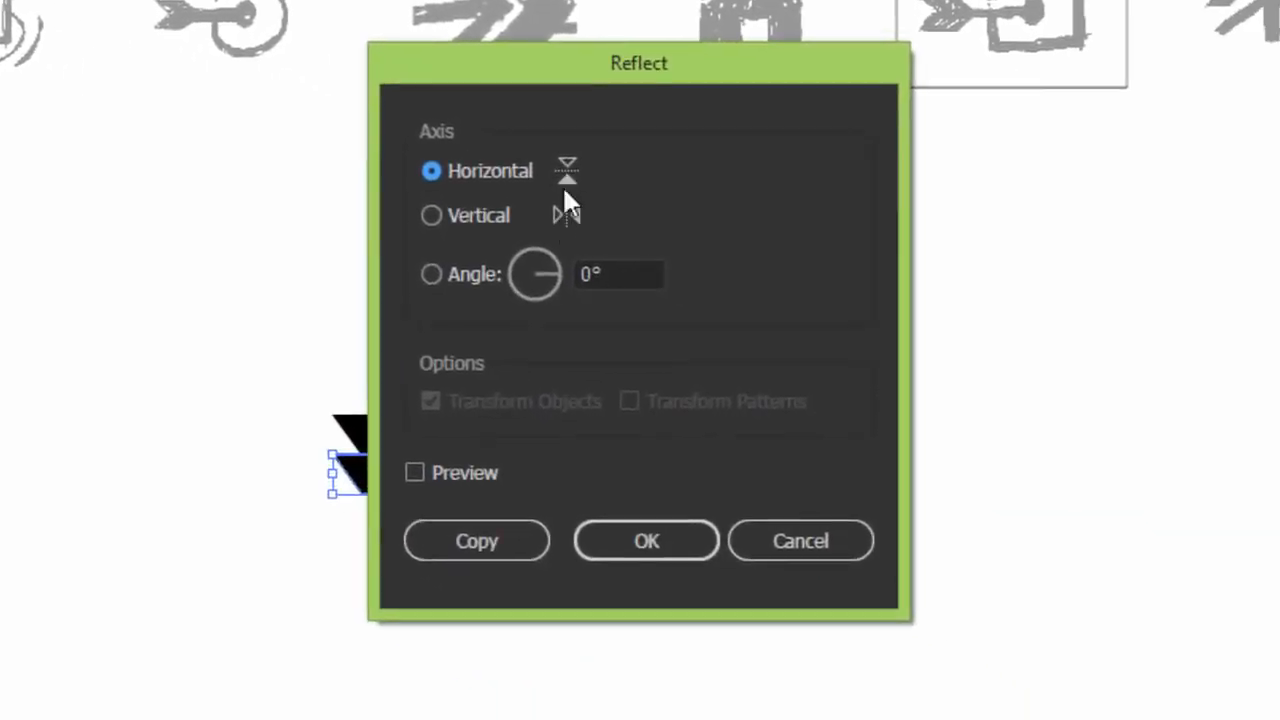
{"action": "left_click", "coordinate": [650, 546]}
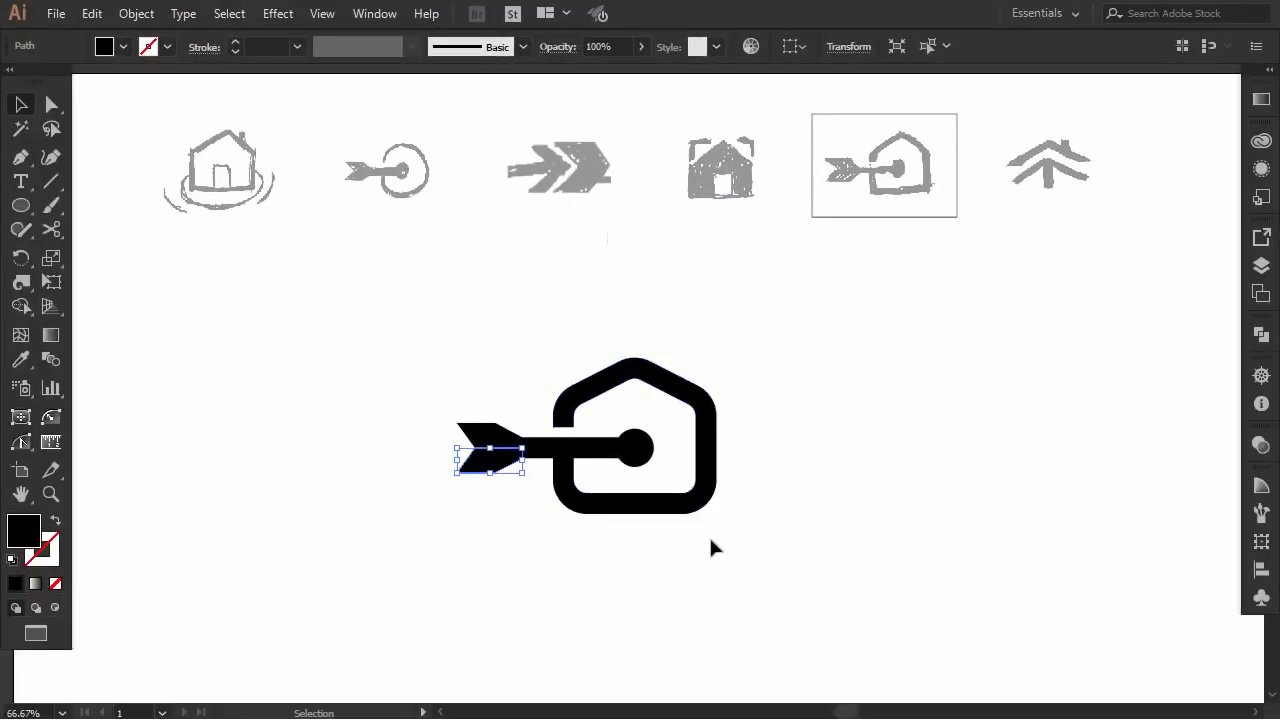
{"action": "left_click", "coordinate": [720, 562]}
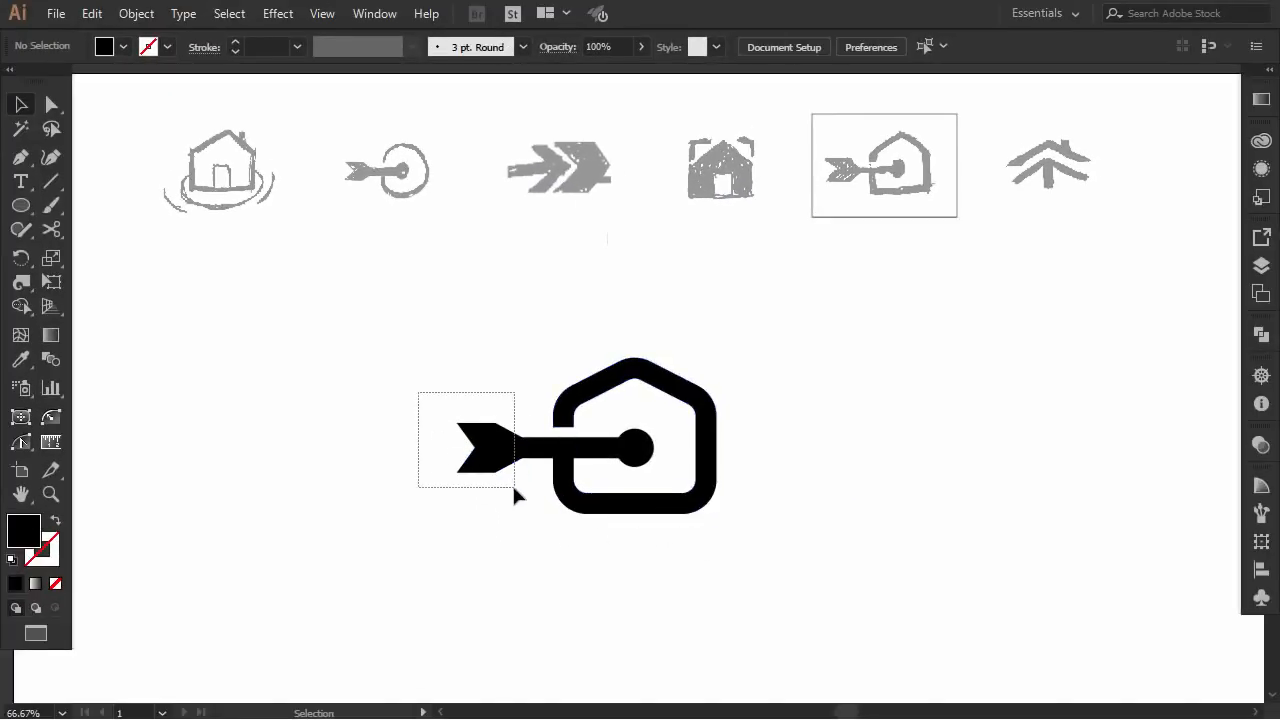
Unite the upper and lower fletching halves into a single shape
{"action": "left_click_drag", "start_coordinate": [483, 489], "coordinate": [483, 491]}
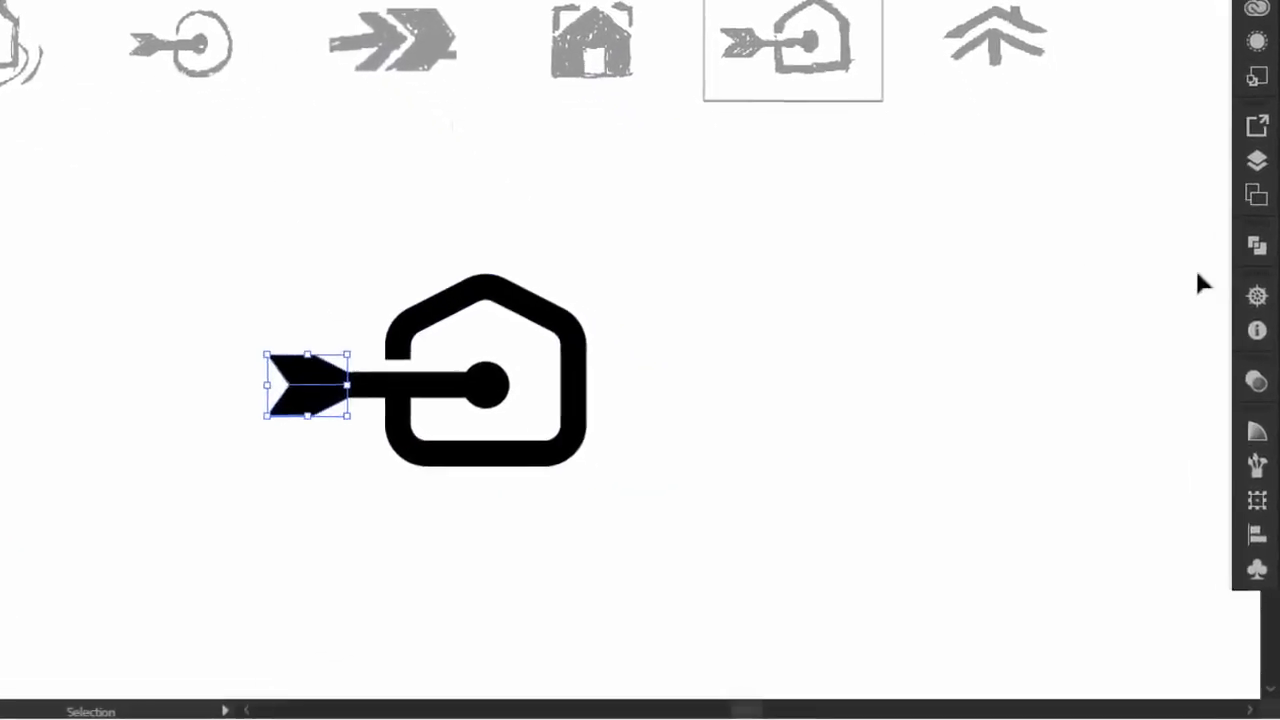
{"action": "left_click", "coordinate": [1250, 153]}
{"action": "left_click", "coordinate": [907, 199]}
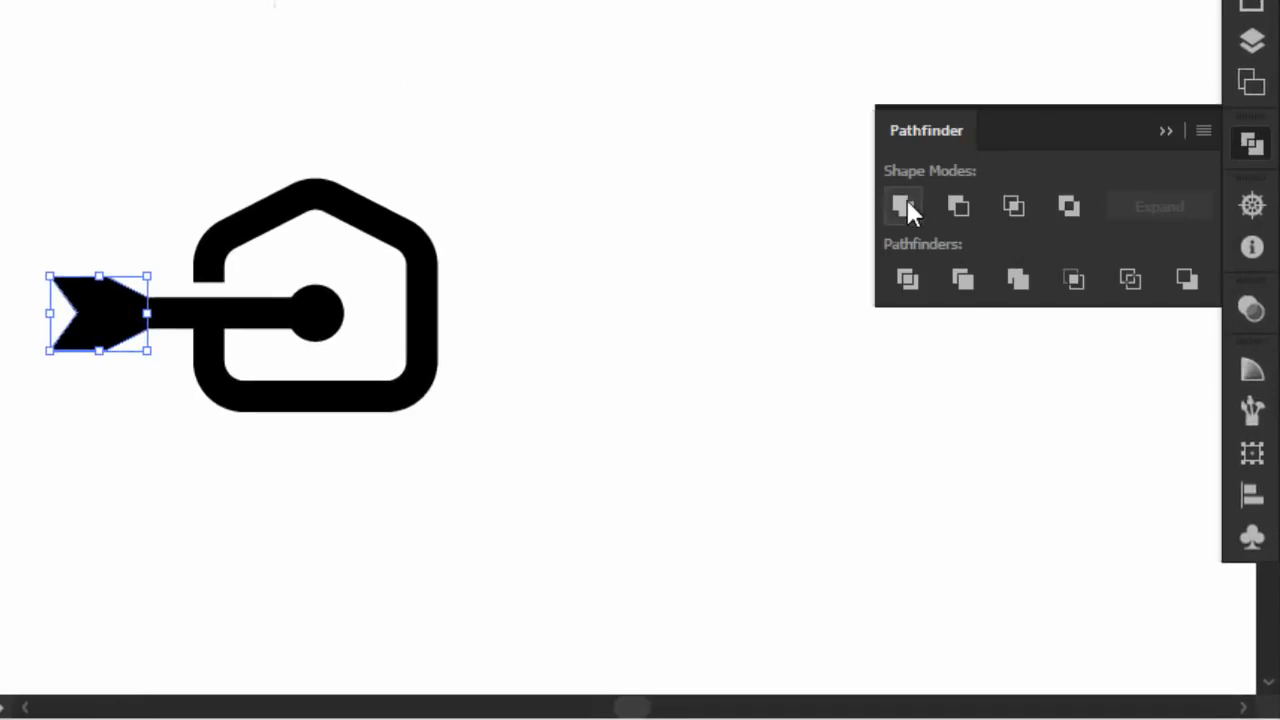
{"action": "left_click", "coordinate": [1165, 124]}
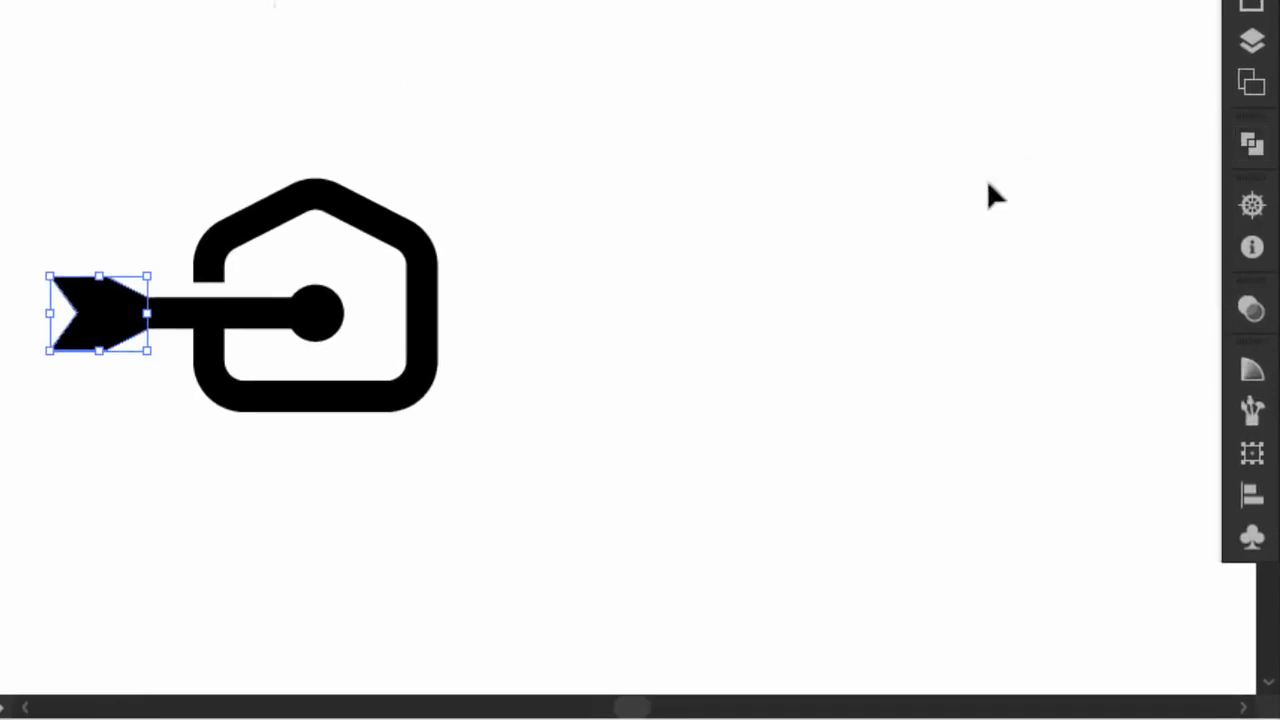
{"action": "left_click", "coordinate": [808, 352]}
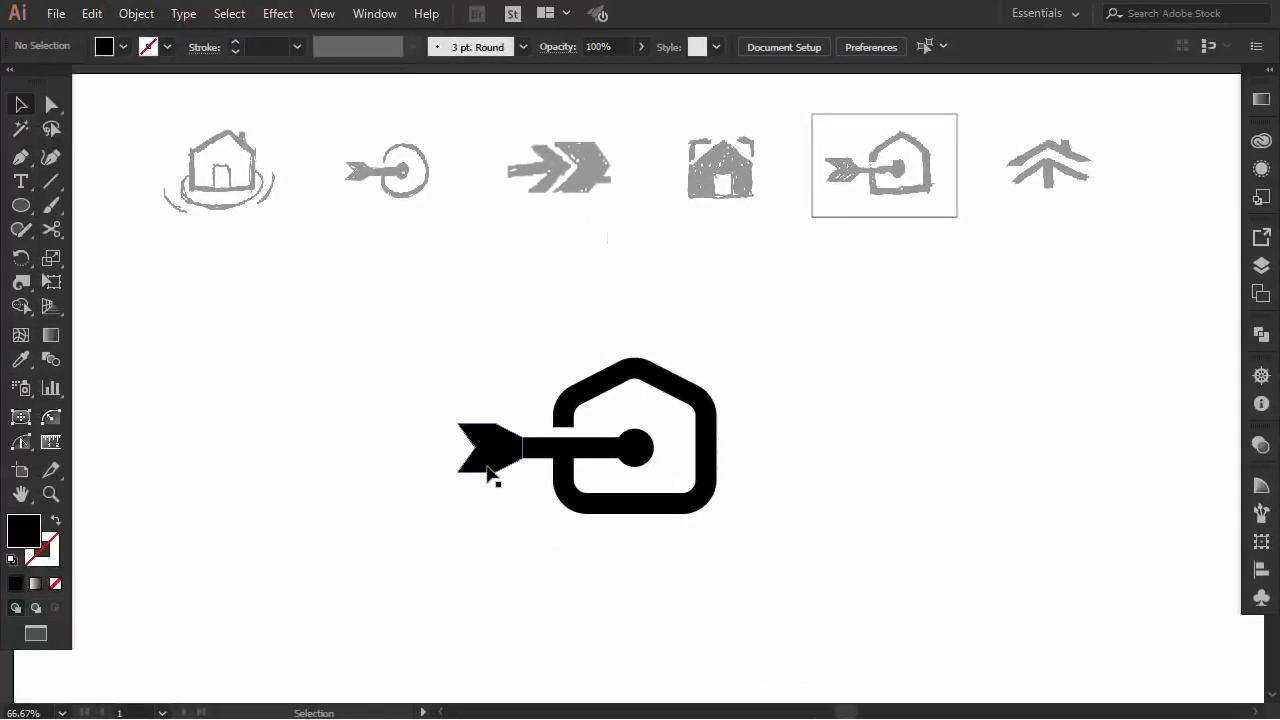
Move the fletching slightly toward the house and shorten it by nudging its left anchor points to the right
{"action": "left_click_drag", "start_coordinate": [487, 470], "coordinate": [503, 470]}
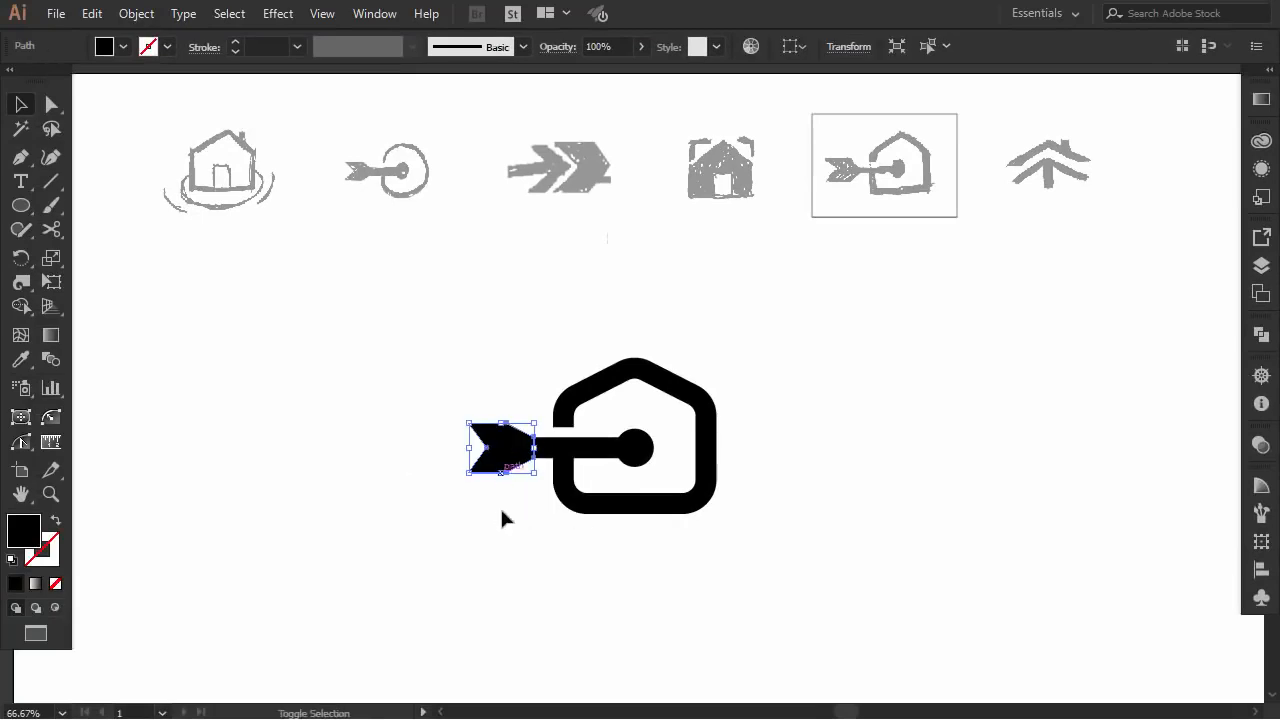
{"action": "left_click", "coordinate": [502, 533]}
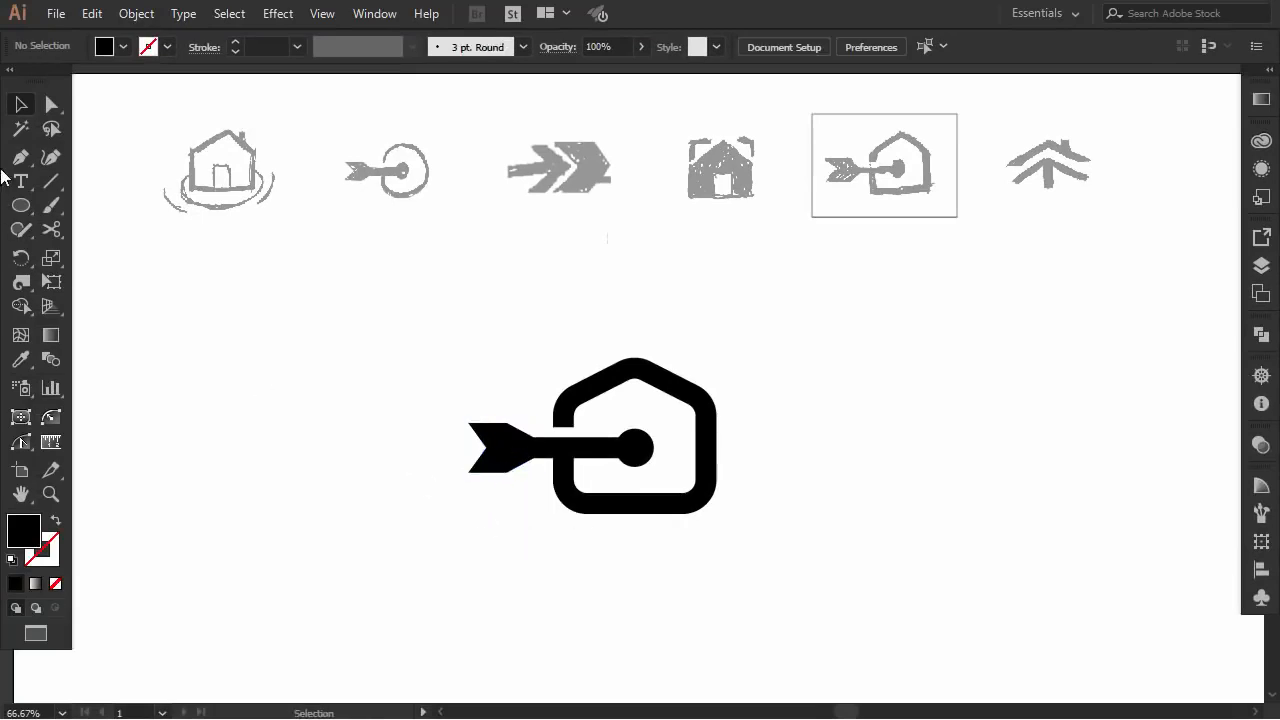
{"action": "left_click", "coordinate": [46, 105]}
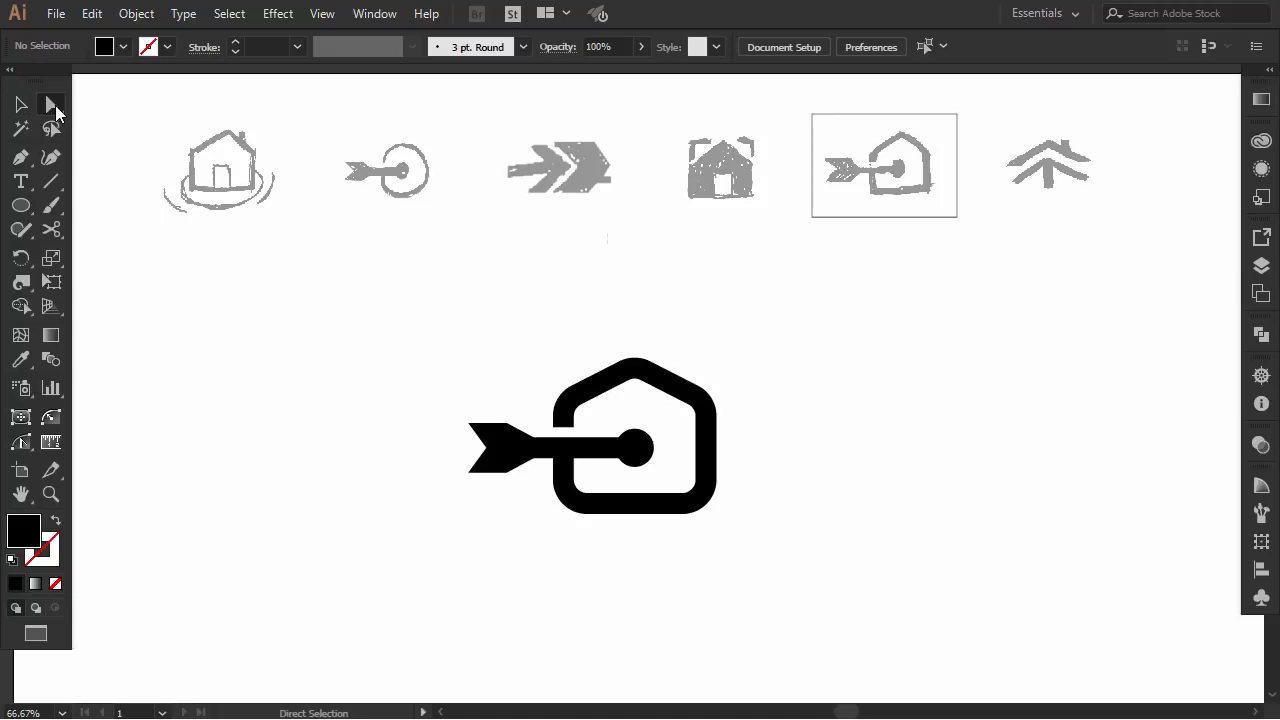
{"action": "left_click_drag", "start_coordinate": [423, 397], "coordinate": [497, 518]}
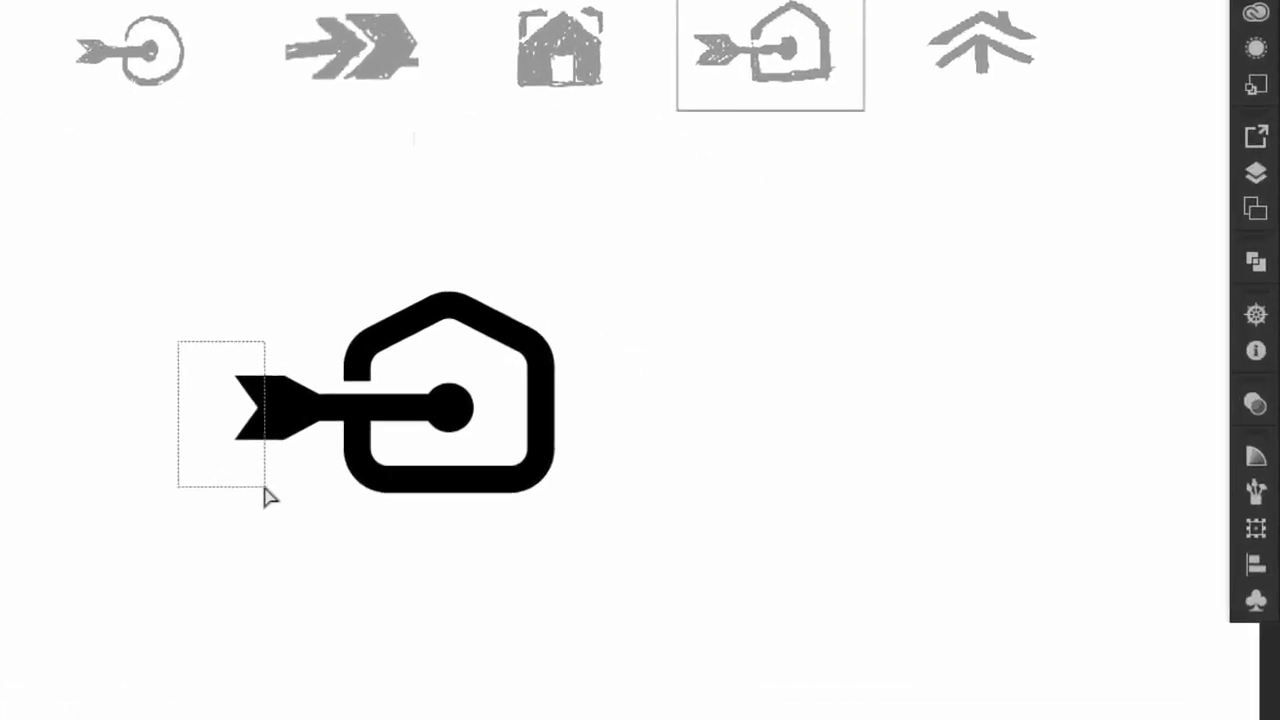
{"action": "key", "text": "Right"}
{"action": "key", "text": "Right"}
{"action": "key", "text": "Right"}
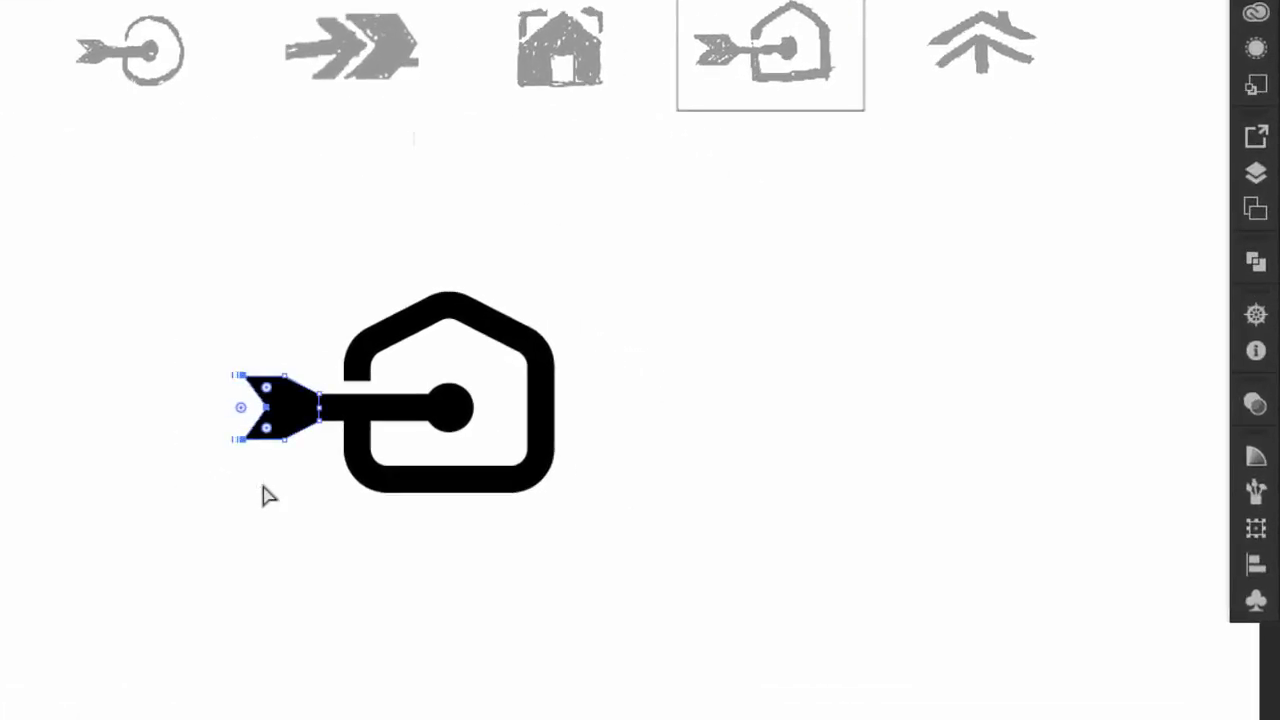
{"action": "left_click", "coordinate": [263, 486]}
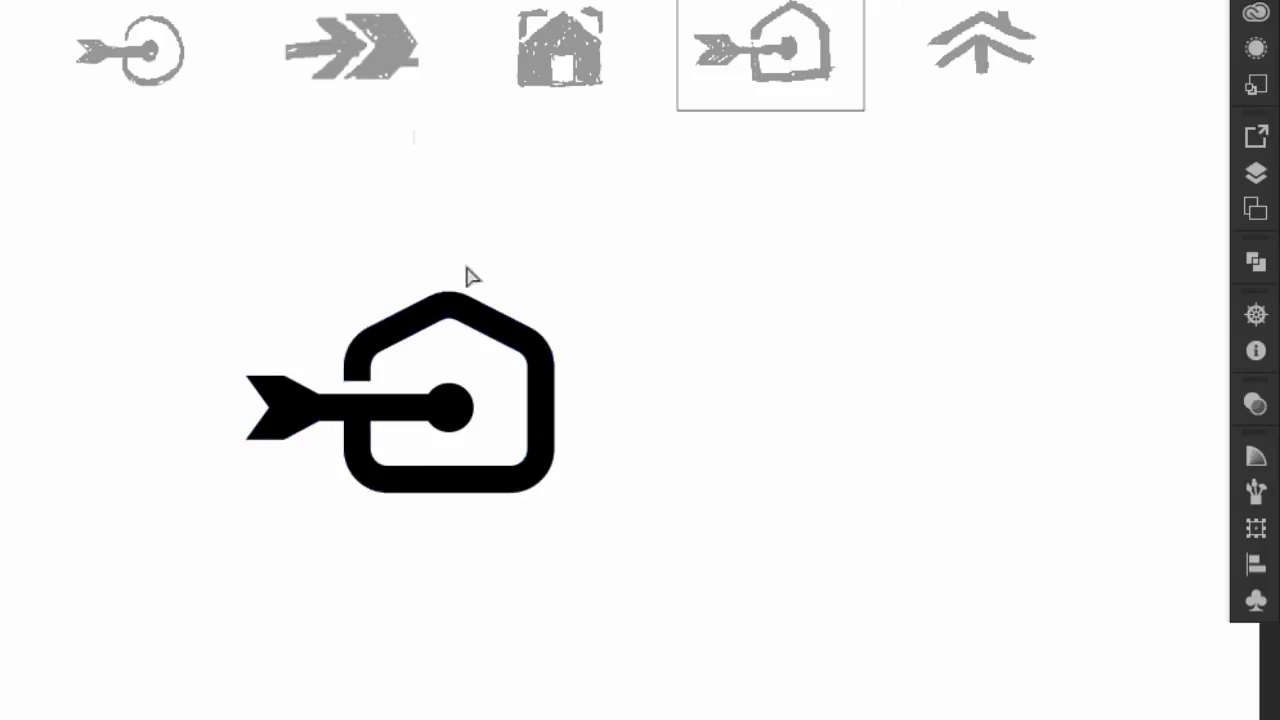
Unite the fletching, shaft and center dot into one arrow shape, leaving the house separate
{"action": "left_click", "coordinate": [555, 410]}
{"action": "left_click", "coordinate": [612, 380]}
{"action": "left_click_drag", "start_coordinate": [594, 285], "coordinate": [229, 518]}
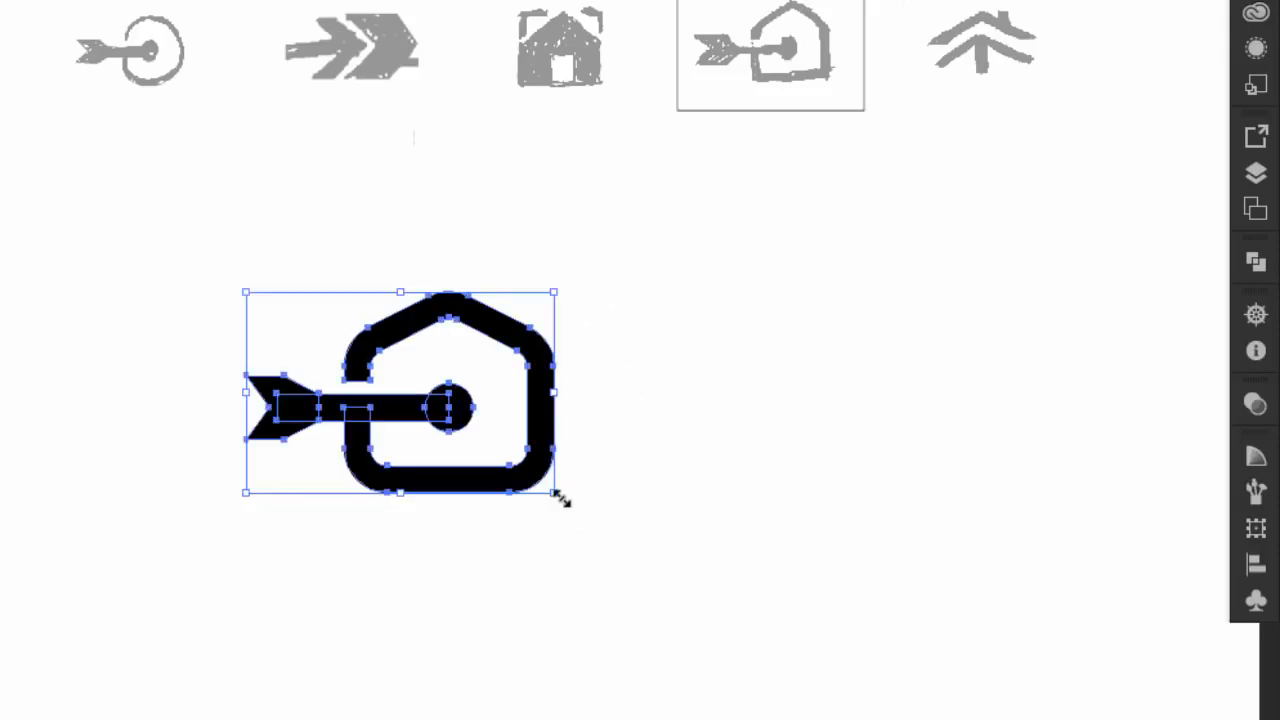
{"action": "key", "text": "ctrl+g"}
{"action": "left_click", "coordinate": [1256, 262]}
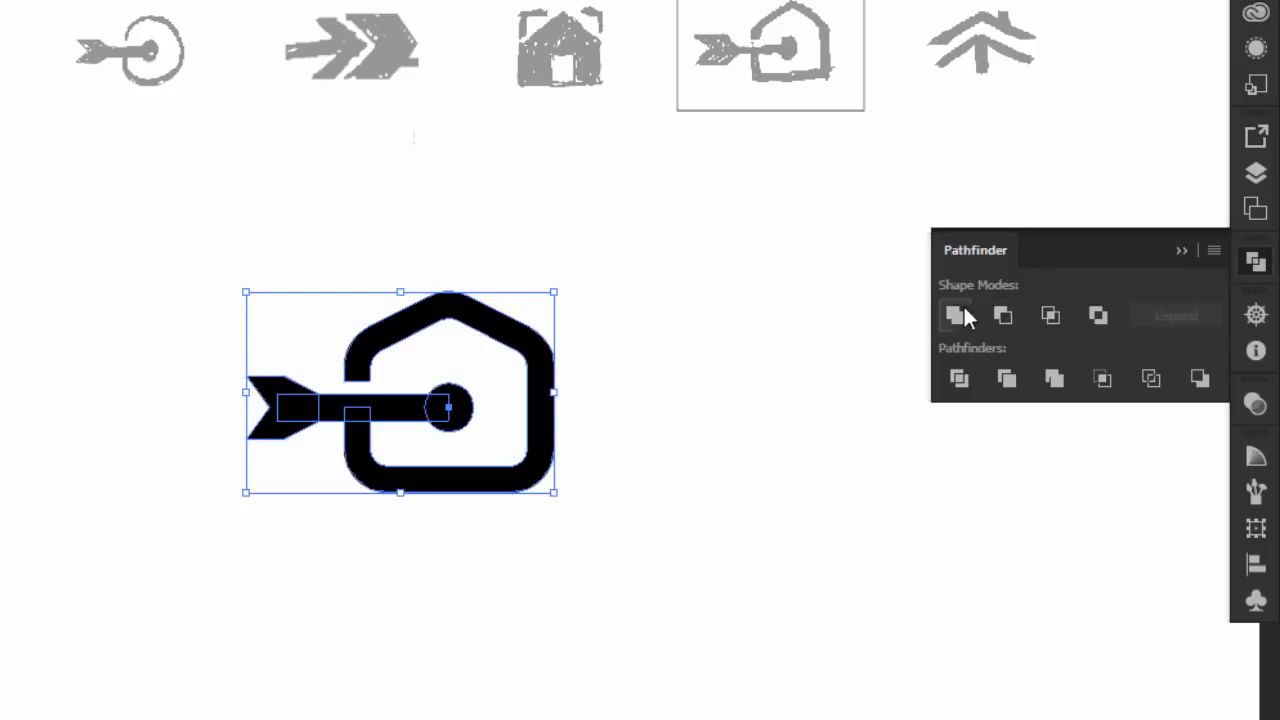
{"action": "left_click", "coordinate": [798, 346]}
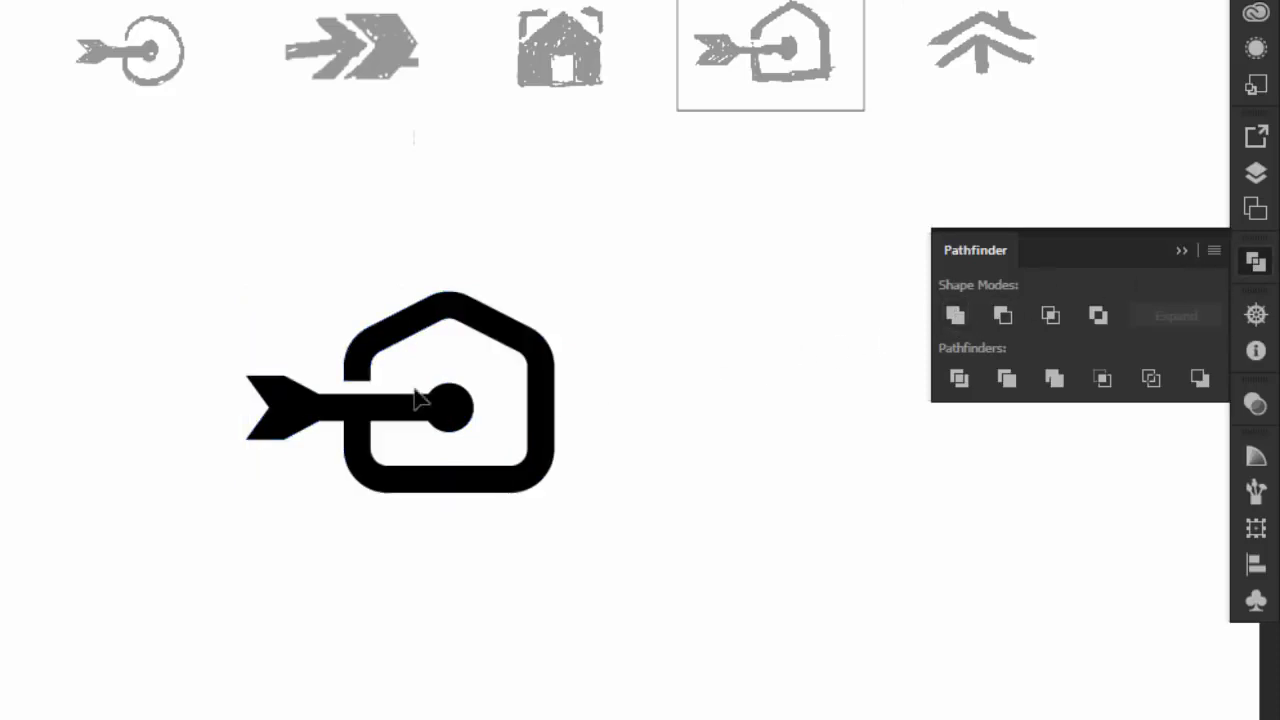
{"action": "left_click", "coordinate": [266, 408]}
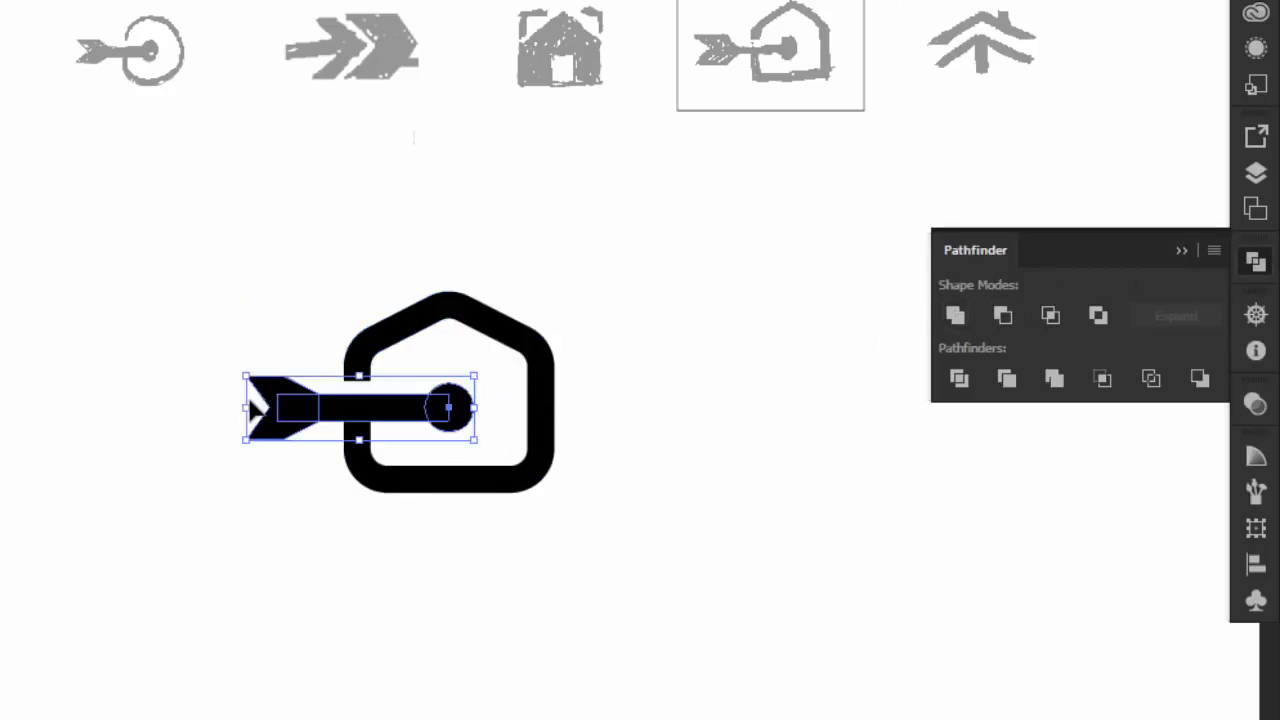
{"action": "left_click", "coordinate": [956, 316]}
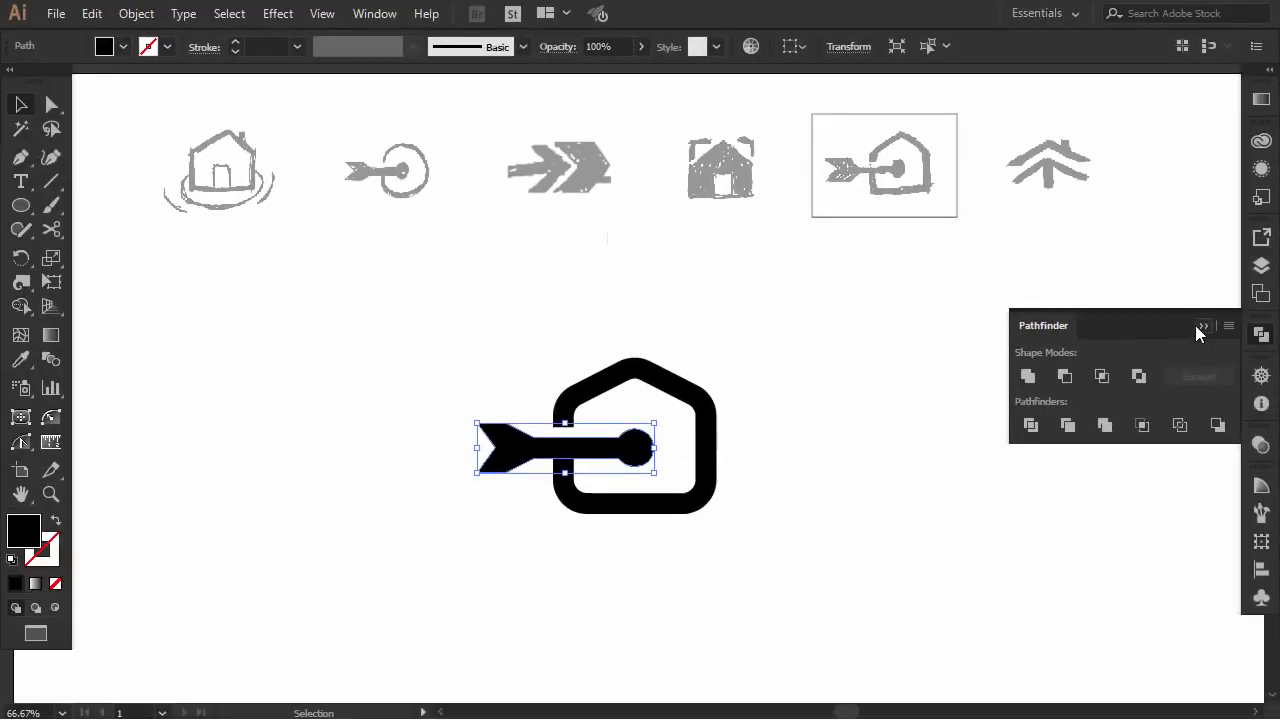
{"action": "left_click", "coordinate": [1188, 273]}
Enlarge the house and arrow together proportionally about their common center
{"action": "left_click_drag", "start_coordinate": [440, 521], "coordinate": [434, 524]}
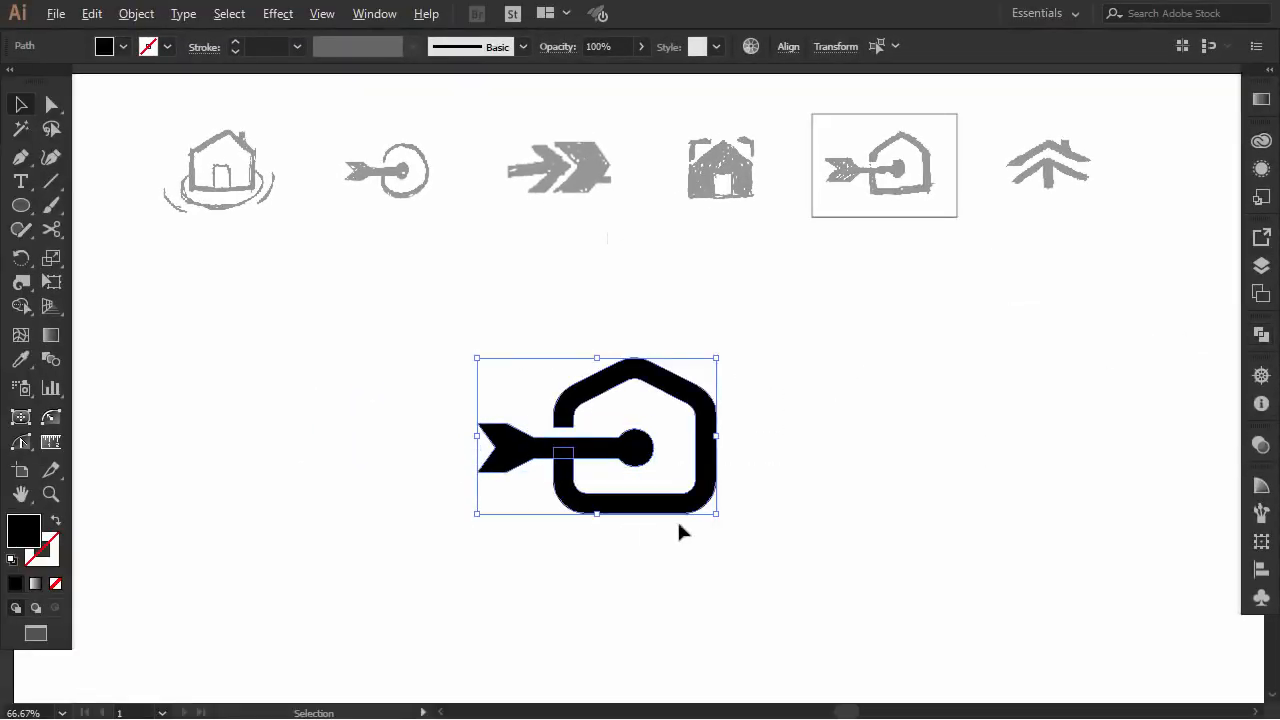
{"action": "left_click_drag", "start_coordinate": [717, 517], "coordinate": [765, 545]}
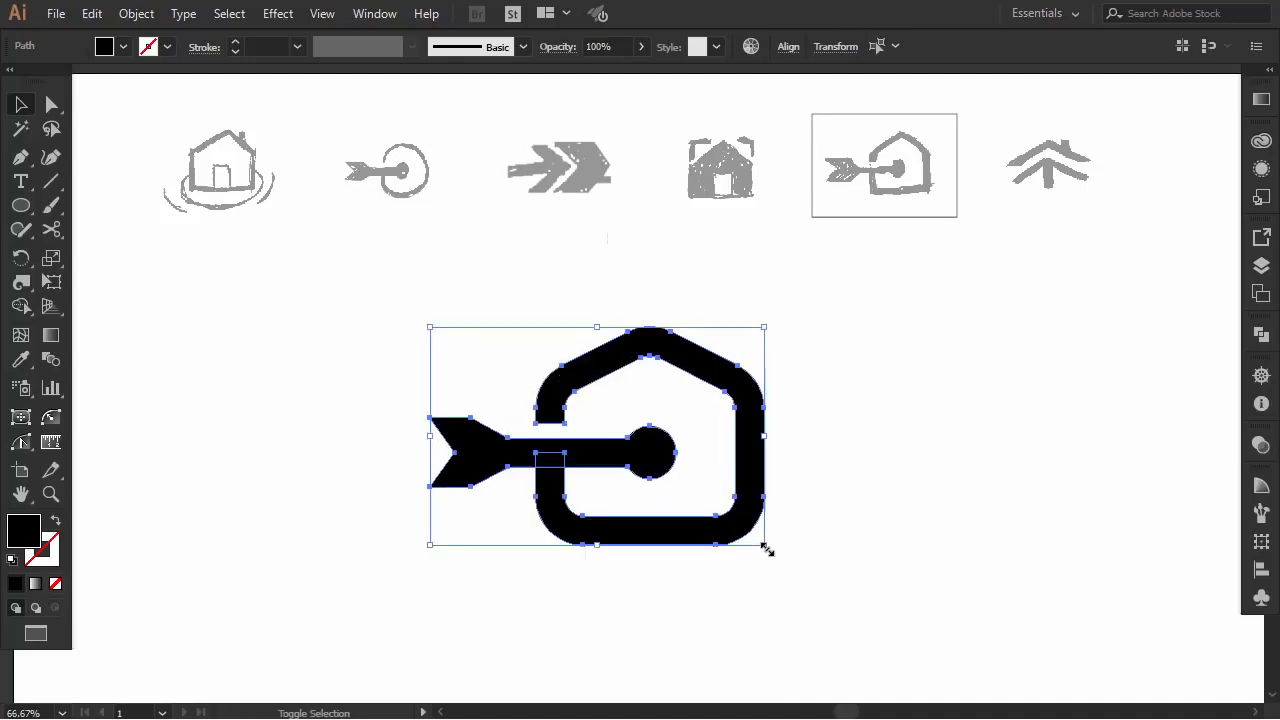
{"action": "left_click", "coordinate": [833, 446]}
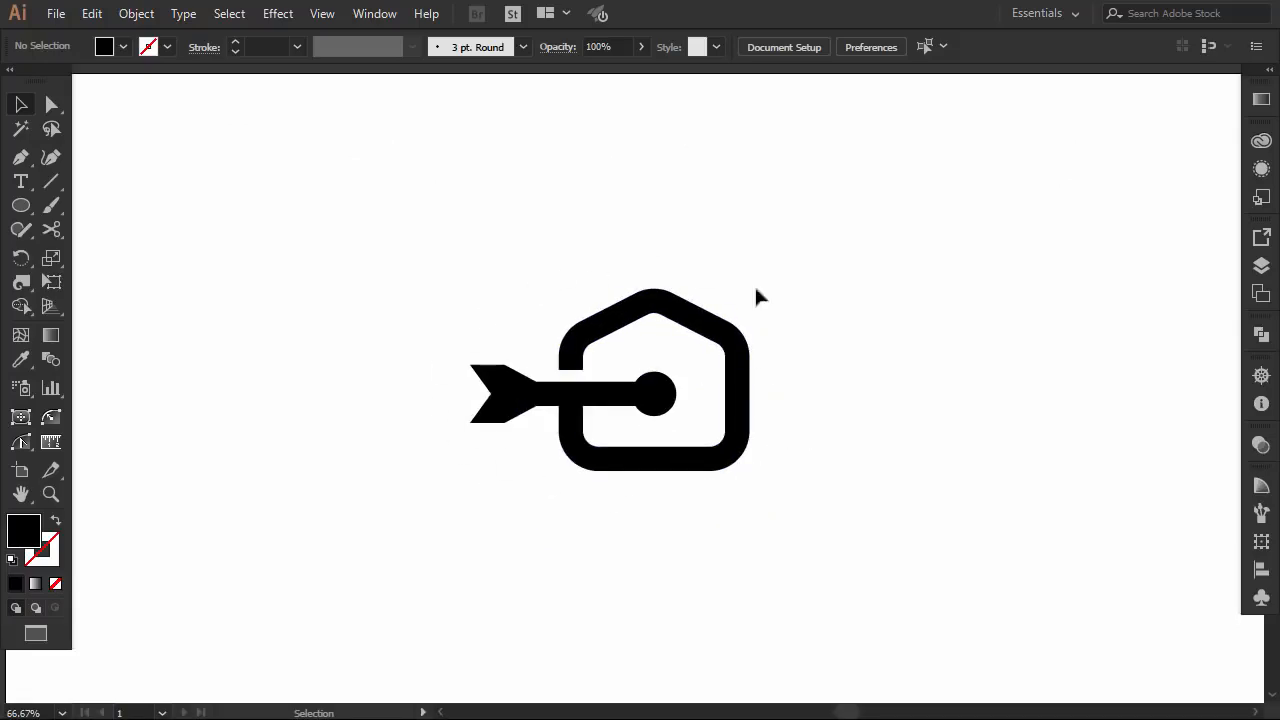
Scale the whole logo down proportionally to little more than half its size and move it toward the artboard's upper left
{"action": "left_click_drag", "start_coordinate": [790, 302], "coordinate": [533, 492]}
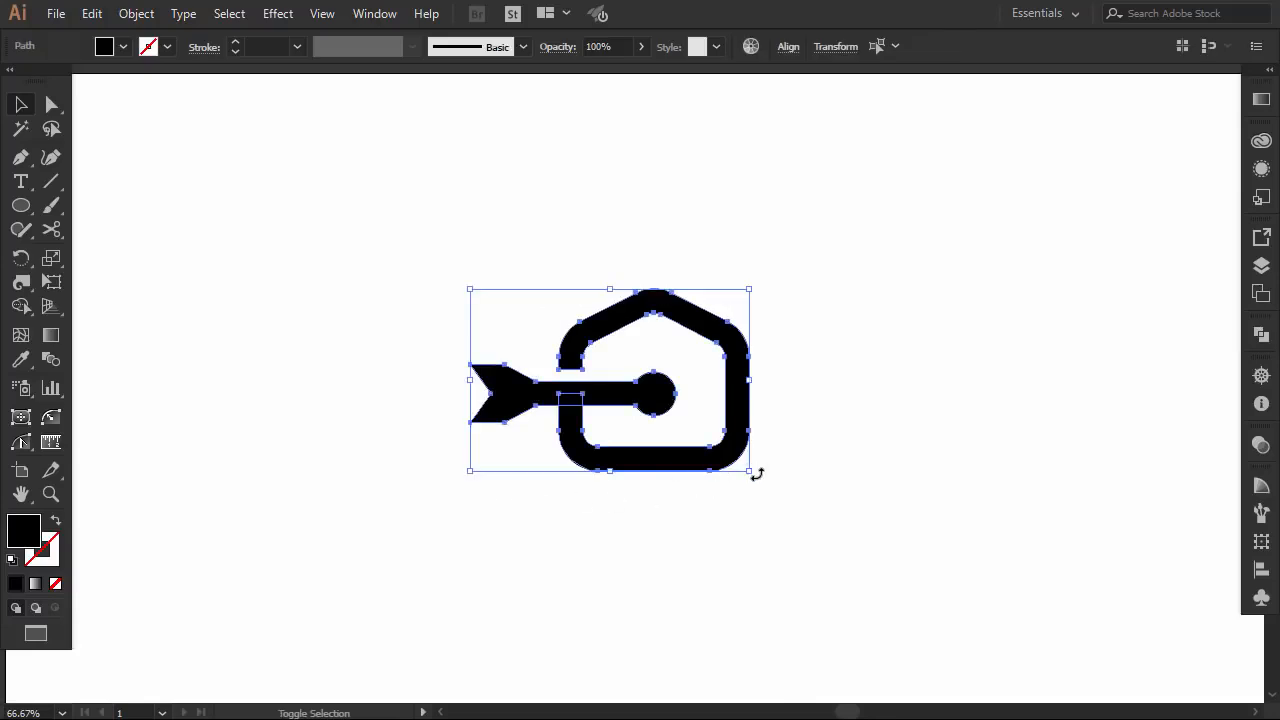
{"action": "left_click_drag", "start_coordinate": [752, 476], "coordinate": [632, 394]}
{"action": "left_click", "coordinate": [770, 355]}
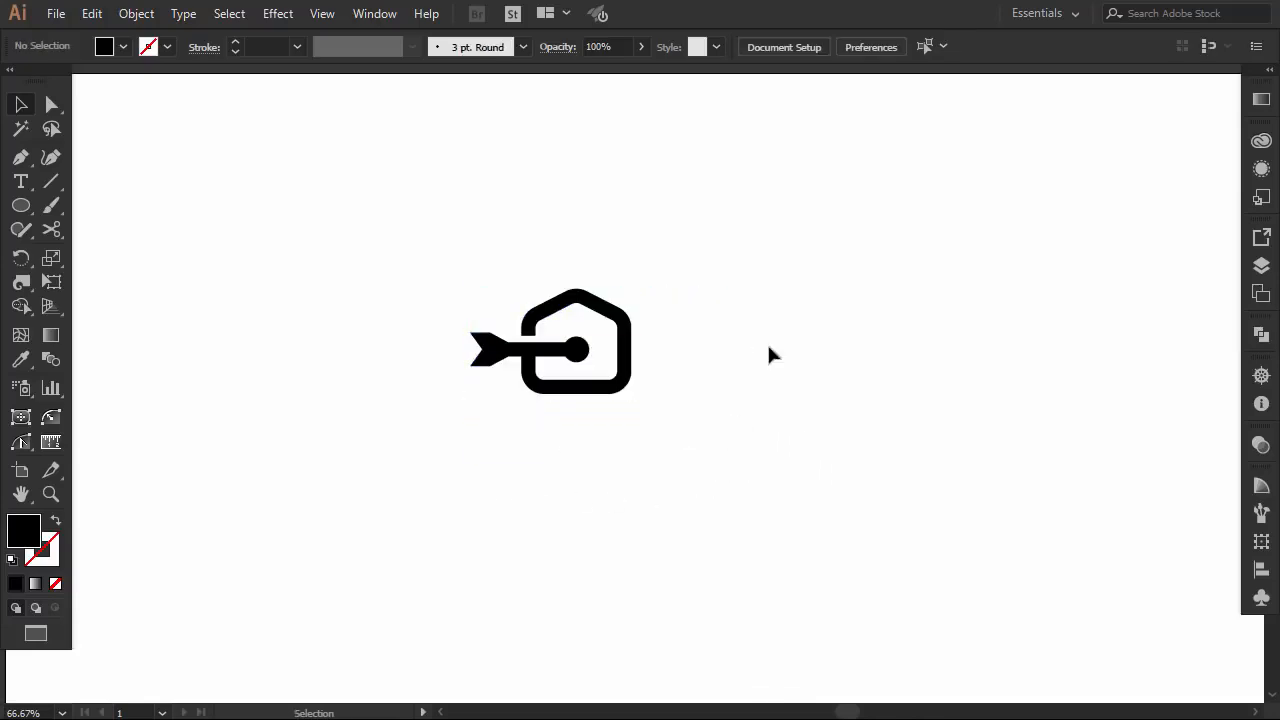
{"action": "left_click_drag", "start_coordinate": [426, 289], "coordinate": [477, 318]}
{"action": "left_click", "coordinate": [446, 347]}
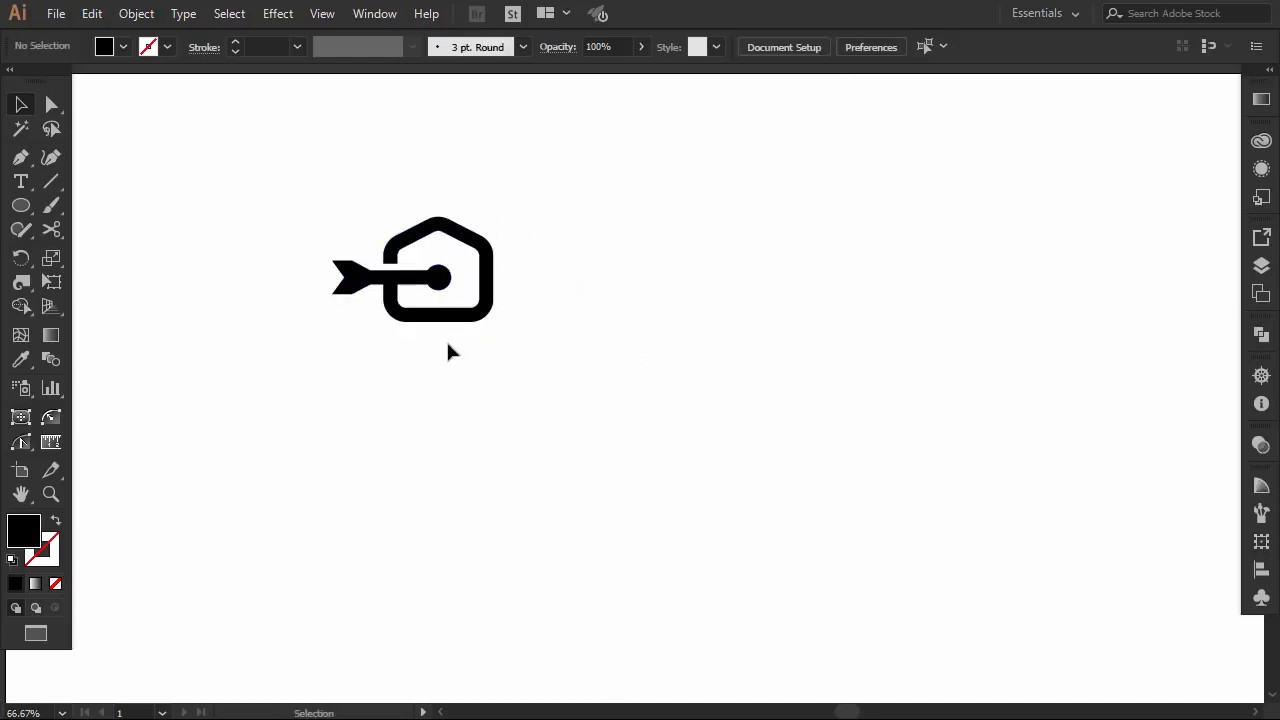
Fill the house shape with the dark blue #136A91, keeping the arrow black
{"action": "left_click", "coordinate": [357, 285]}
{"action": "left_click", "coordinate": [432, 242]}
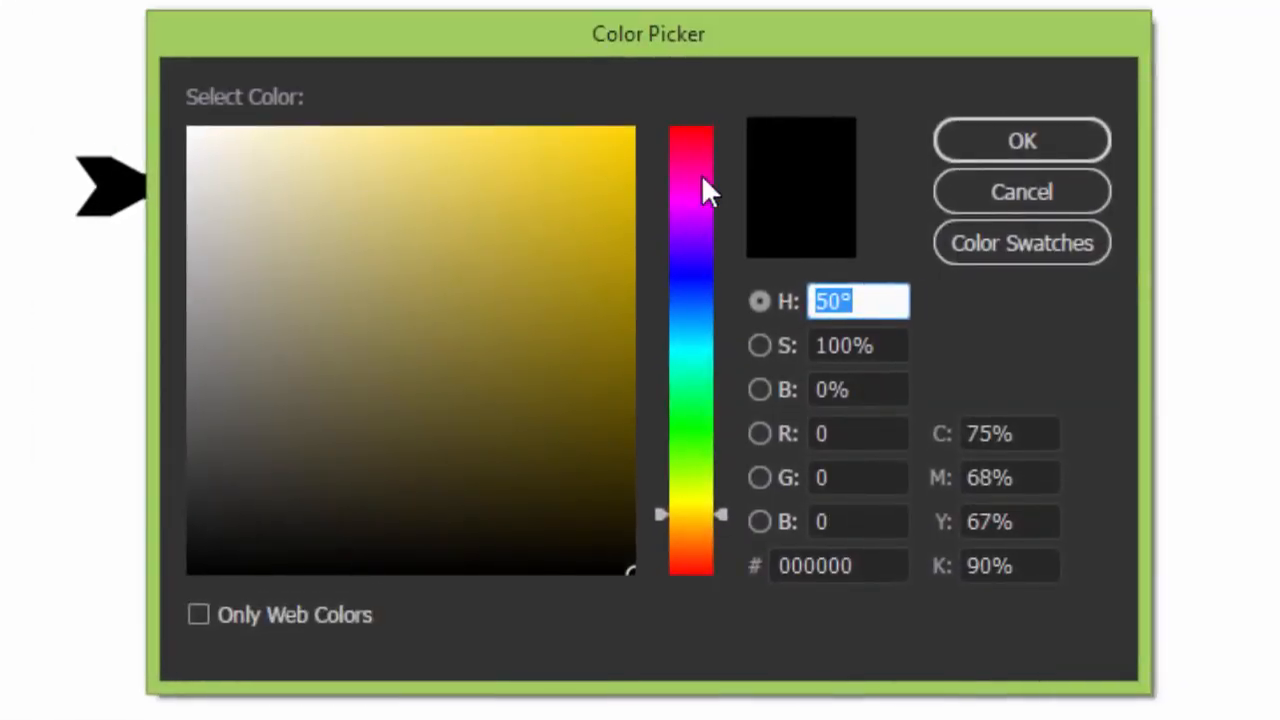
{"action": "left_click_drag", "start_coordinate": [703, 183], "coordinate": [704, 327]}
{"action": "mouse_move", "coordinate": [592, 330]}
{"action": "left_mouse_down"}
{"action": "mouse_move", "coordinate": [508, 355]}
{"action": "mouse_move", "coordinate": [549, 294]}
{"action": "mouse_move", "coordinate": [578, 318]}
{"action": "left_mouse_up"}
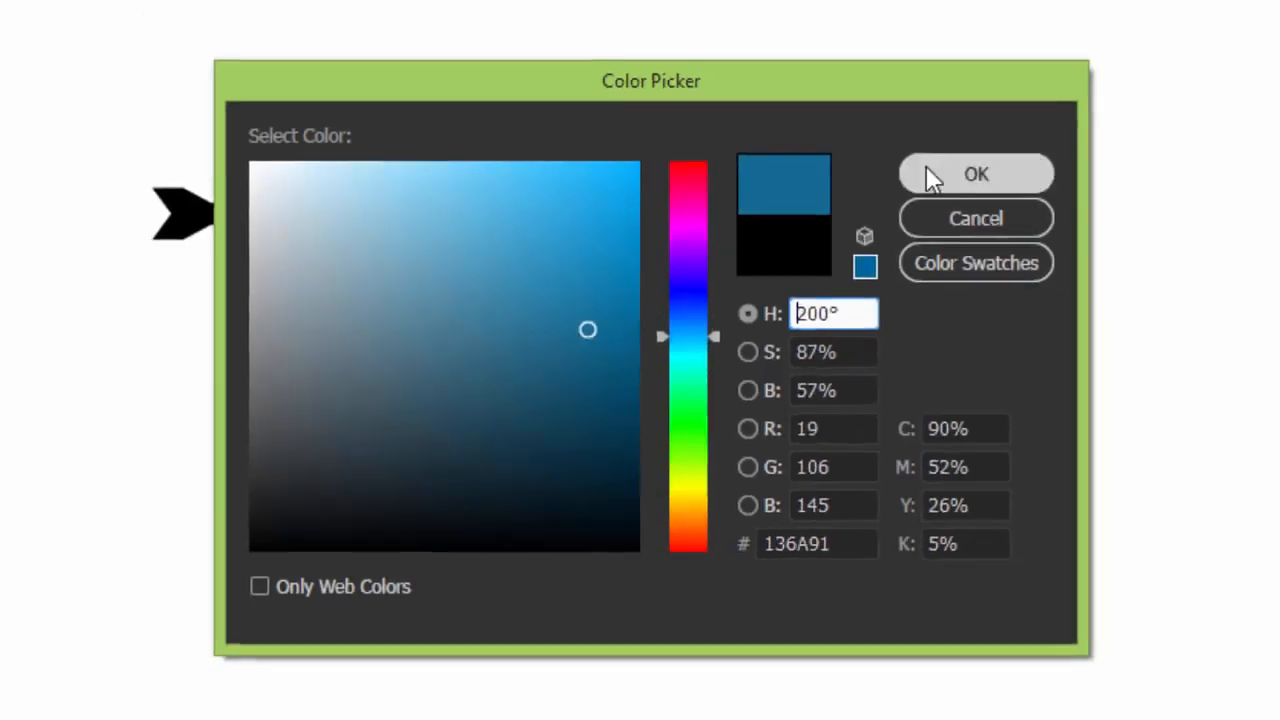
{"action": "left_click", "coordinate": [967, 141]}
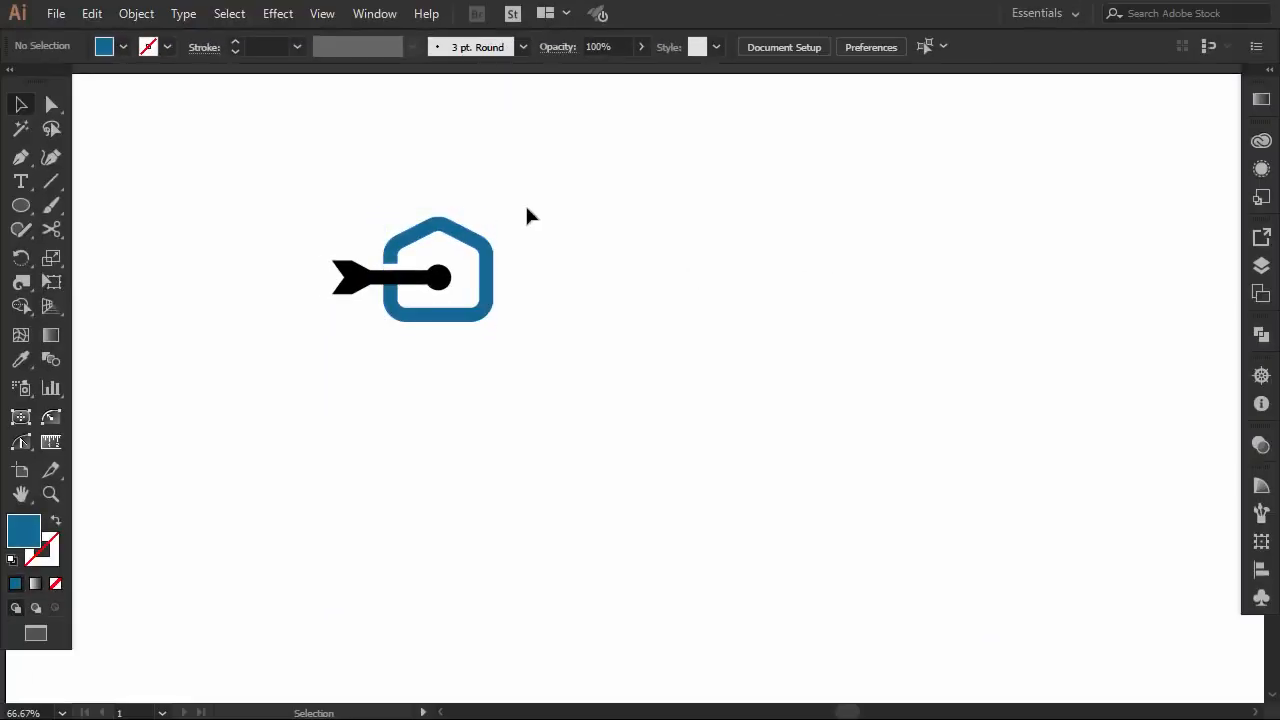
Change the house's fill to a lighter, brighter blue
{"action": "left_click", "coordinate": [466, 264]}
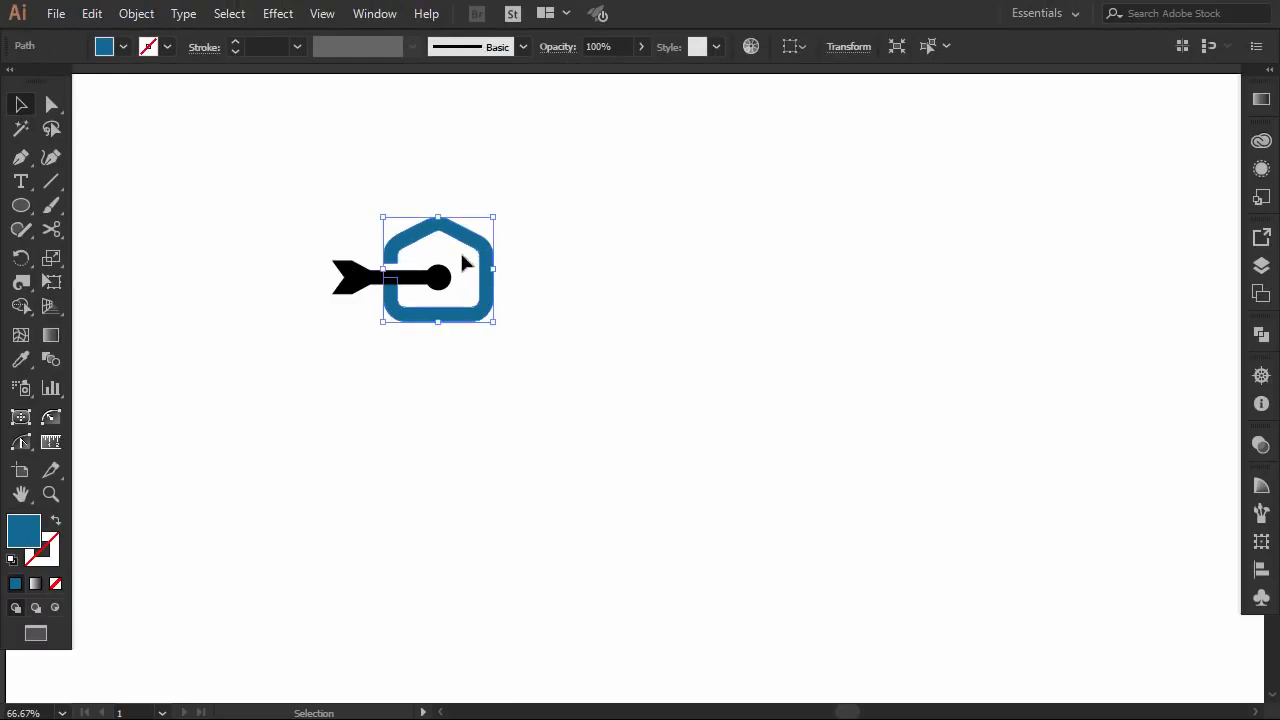
{"action": "double_click", "coordinate": [34, 530]}
{"action": "mouse_move", "coordinate": [613, 354]}
{"action": "left_mouse_down"}
{"action": "mouse_move", "coordinate": [594, 317]}
{"action": "mouse_move", "coordinate": [576, 314]}
{"action": "left_mouse_up"}
{"action": "left_click", "coordinate": [866, 255]}
{"action": "left_click", "coordinate": [698, 287]}
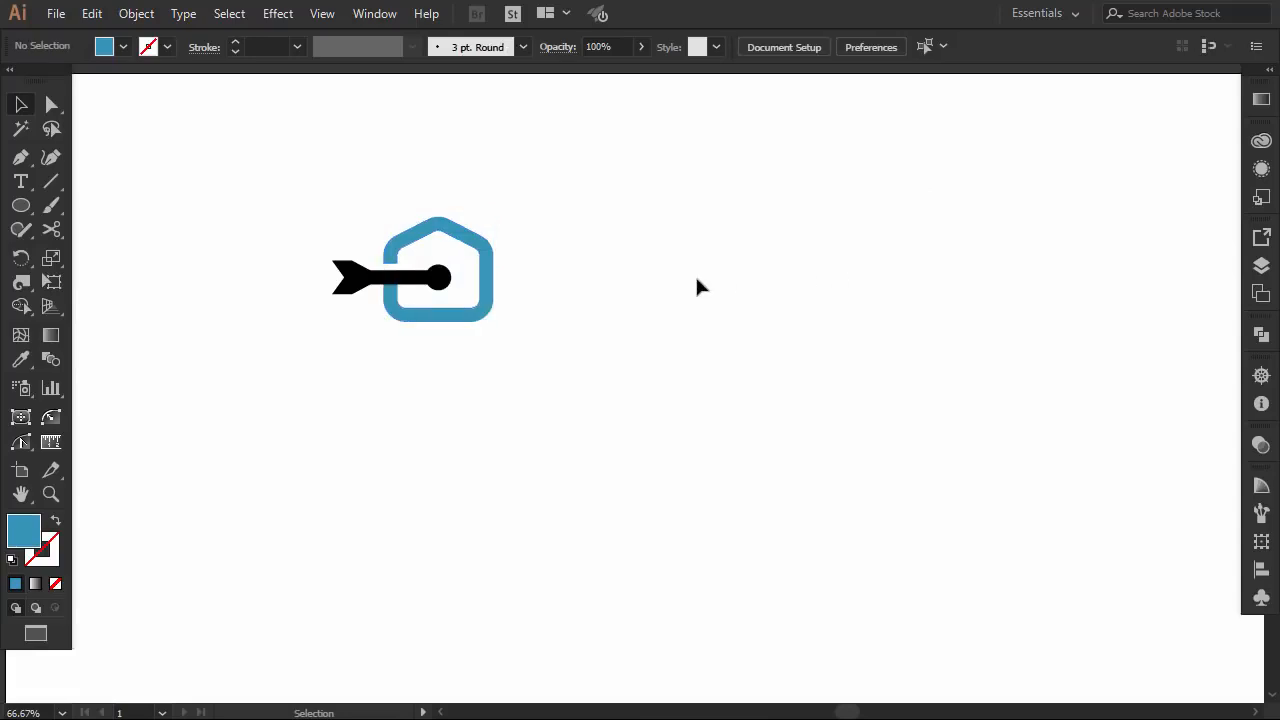
Shift the whole logo slightly up and to the left, and place a duplicate of it directly below
{"action": "left_click_drag", "start_coordinate": [572, 205], "coordinate": [272, 327]}
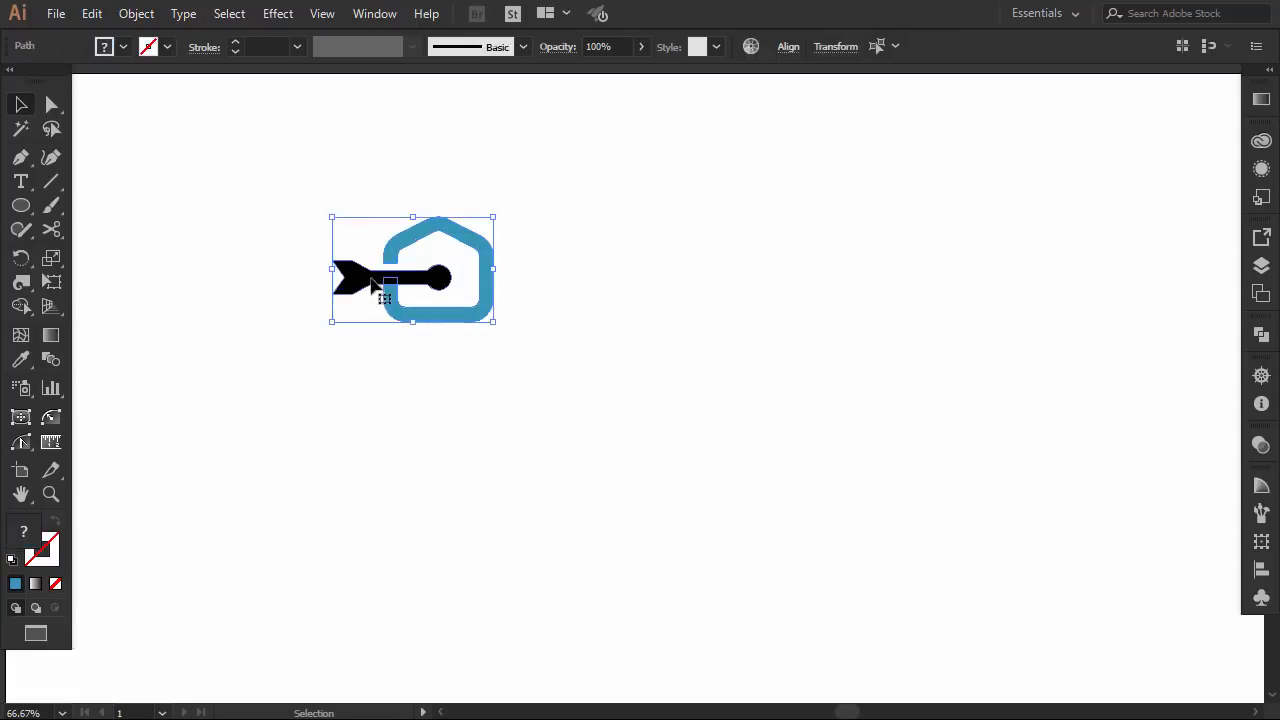
{"action": "left_click_drag", "start_coordinate": [367, 285], "coordinate": [324, 276]}
{"action": "left_click", "coordinate": [371, 380]}
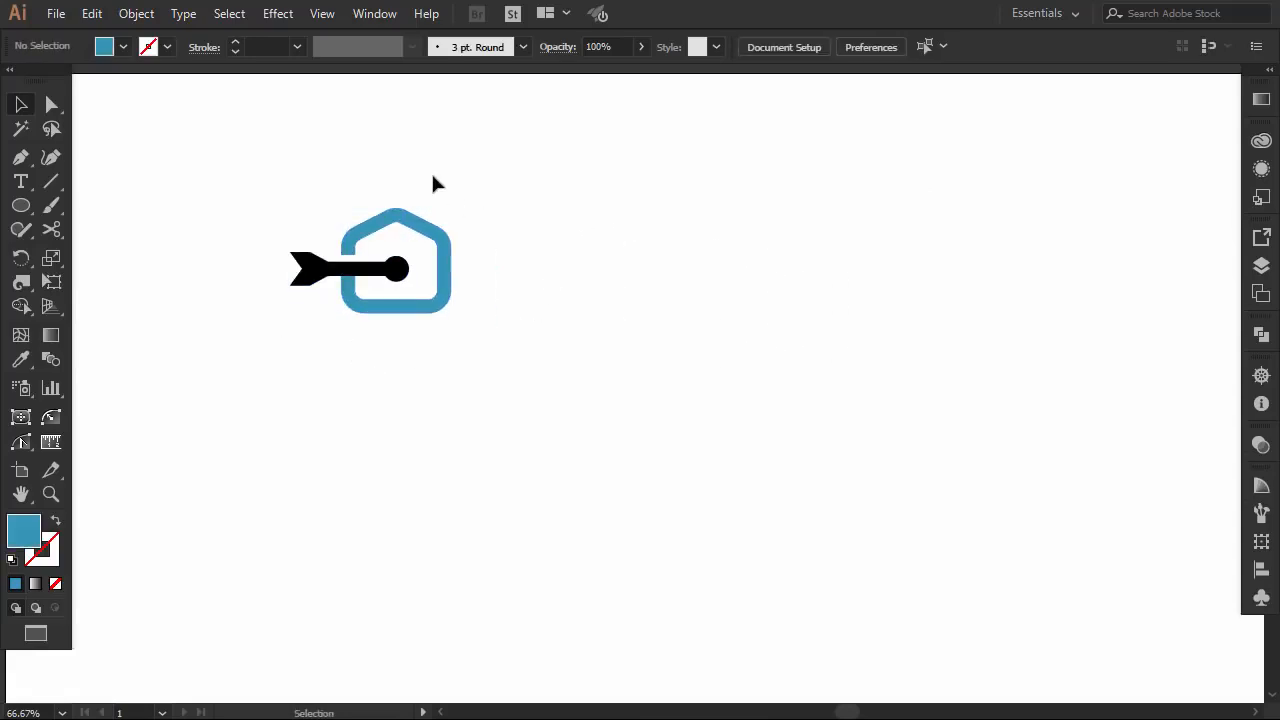
{"action": "left_click_drag", "start_coordinate": [474, 203], "coordinate": [368, 493]}
{"action": "left_click", "coordinate": [471, 391]}
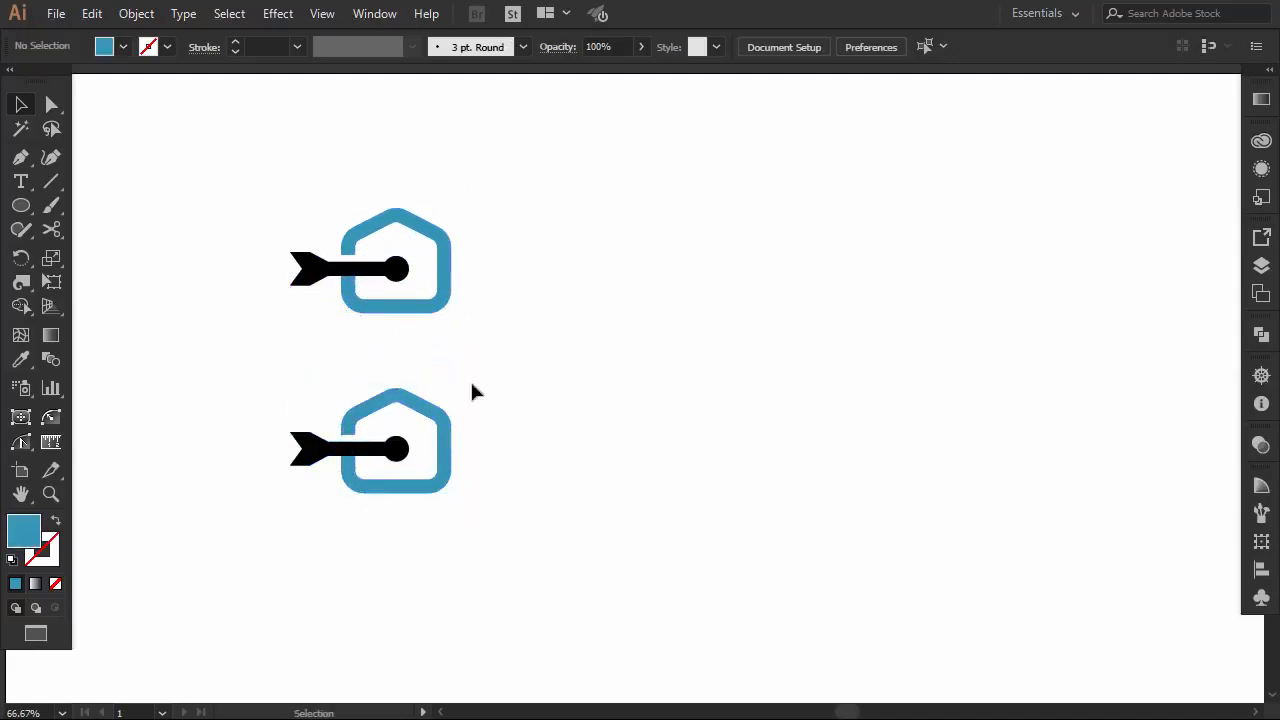
Fill the house of the lower logo with bright yellow #F2D608
{"action": "left_click", "coordinate": [349, 432]}
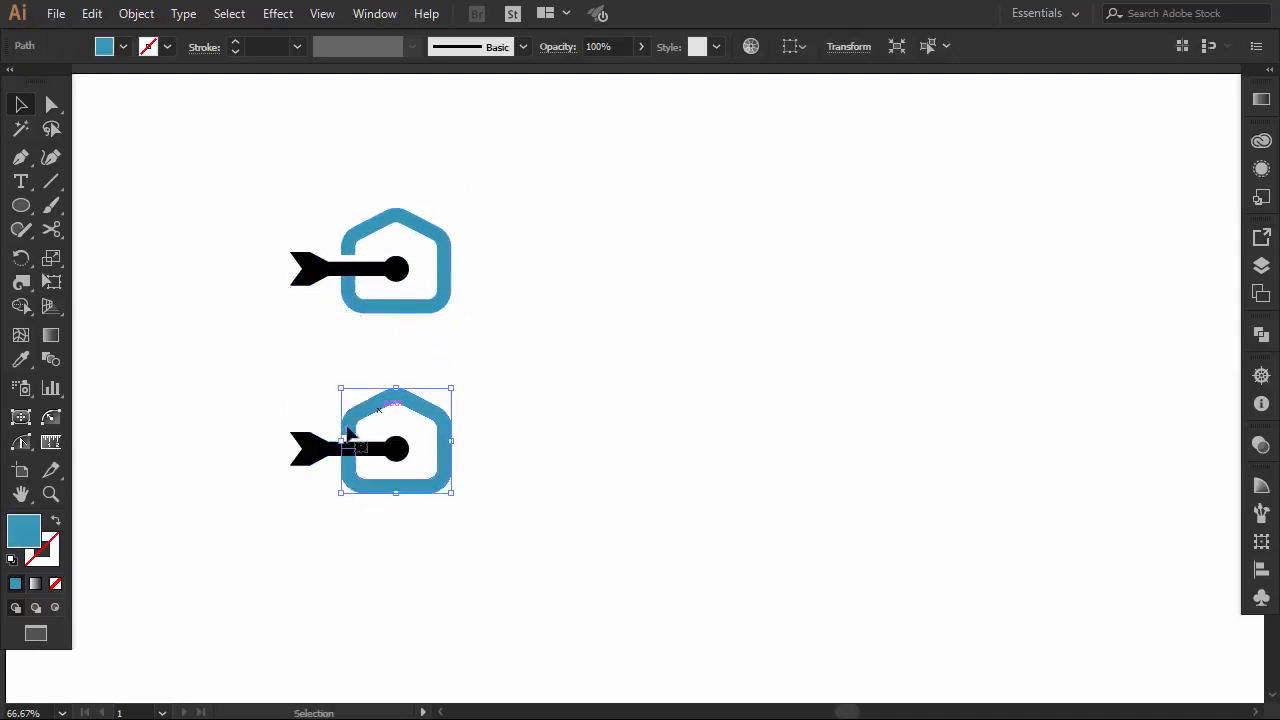
{"action": "double_click", "coordinate": [25, 537]}
{"action": "mouse_move", "coordinate": [685, 361]}
{"action": "left_mouse_down"}
{"action": "mouse_move", "coordinate": [686, 480]}
{"action": "mouse_move", "coordinate": [686, 460]}
{"action": "left_mouse_up"}
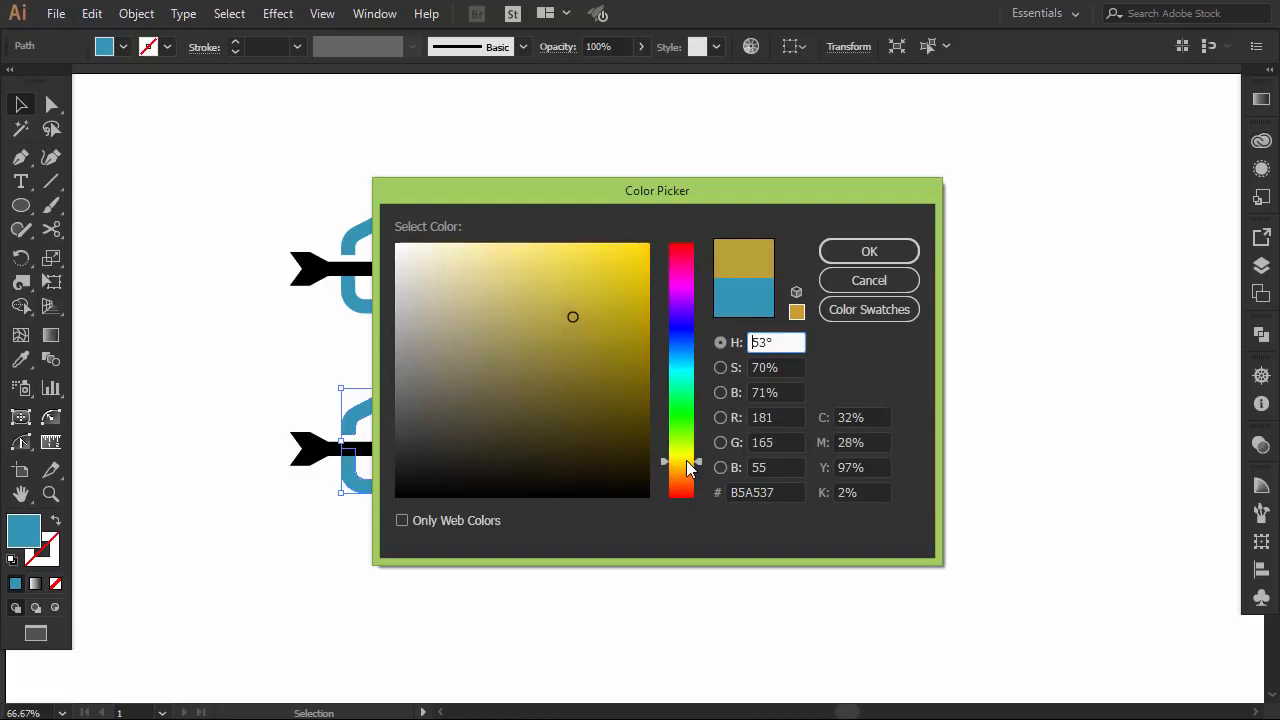
{"action": "left_click_drag", "start_coordinate": [604, 272], "coordinate": [643, 255]}
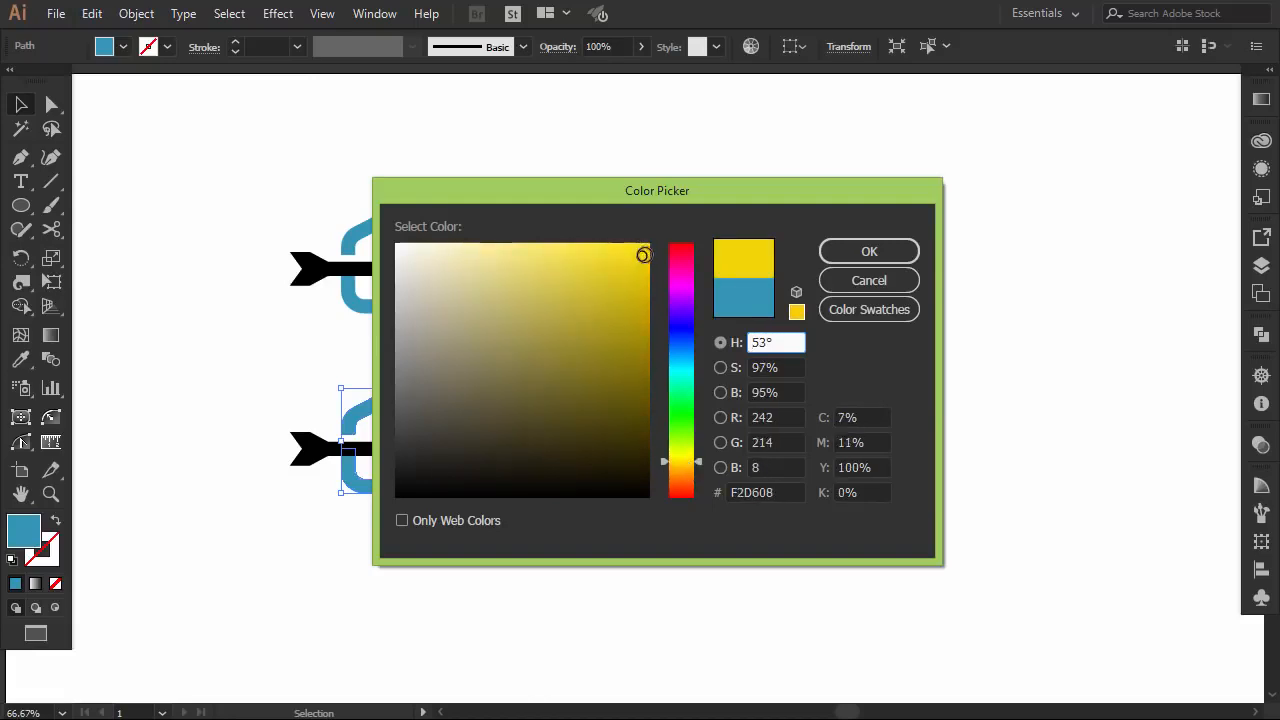
{"action": "left_click", "coordinate": [840, 251]}
{"action": "left_click", "coordinate": [655, 390]}
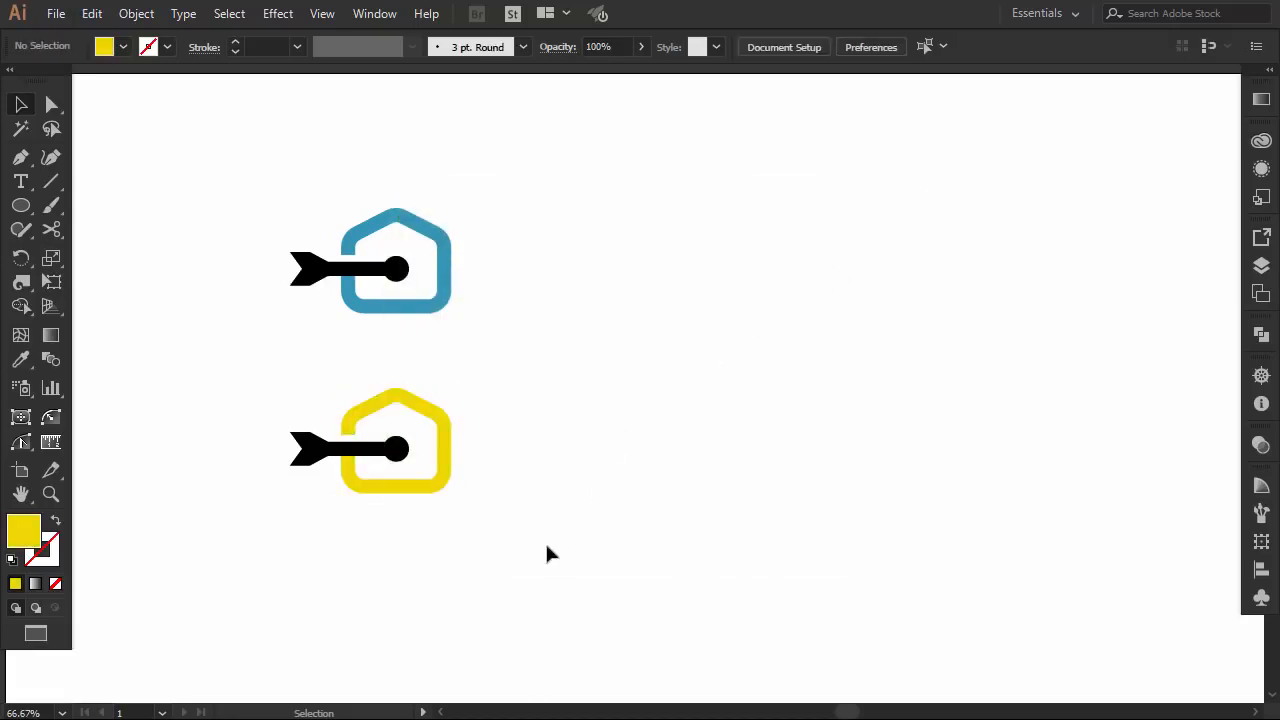
Duplicate both logos to the right, level with the originals, and fill the upper copy's house with red #FF0000
{"action": "left_click_drag", "start_coordinate": [517, 207], "coordinate": [603, 461]}
{"action": "left_click_drag", "start_coordinate": [756, 191], "coordinate": [626, 238]}
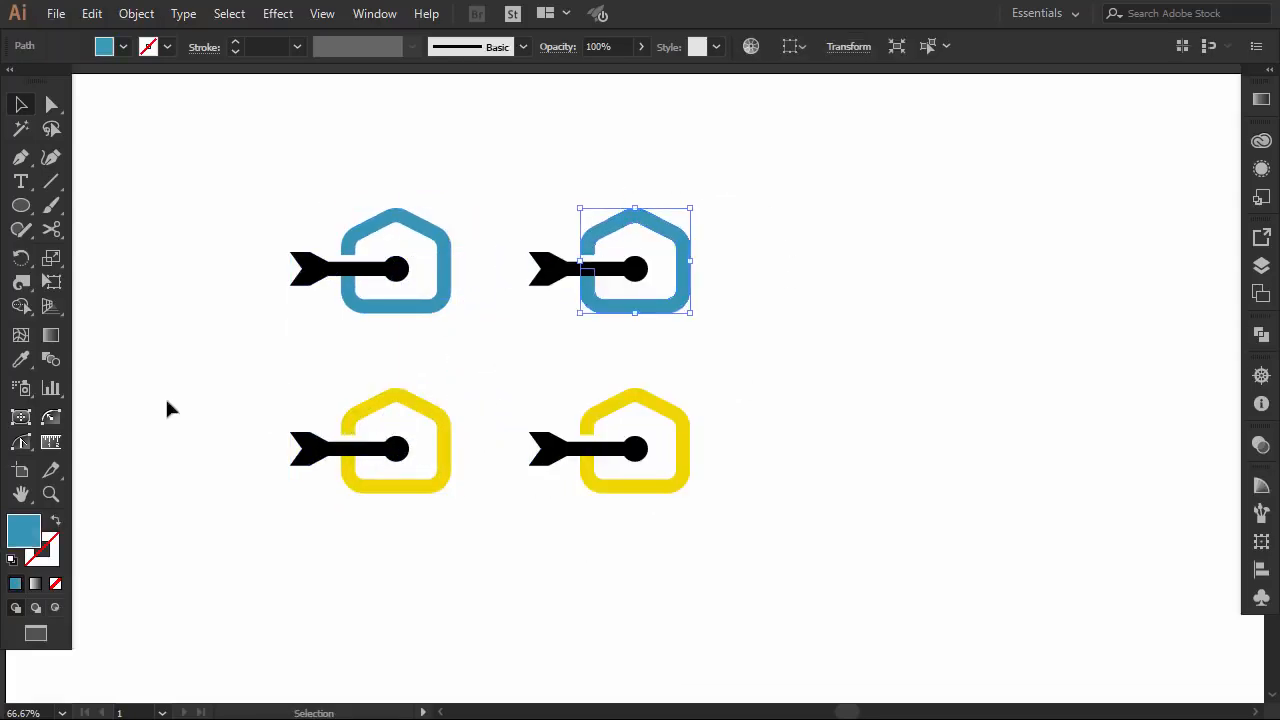
{"action": "double_click", "coordinate": [38, 530]}
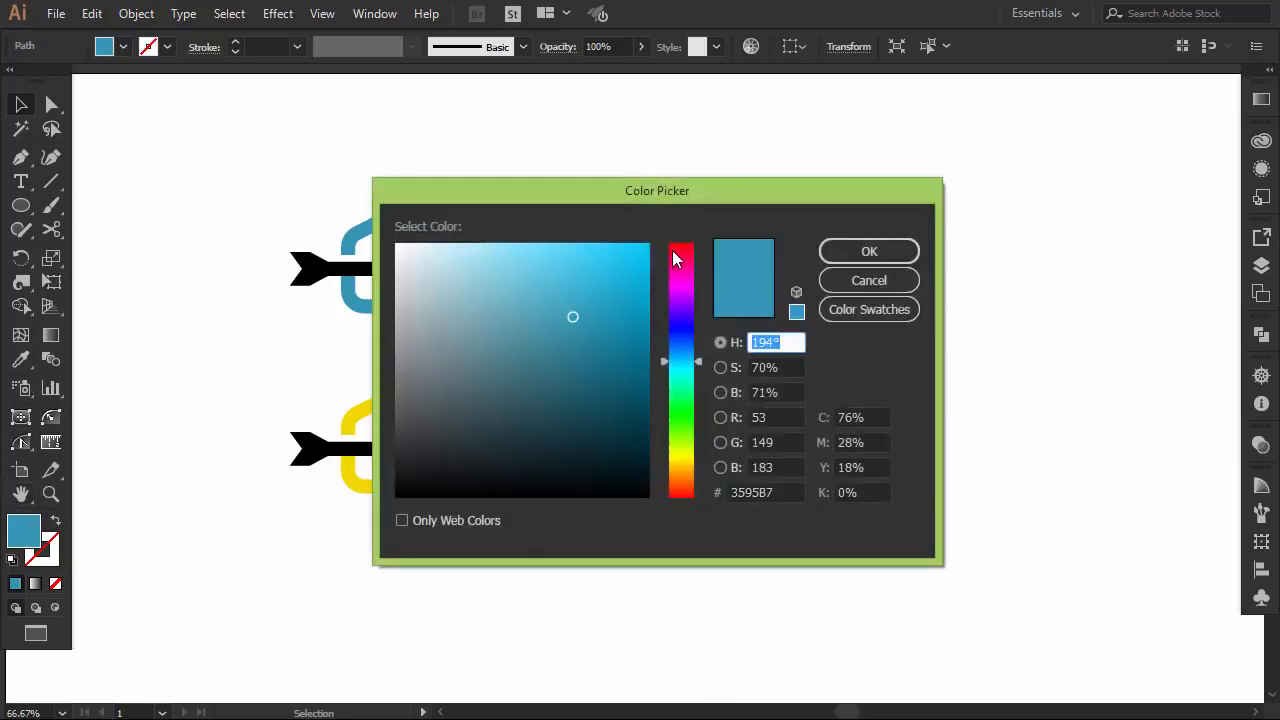
{"action": "left_click", "coordinate": [686, 244]}
{"action": "left_click_drag", "start_coordinate": [642, 259], "coordinate": [665, 236]}
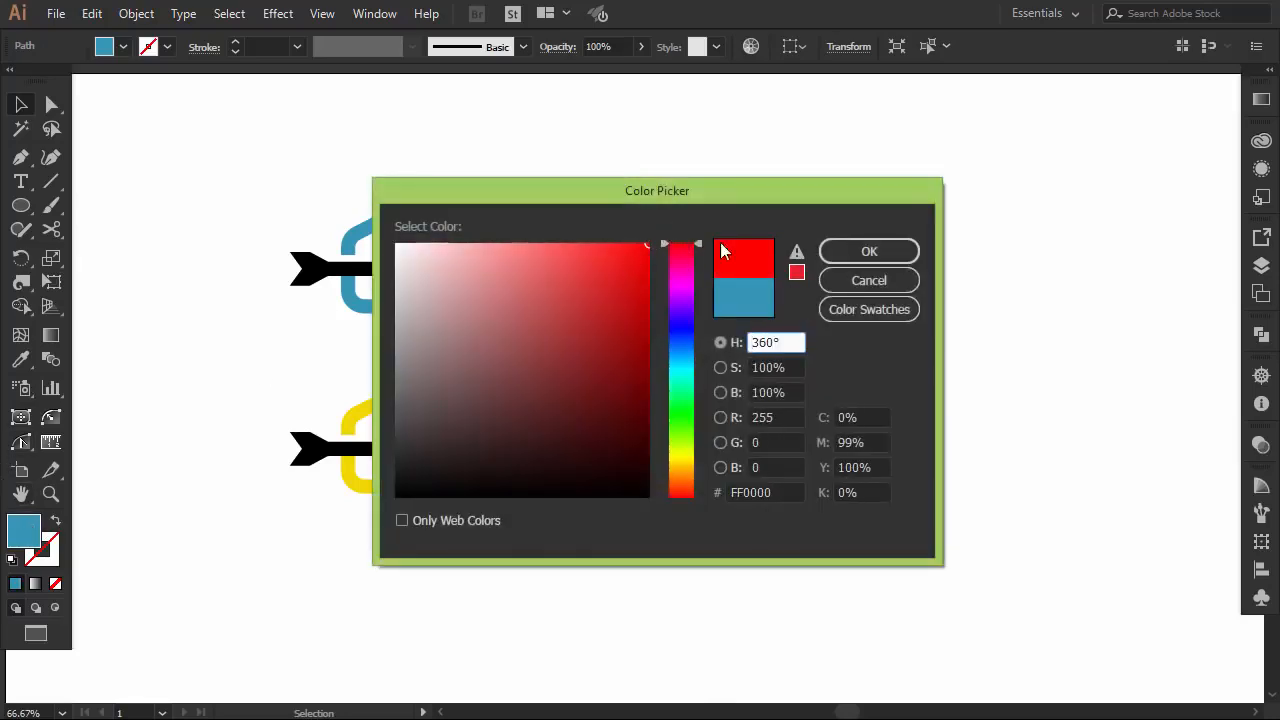
{"action": "left_click", "coordinate": [838, 256]}
{"action": "left_click", "coordinate": [840, 258]}
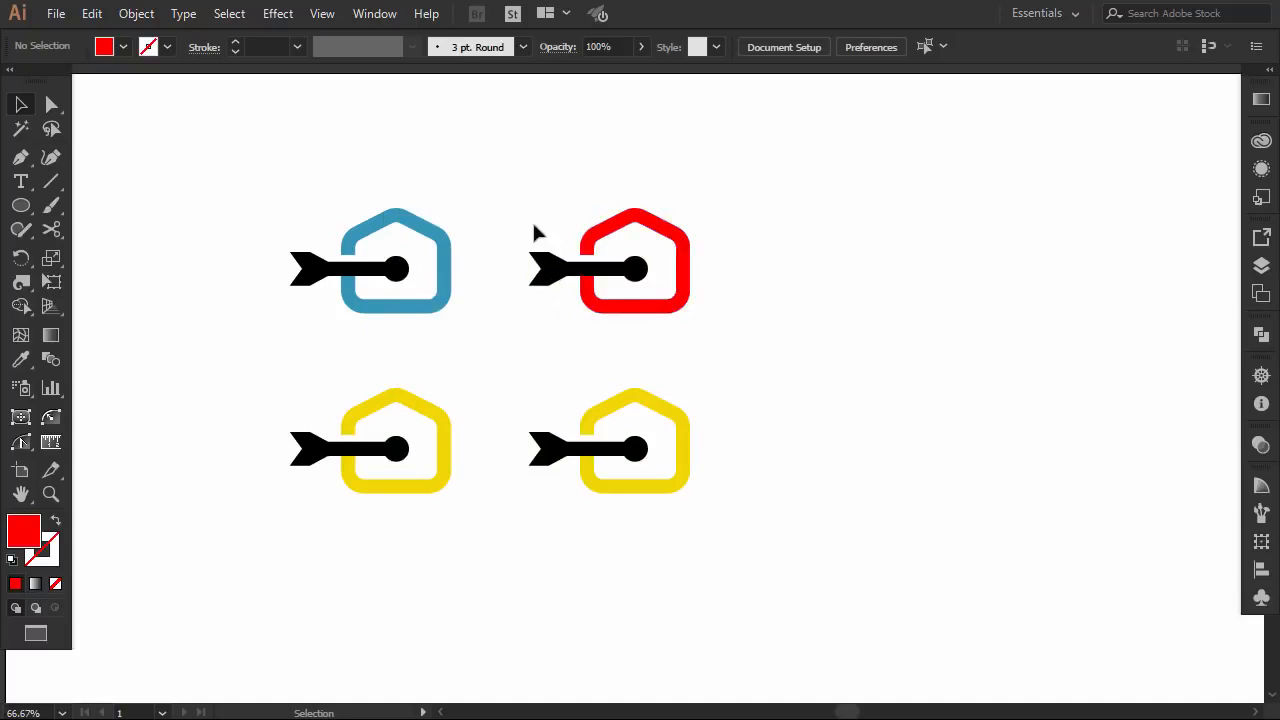
Fill the house of the lower-right logo with orange #EF9007
{"action": "left_click", "coordinate": [603, 408]}
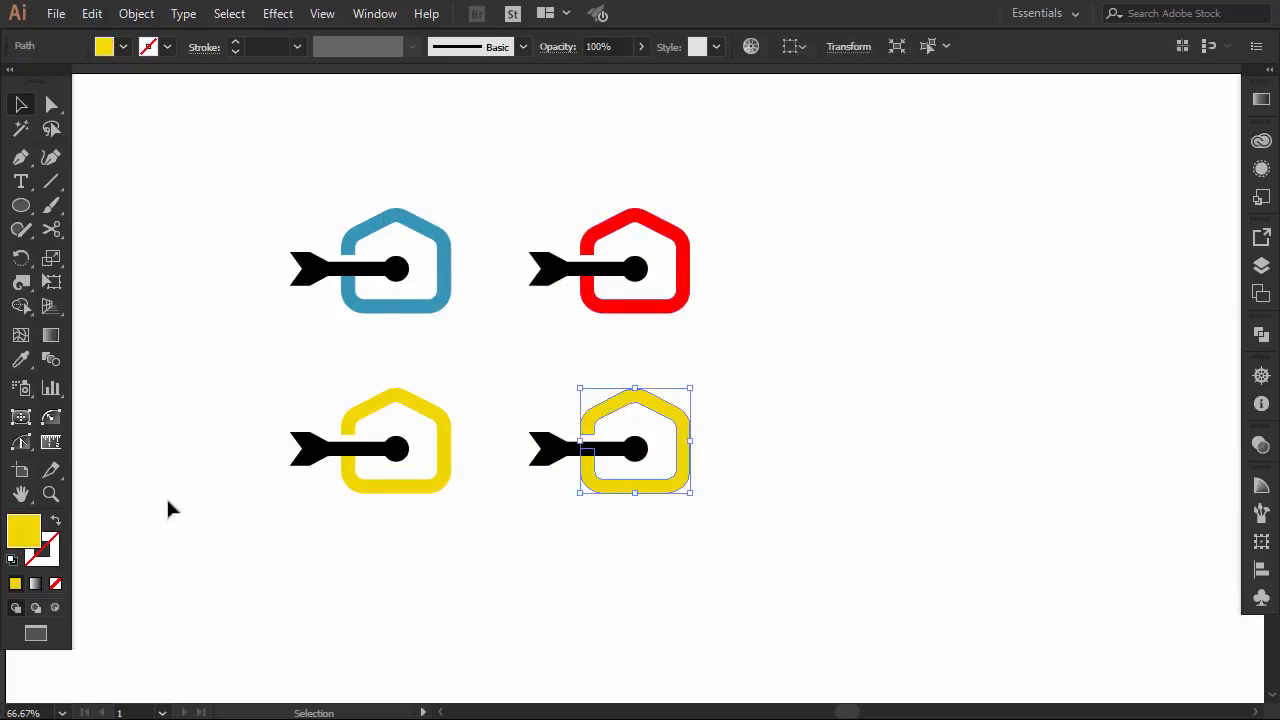
{"action": "double_click", "coordinate": [26, 534]}
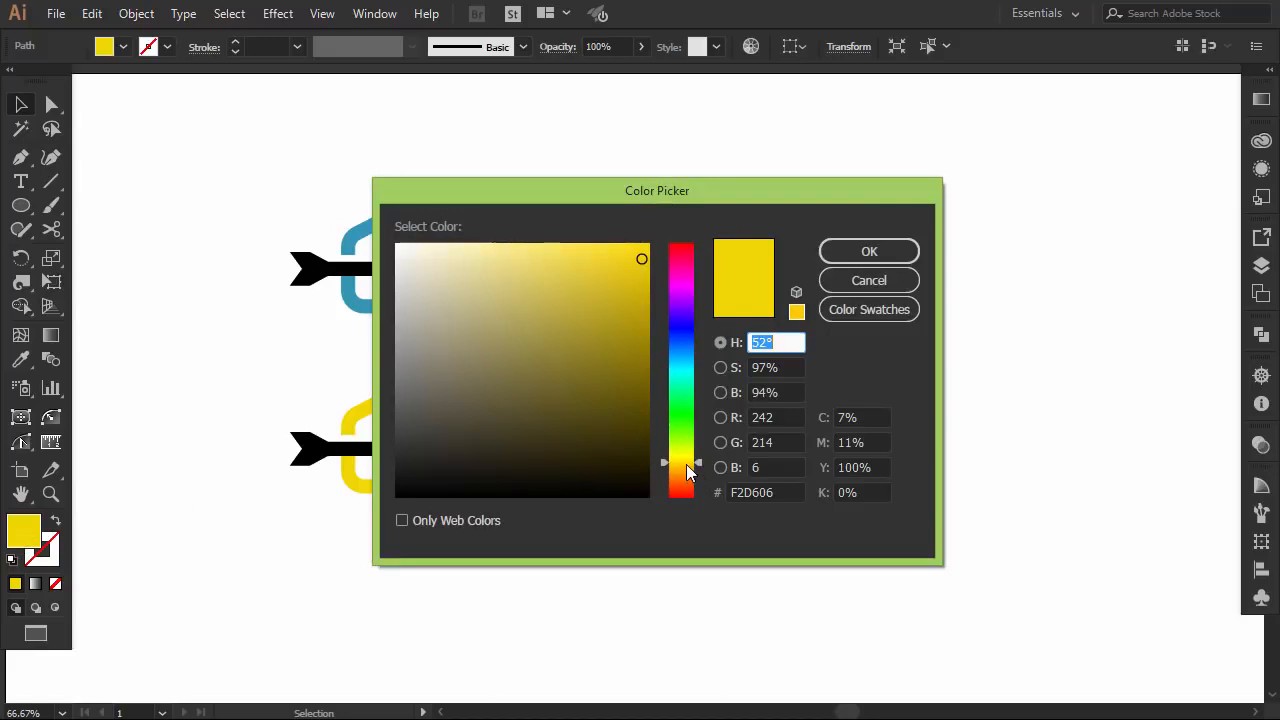
{"action": "left_click_drag", "start_coordinate": [686, 464], "coordinate": [687, 472]}
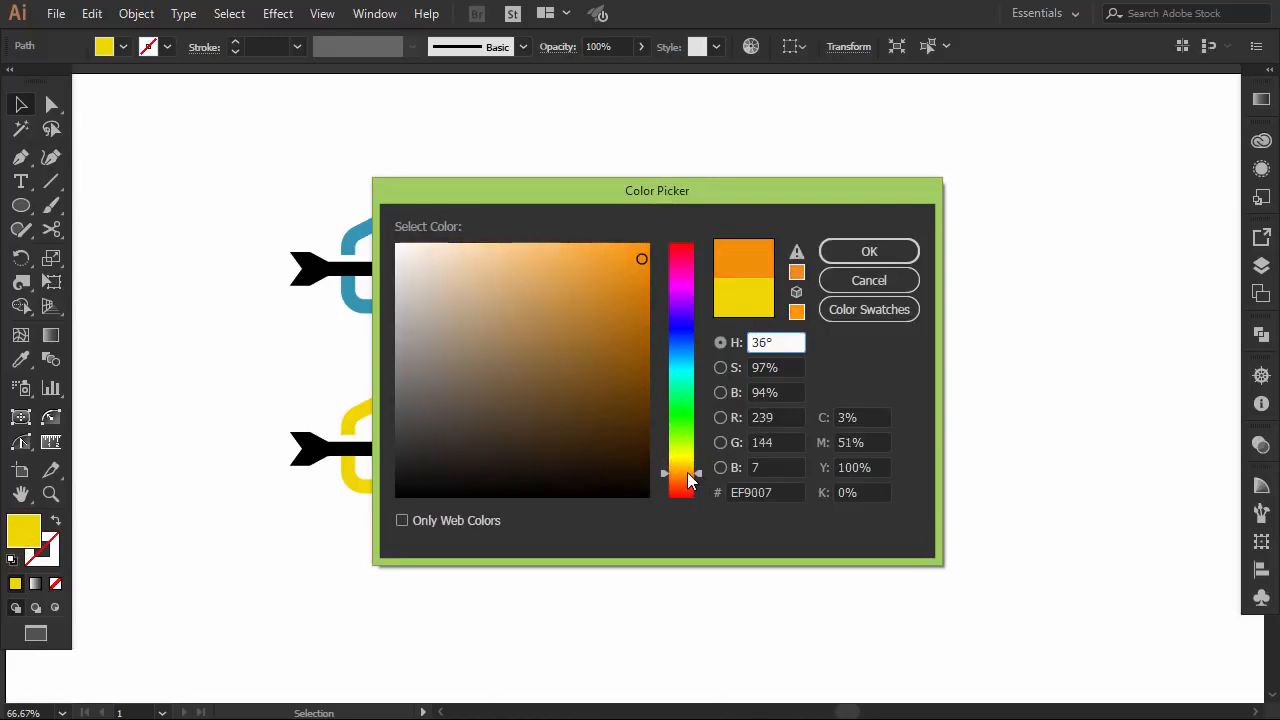
{"action": "left_click", "coordinate": [864, 252]}
{"action": "left_click", "coordinate": [793, 363]}
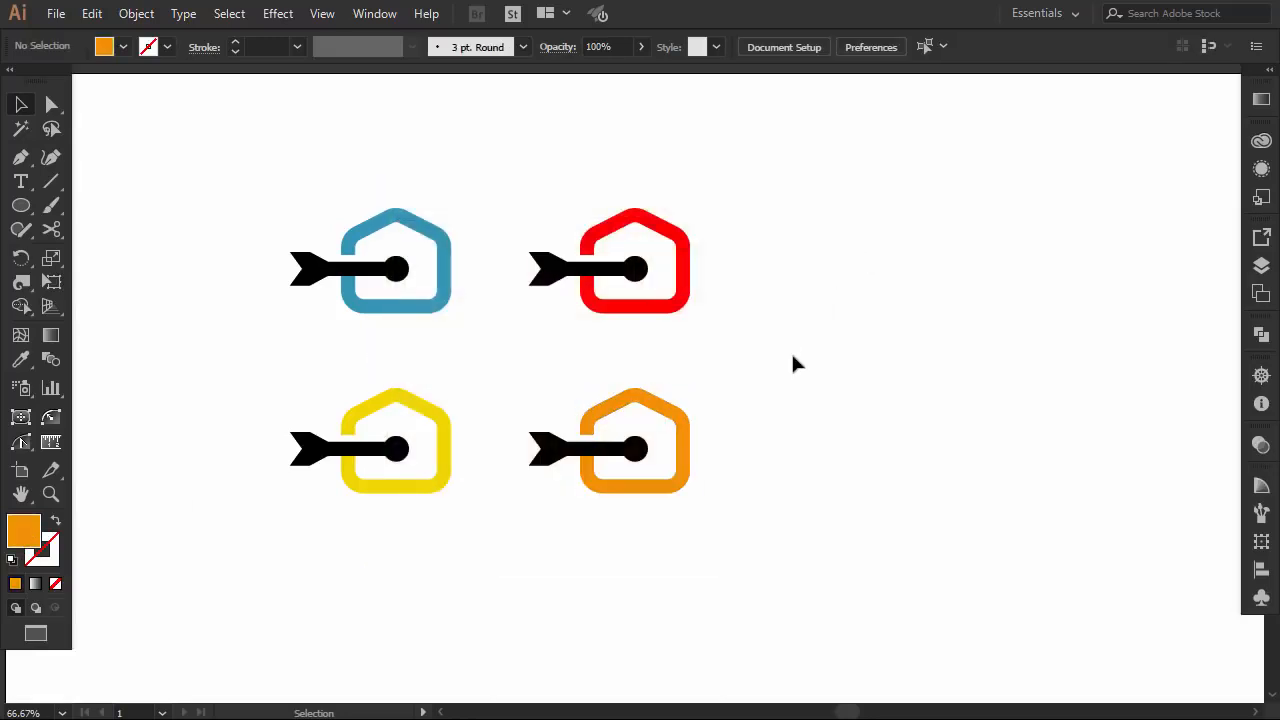
Move all four logos together horizontally toward the middle of the artboard
{"action": "left_click_drag", "start_coordinate": [568, 432], "coordinate": [272, 533]}
{"action": "left_click", "coordinate": [659, 358]}
{"action": "left_click_drag", "start_coordinate": [729, 198], "coordinate": [312, 497]}
{"action": "left_click_drag", "start_coordinate": [370, 460], "coordinate": [507, 460]}
{"action": "left_click", "coordinate": [537, 574]}
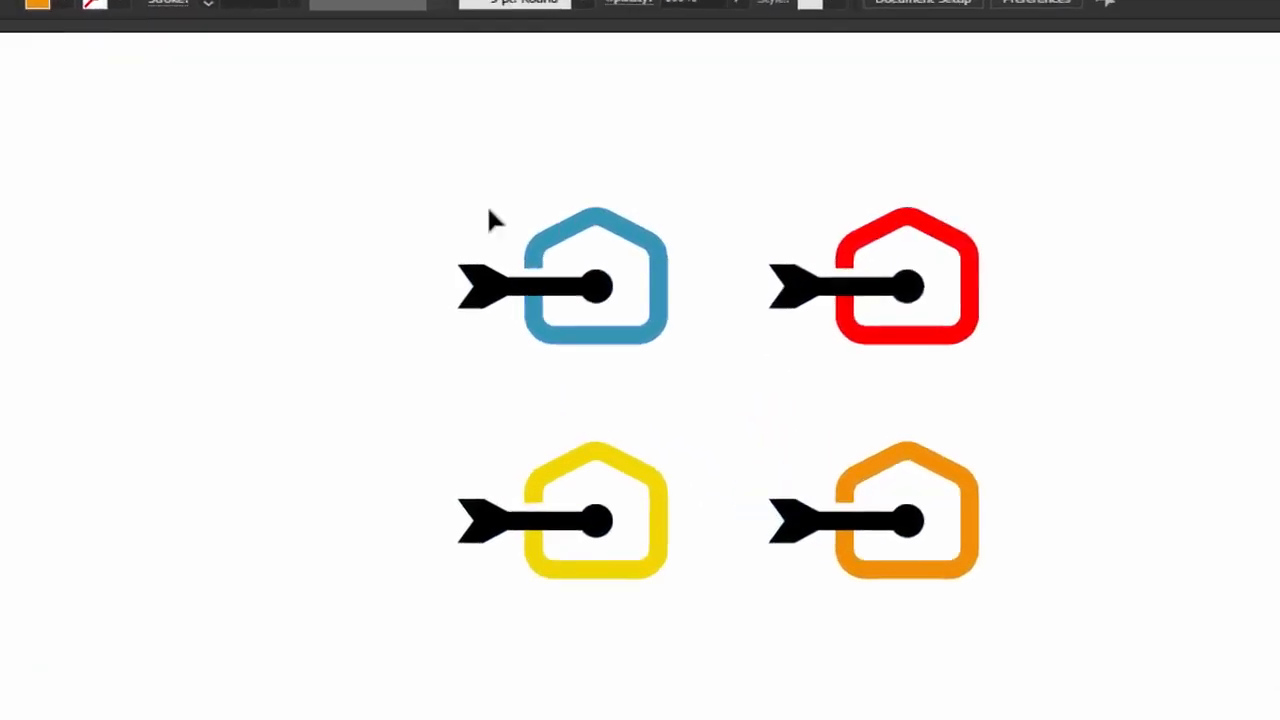
{"action": "left_click_drag", "start_coordinate": [443, 225], "coordinate": [578, 316]}
{"action": "left_click", "coordinate": [724, 398]}
{"action": "left_click", "coordinate": [686, 471]}
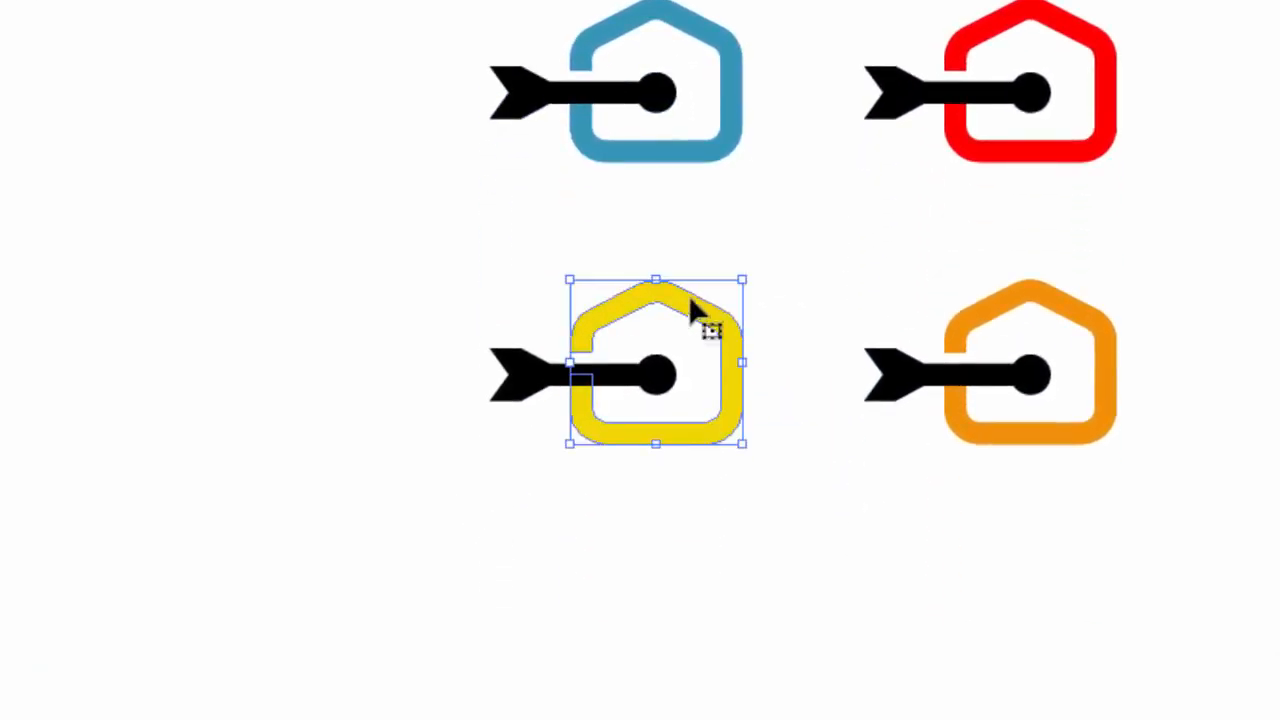
{"action": "left_click", "coordinate": [760, 427]}
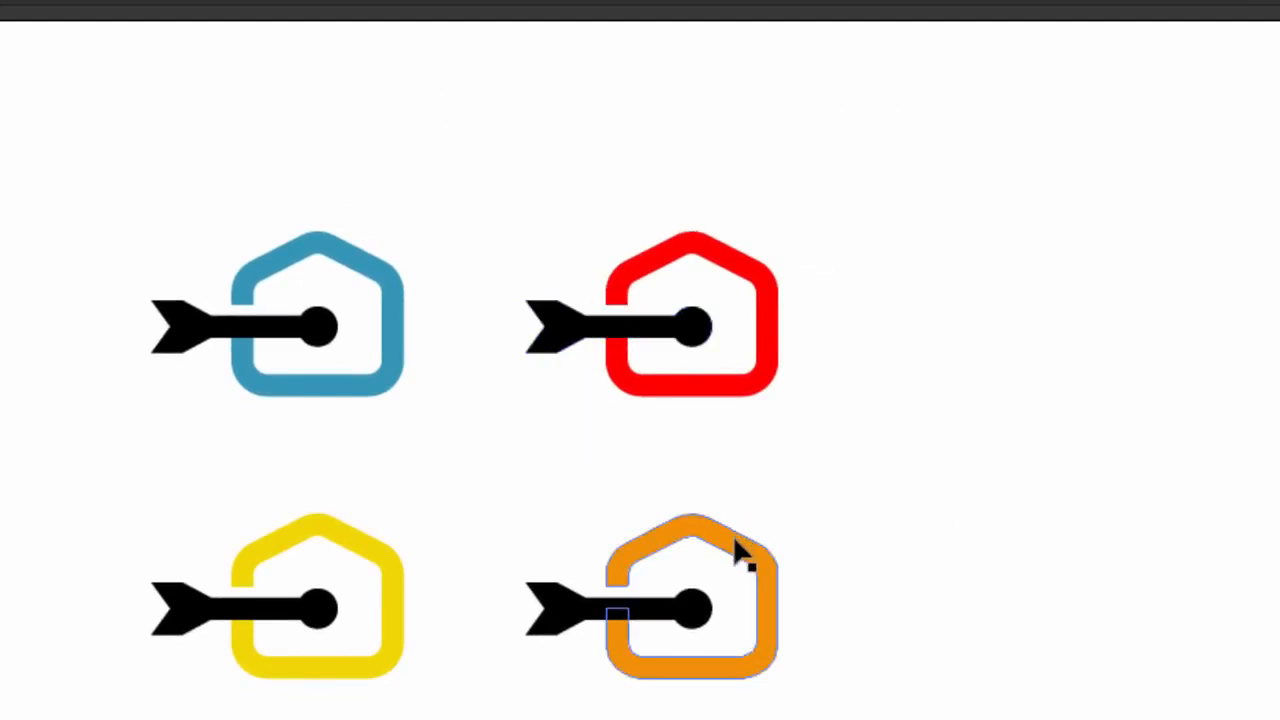
{"action": "left_click_drag", "start_coordinate": [708, 240], "coordinate": [692, 255]}
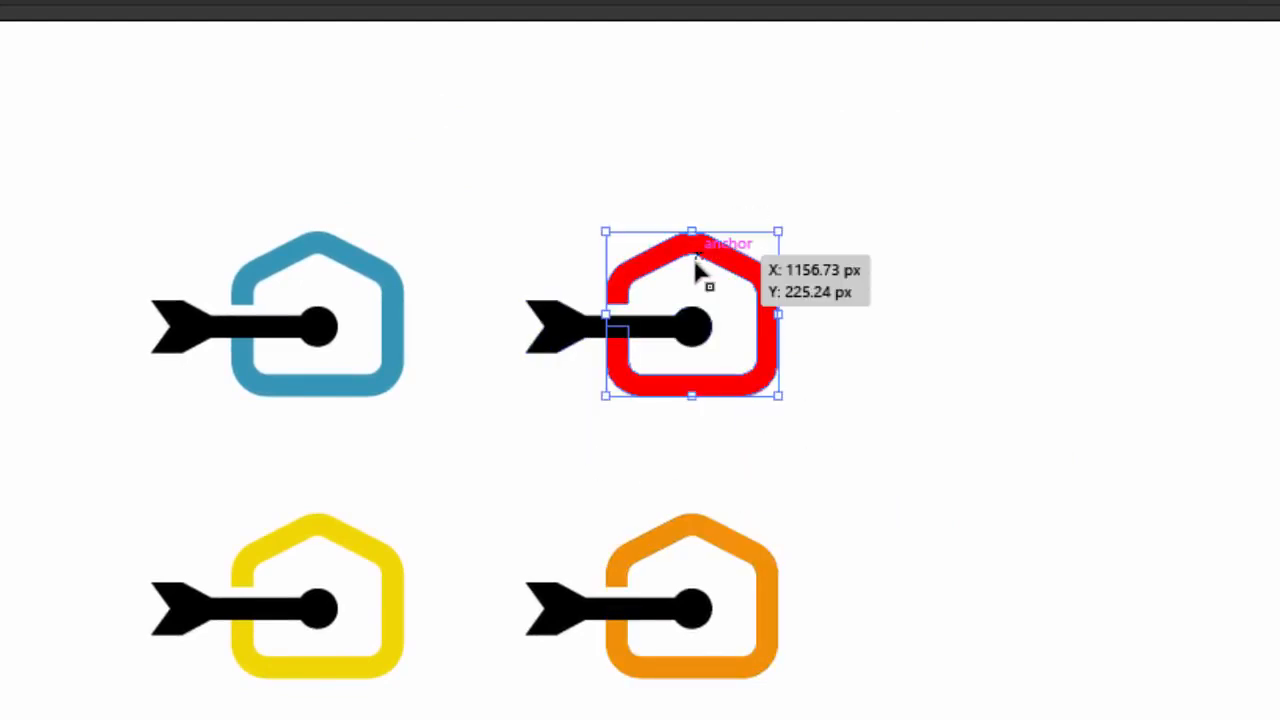
{"action": "left_click", "coordinate": [717, 287]}
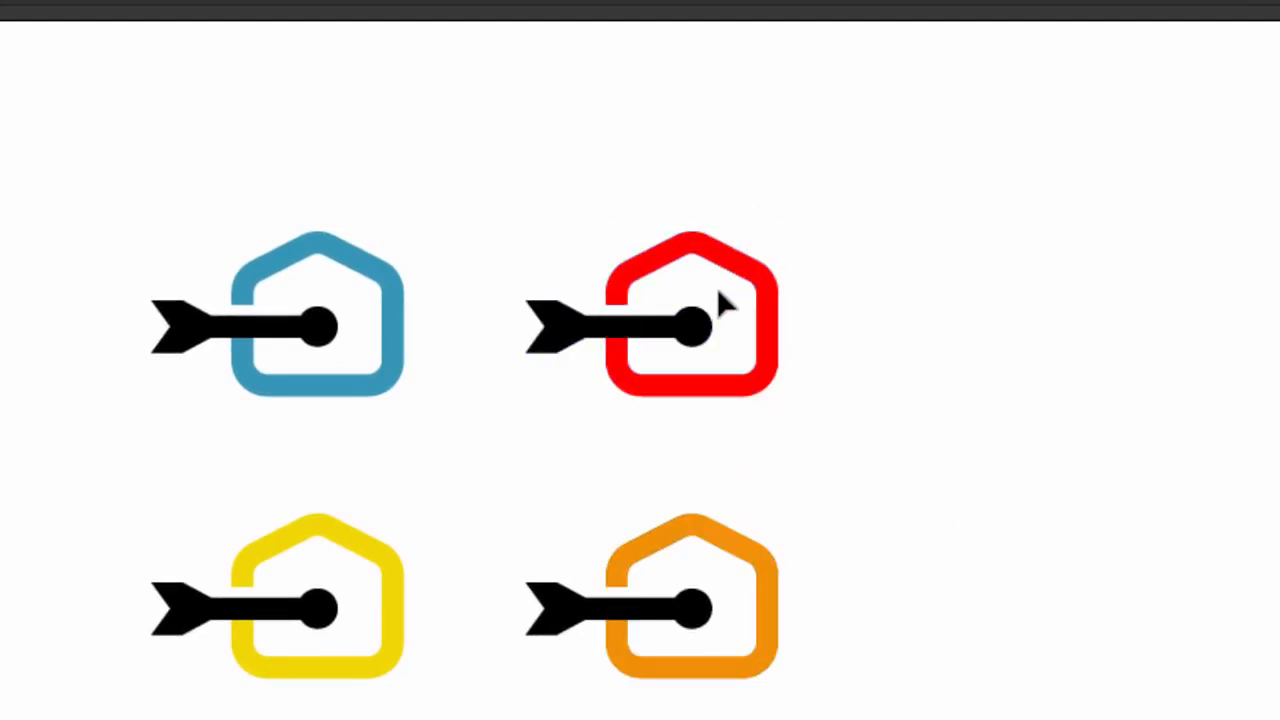
{"action": "left_click", "coordinate": [624, 389]}
{"action": "left_click", "coordinate": [598, 446]}
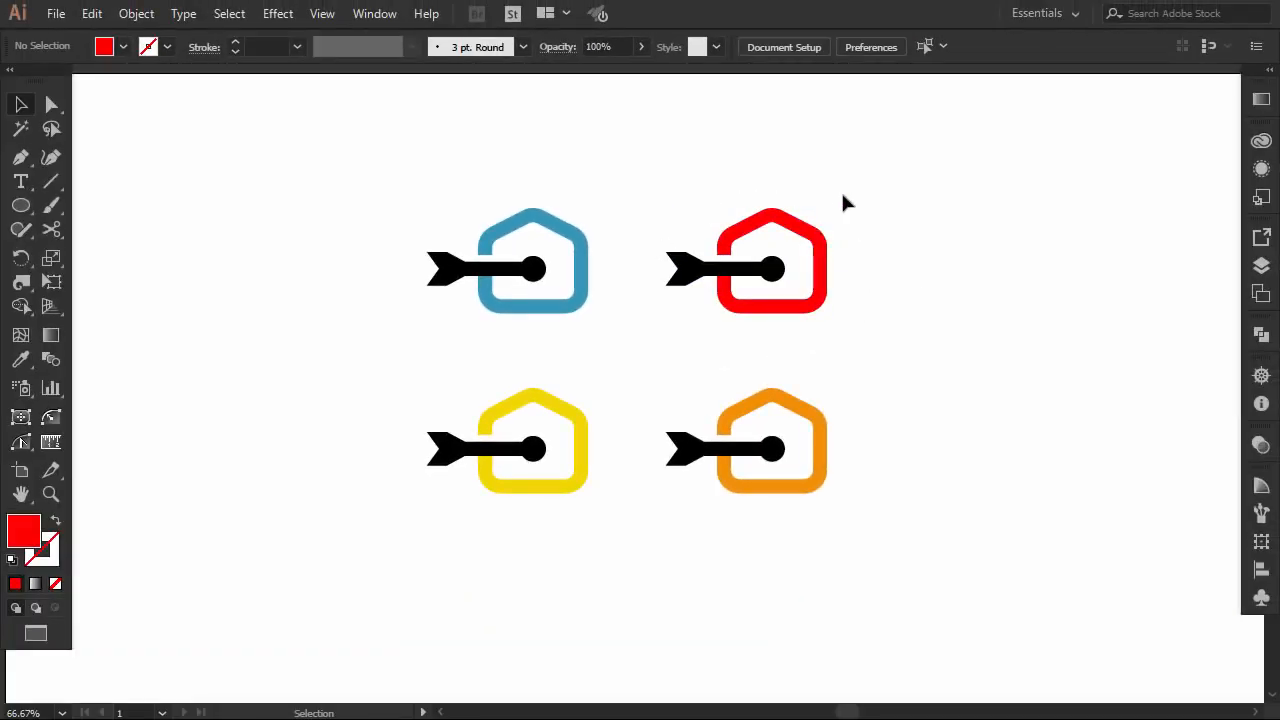
Move all four logos toward the artboard's left side and scale them down slightly, keeping their proportions
{"action": "left_click_drag", "start_coordinate": [844, 193], "coordinate": [428, 490]}
{"action": "left_click_drag", "start_coordinate": [483, 451], "coordinate": [291, 446]}
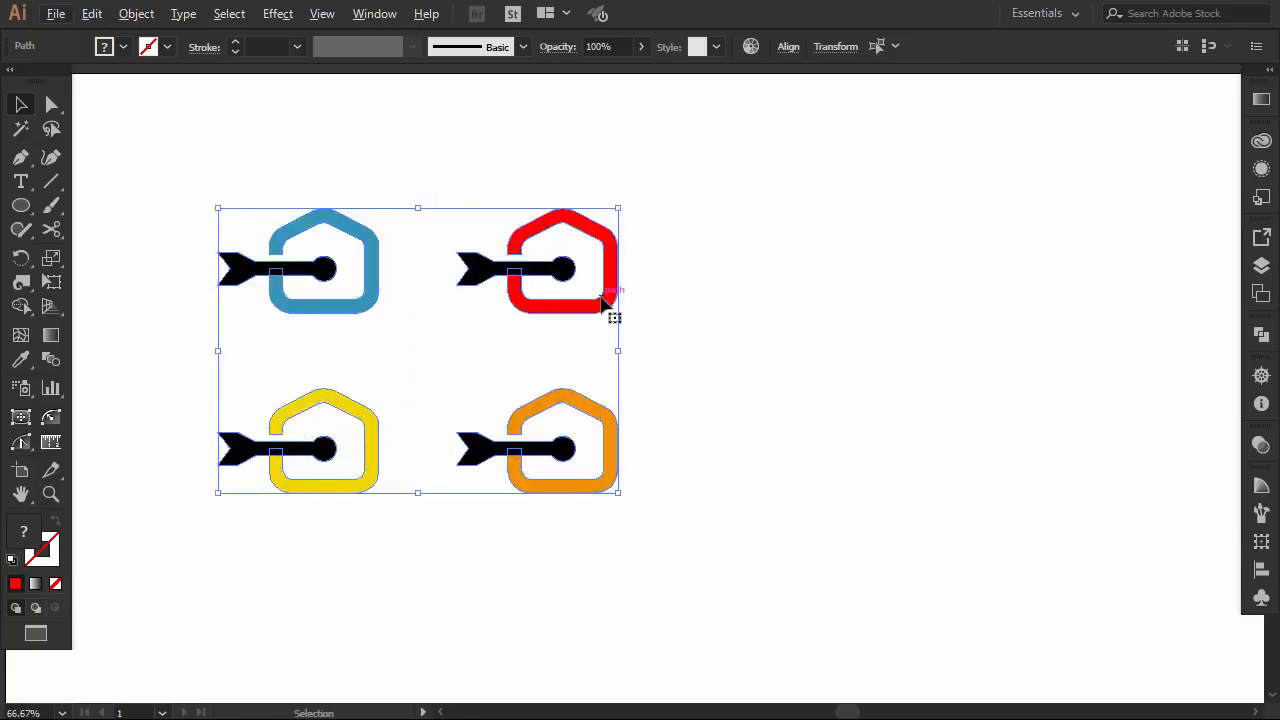
{"action": "left_click_drag", "start_coordinate": [618, 350], "coordinate": [569, 351]}
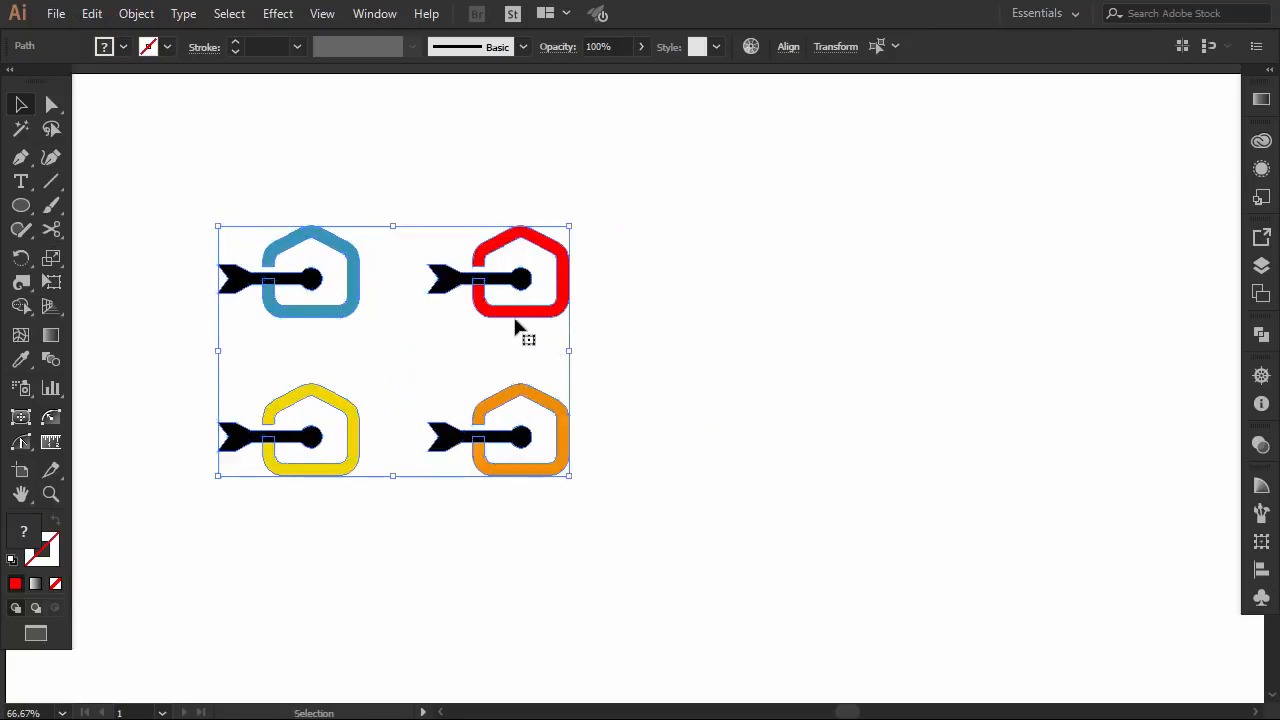
Duplicate the set of four logos to the right and recolor the duplicates' houses black, sampled from an original arrow
{"action": "left_click_drag", "start_coordinate": [503, 314], "coordinate": [936, 318]}
{"action": "left_click", "coordinate": [839, 513]}
{"action": "left_click_drag", "start_coordinate": [1014, 202], "coordinate": [743, 244]}
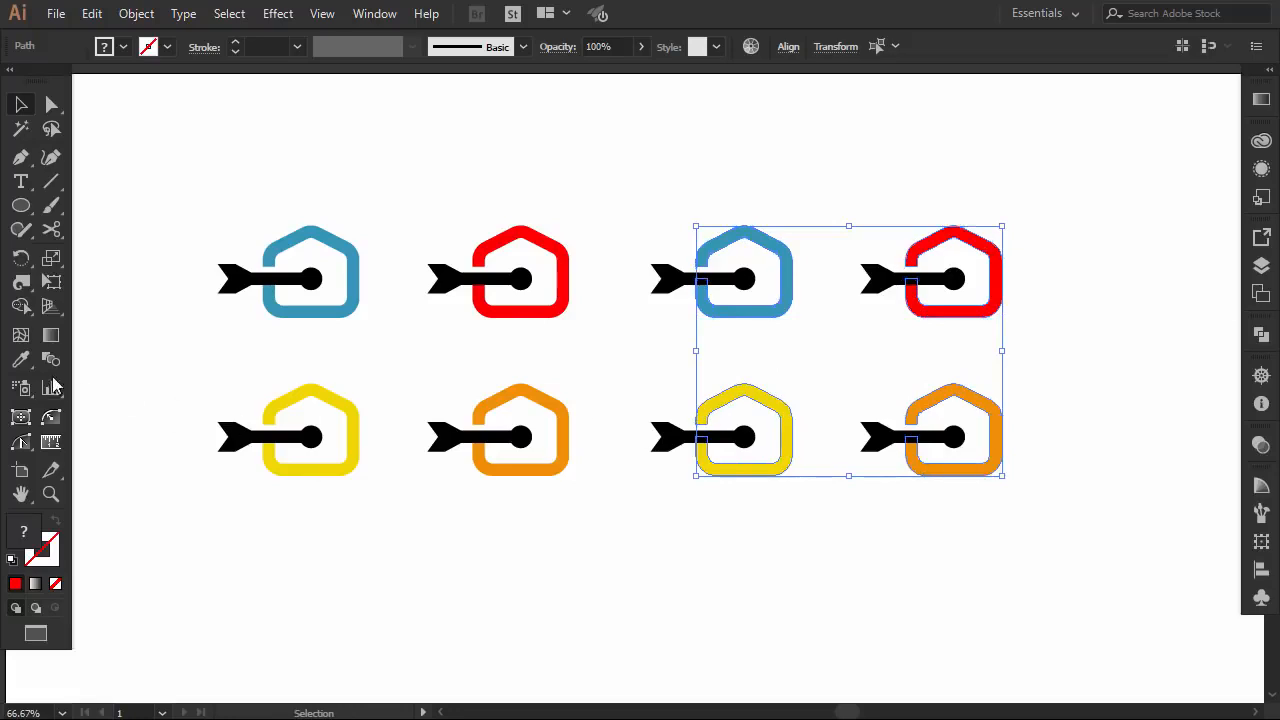
{"action": "left_click", "coordinate": [22, 360]}
{"action": "left_click", "coordinate": [224, 270]}
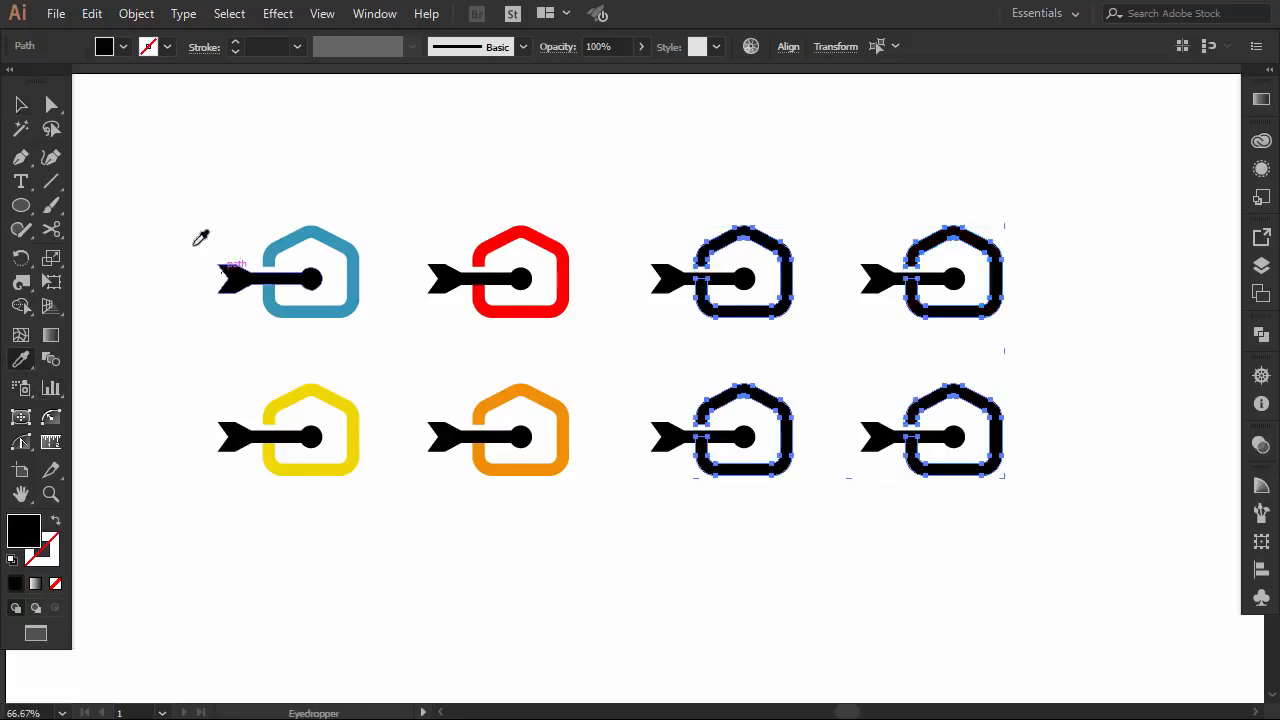
{"action": "left_click", "coordinate": [21, 104]}
{"action": "left_click", "coordinate": [573, 225]}
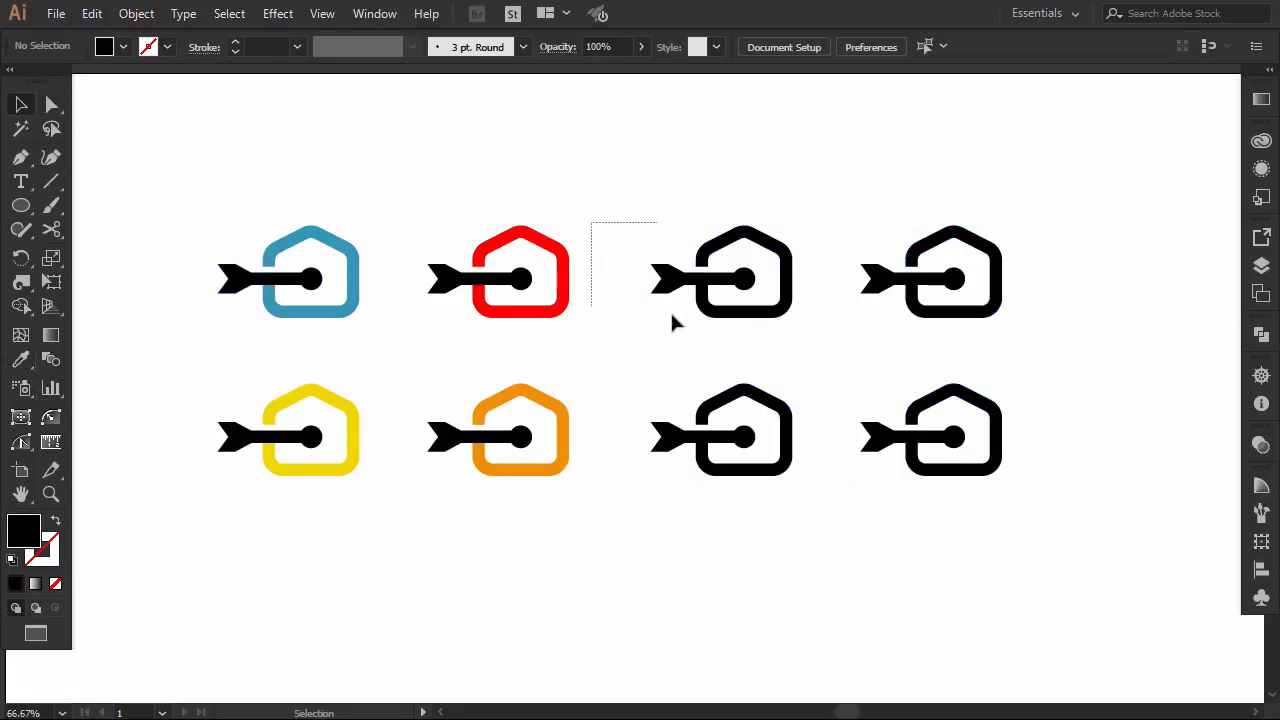
Color the arrow of the upper-left black logo blue, sampled from the blue house
{"action": "left_click_drag", "start_coordinate": [672, 316], "coordinate": [684, 323]}
{"action": "left_click", "coordinate": [21, 359]}
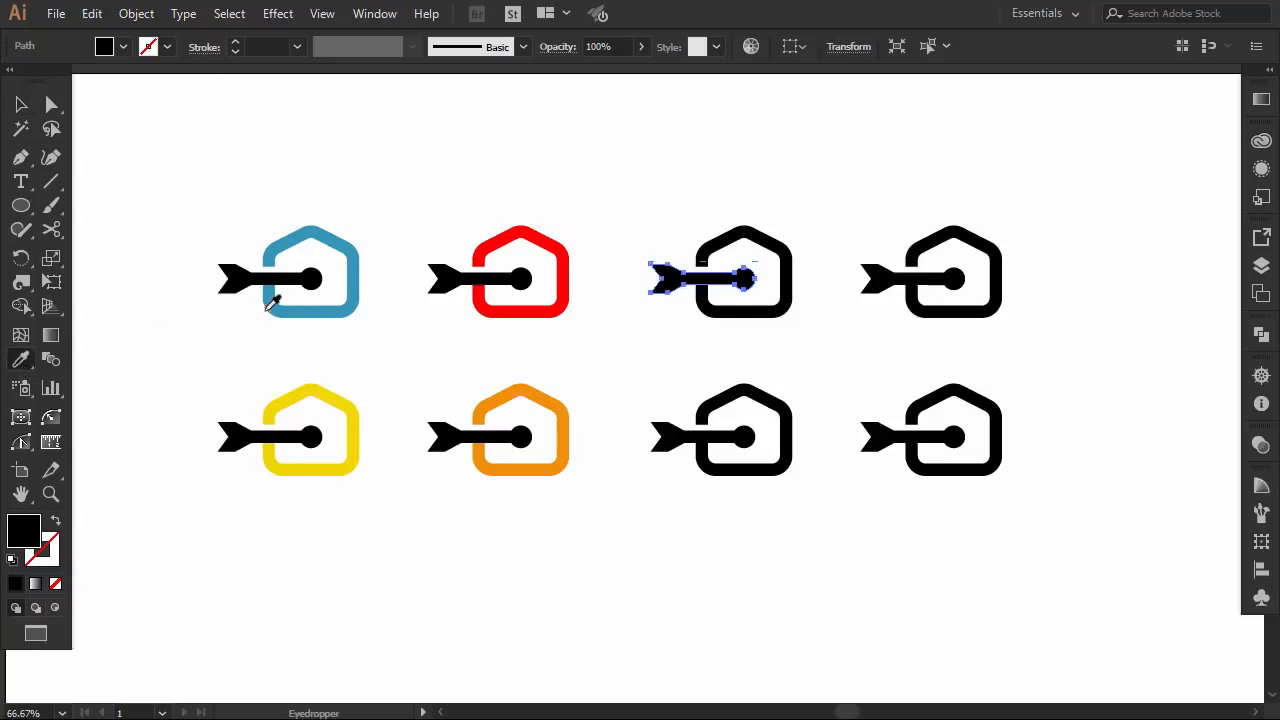
{"action": "left_click", "coordinate": [267, 309]}
{"action": "left_click", "coordinate": [22, 106]}
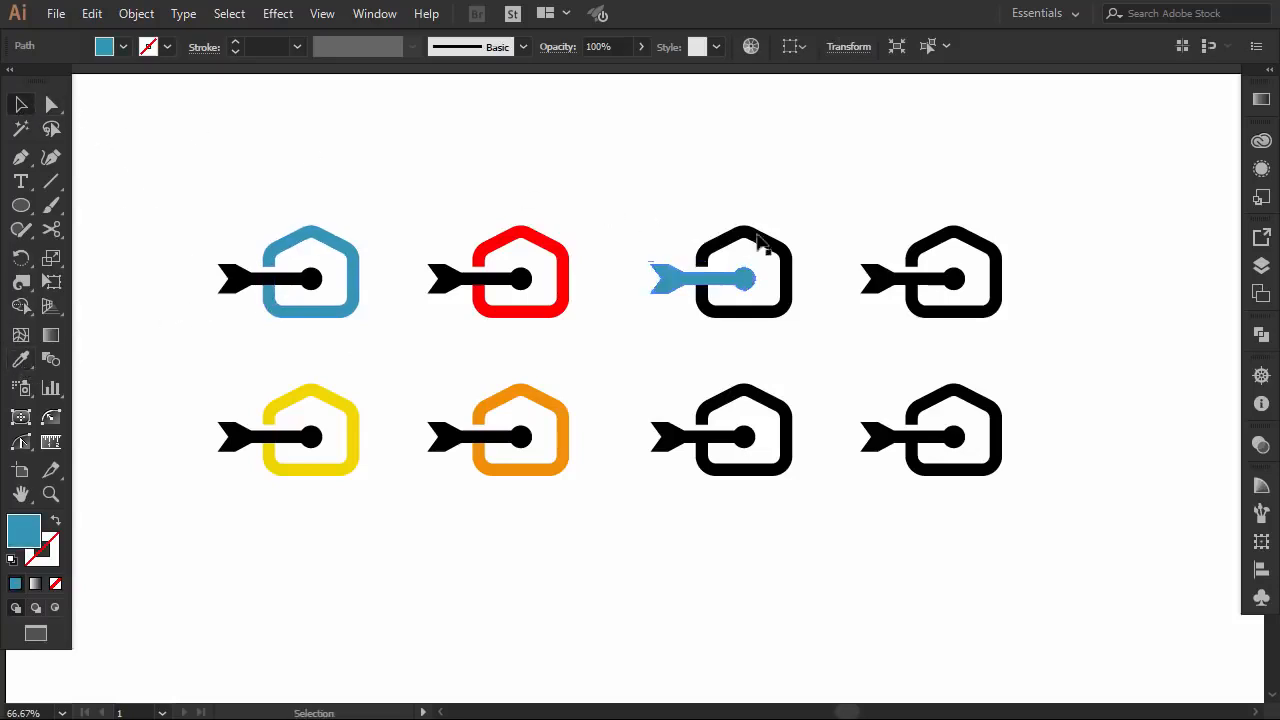
Color the arrow of the upper-right black logo red, sampled from the red house
{"action": "left_click_drag", "start_coordinate": [850, 286], "coordinate": [900, 318]}
{"action": "left_click", "coordinate": [21, 359]}
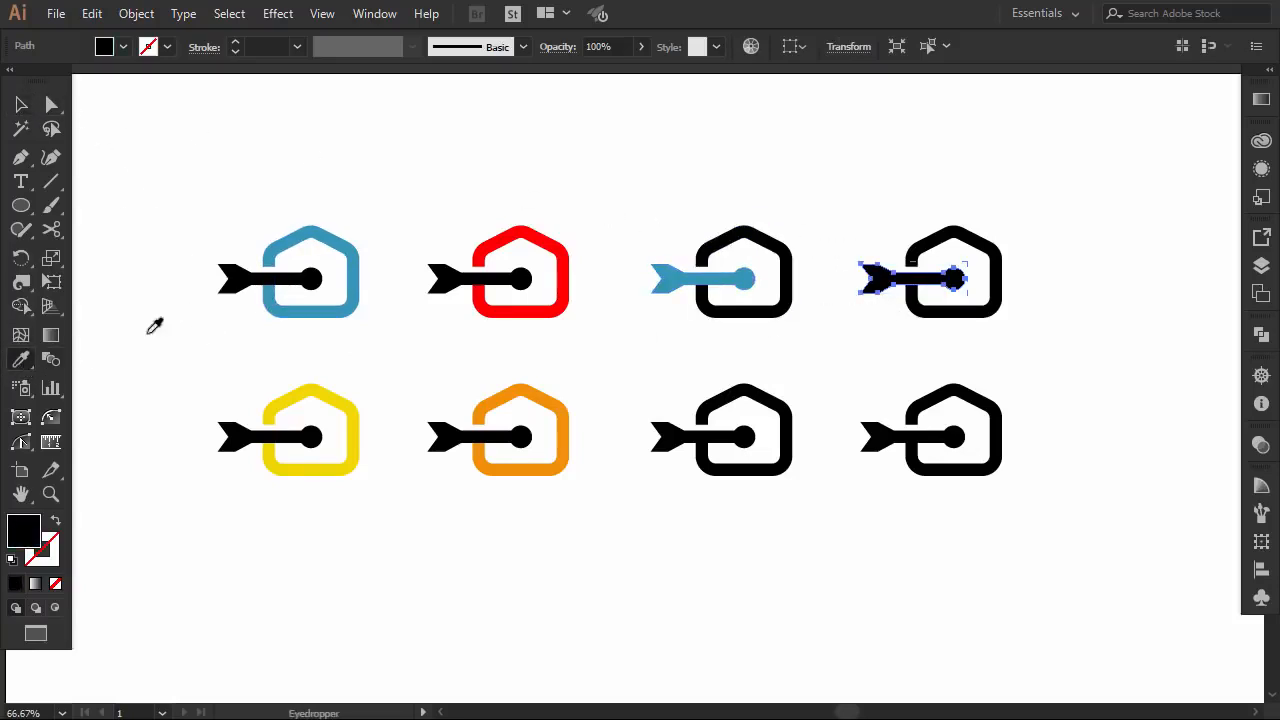
{"action": "left_click", "coordinate": [555, 245]}
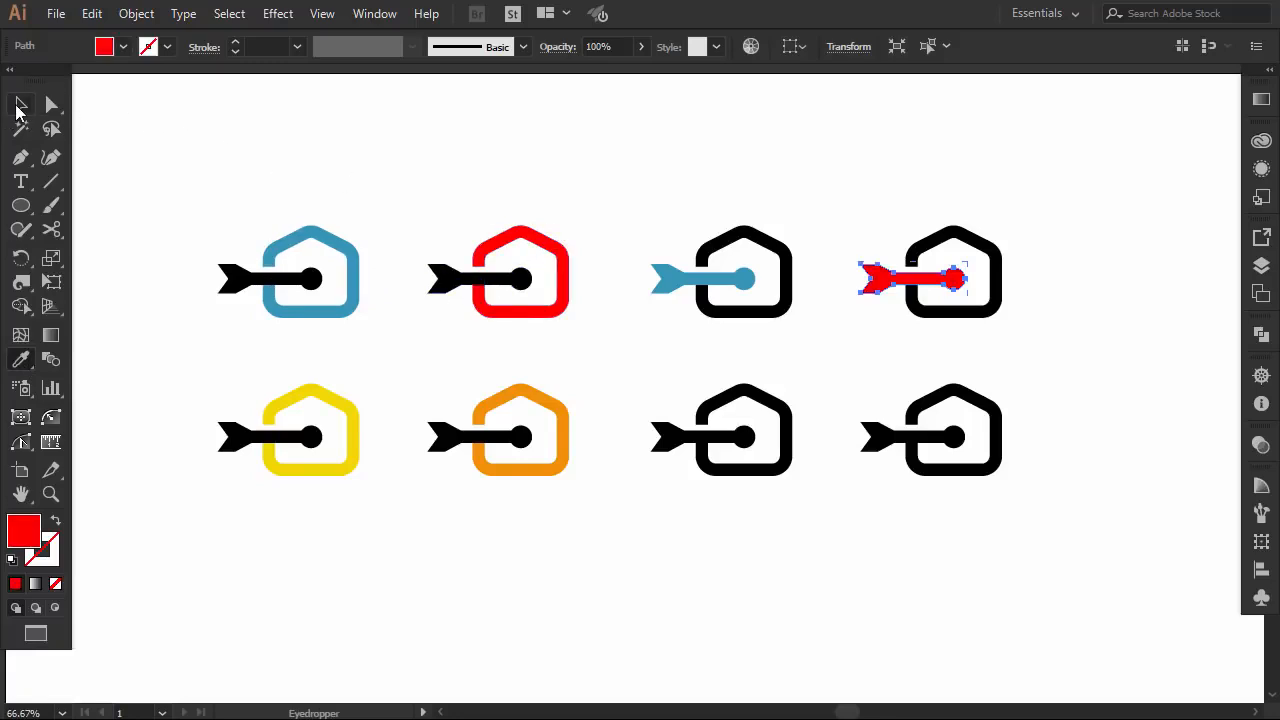
{"action": "left_click", "coordinate": [22, 106]}
{"action": "left_click", "coordinate": [577, 323]}
Color the arrow of the lower-right black logo orange, sampled from the orange house, keeping the arrow horizontal
{"action": "left_click_drag", "start_coordinate": [794, 386], "coordinate": [870, 462]}
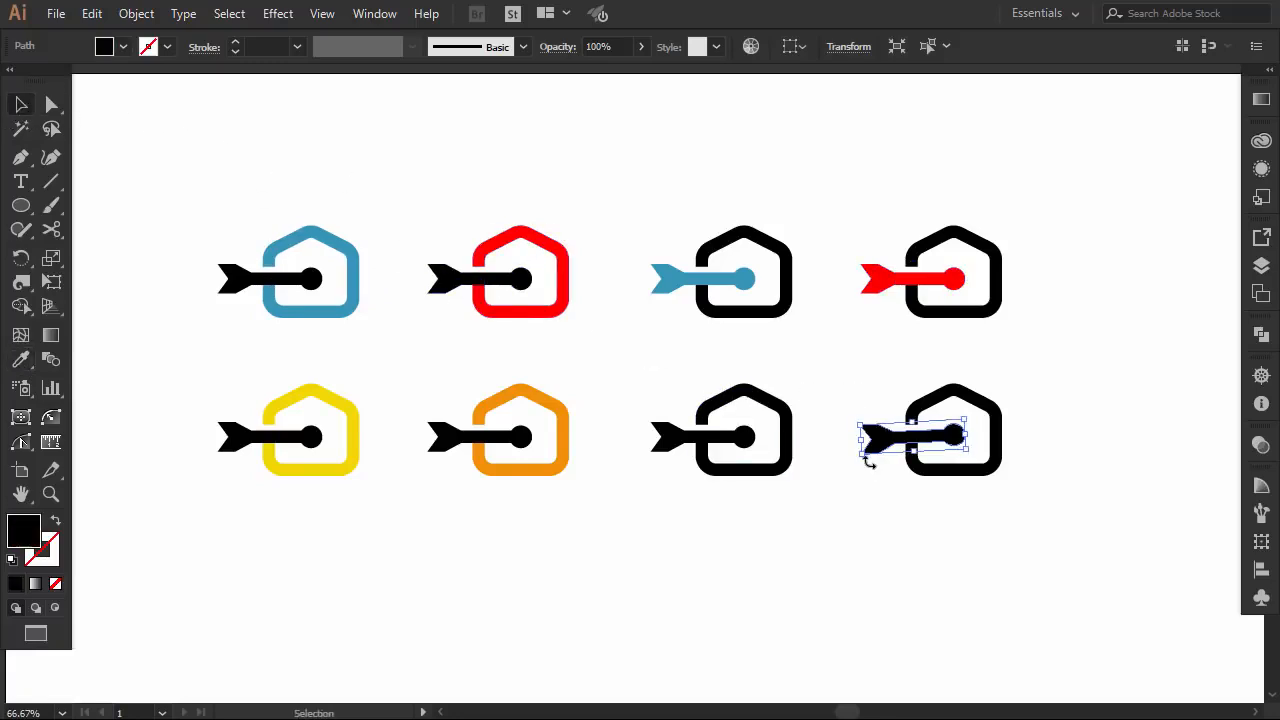
{"action": "left_click", "coordinate": [847, 510]}
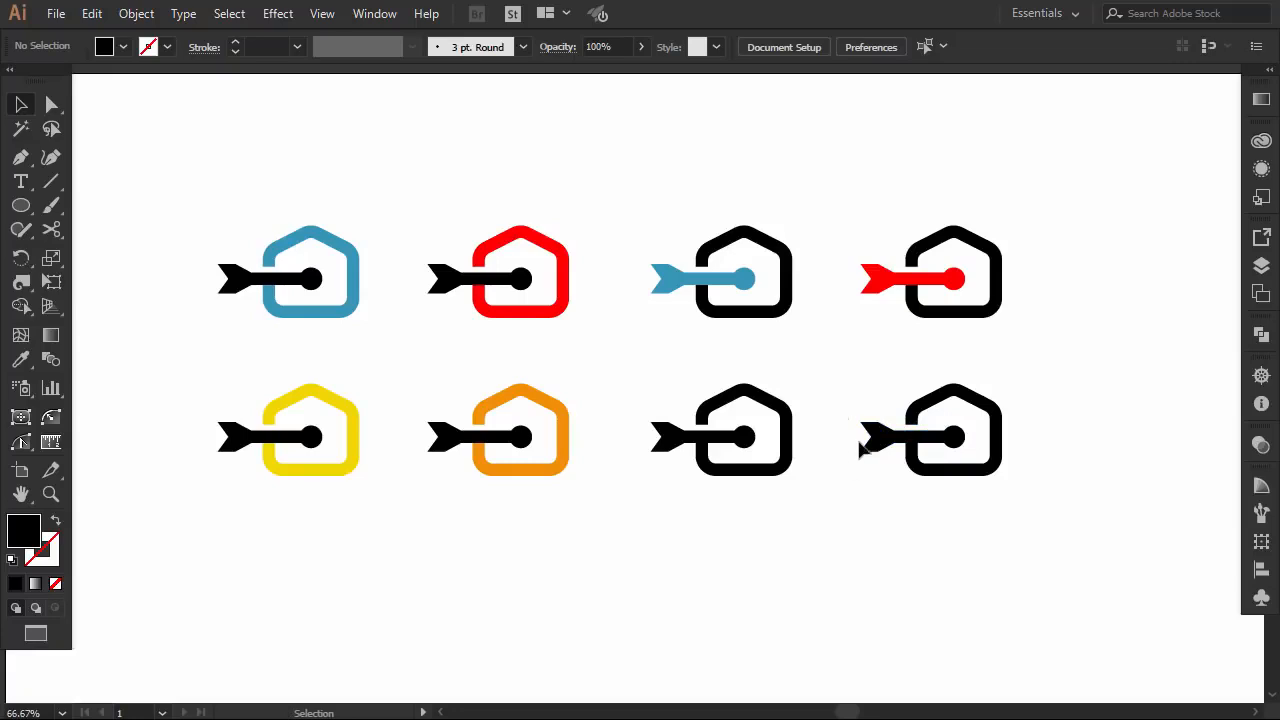
{"action": "left_click", "coordinate": [862, 442]}
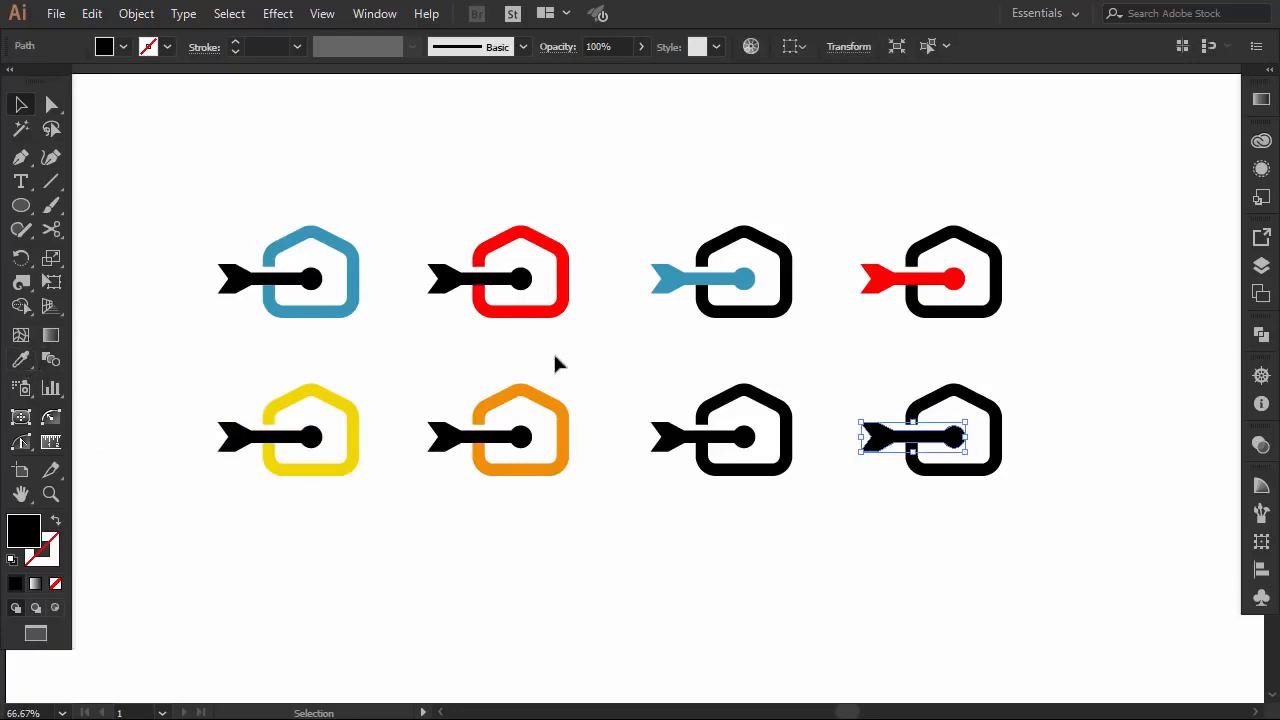
{"action": "left_click", "coordinate": [20, 360]}
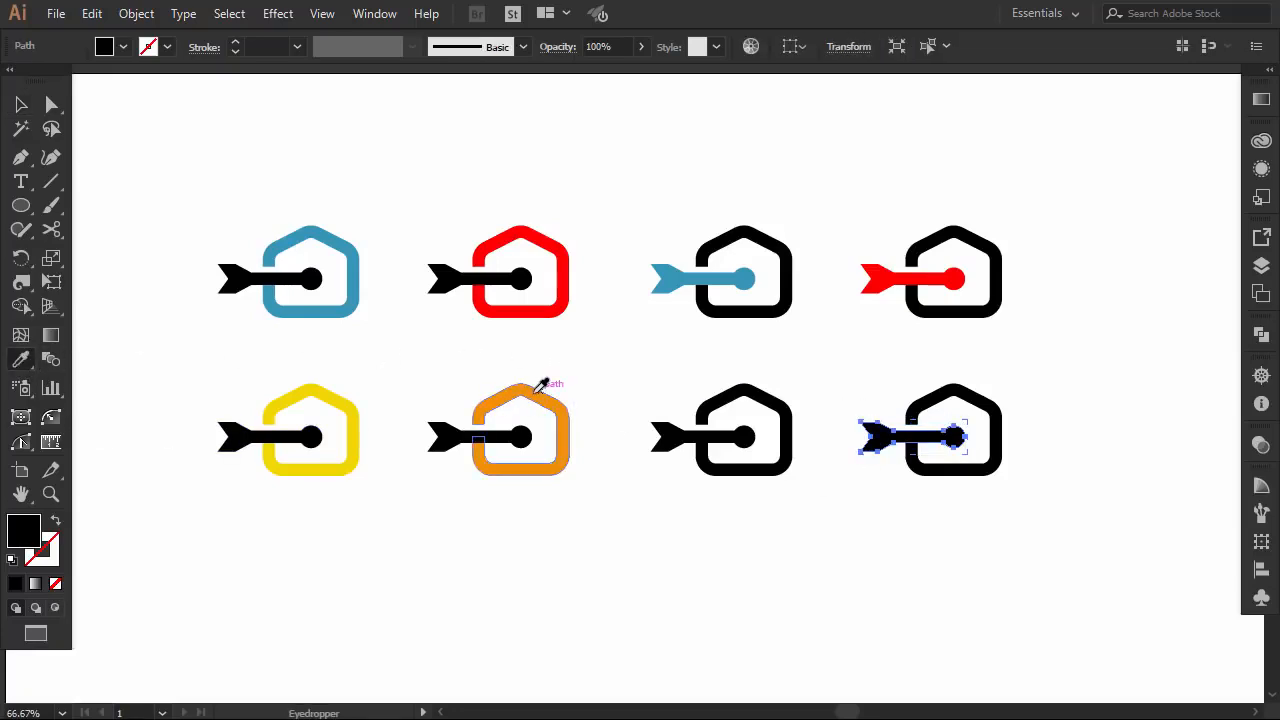
{"action": "left_click", "coordinate": [537, 389]}
{"action": "left_click", "coordinate": [20, 105]}
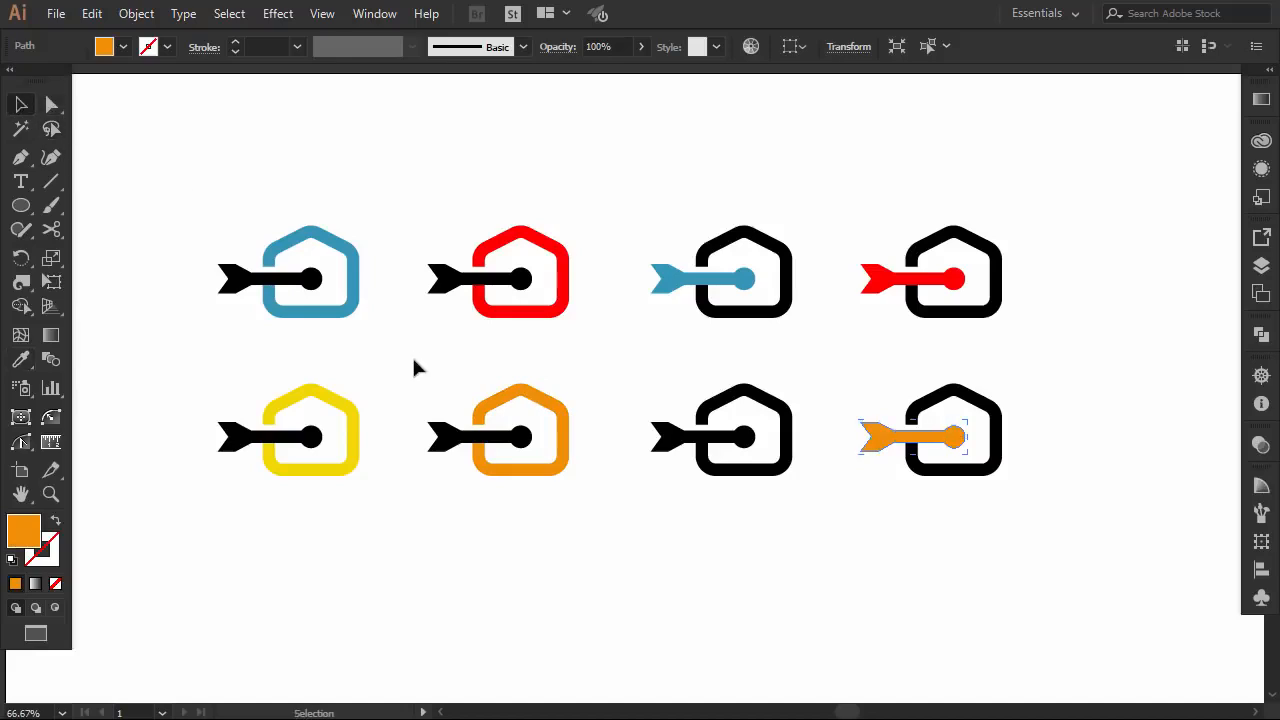
Color the arrow of the remaining all-black logo yellow, sampled from the yellow house
{"action": "left_click", "coordinate": [668, 444]}
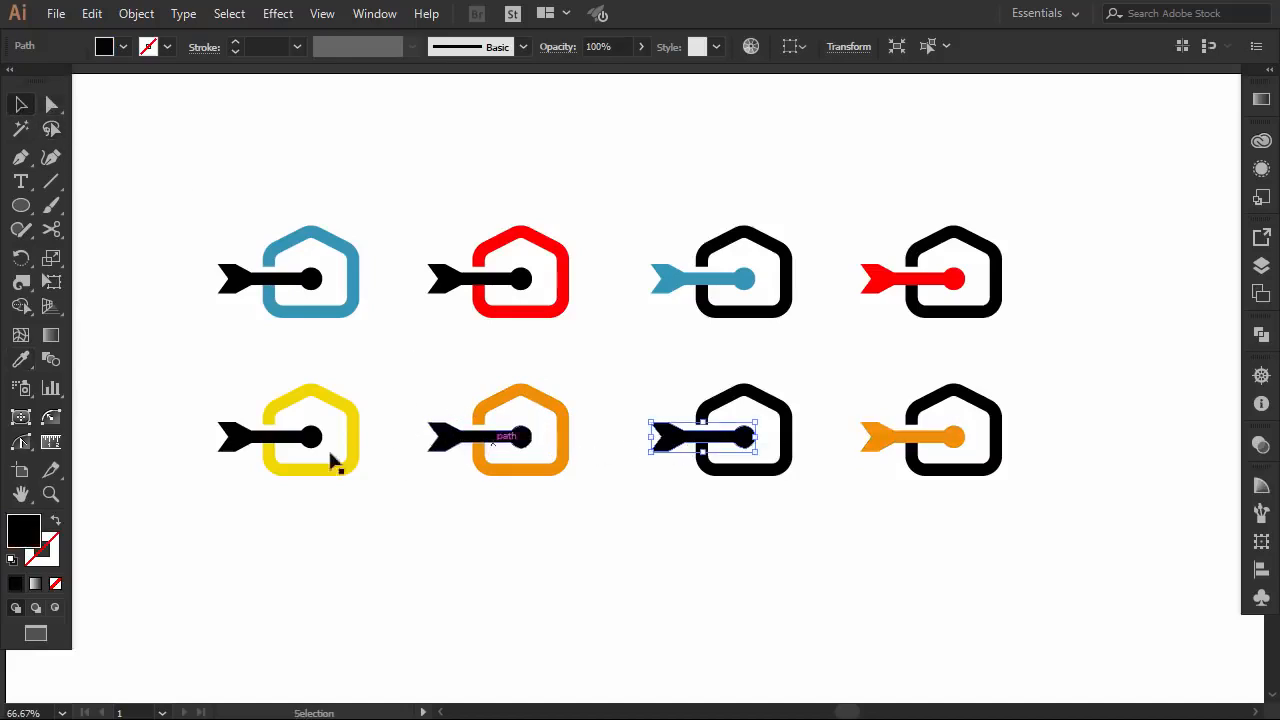
{"action": "left_click", "coordinate": [23, 360]}
{"action": "left_click", "coordinate": [280, 397]}
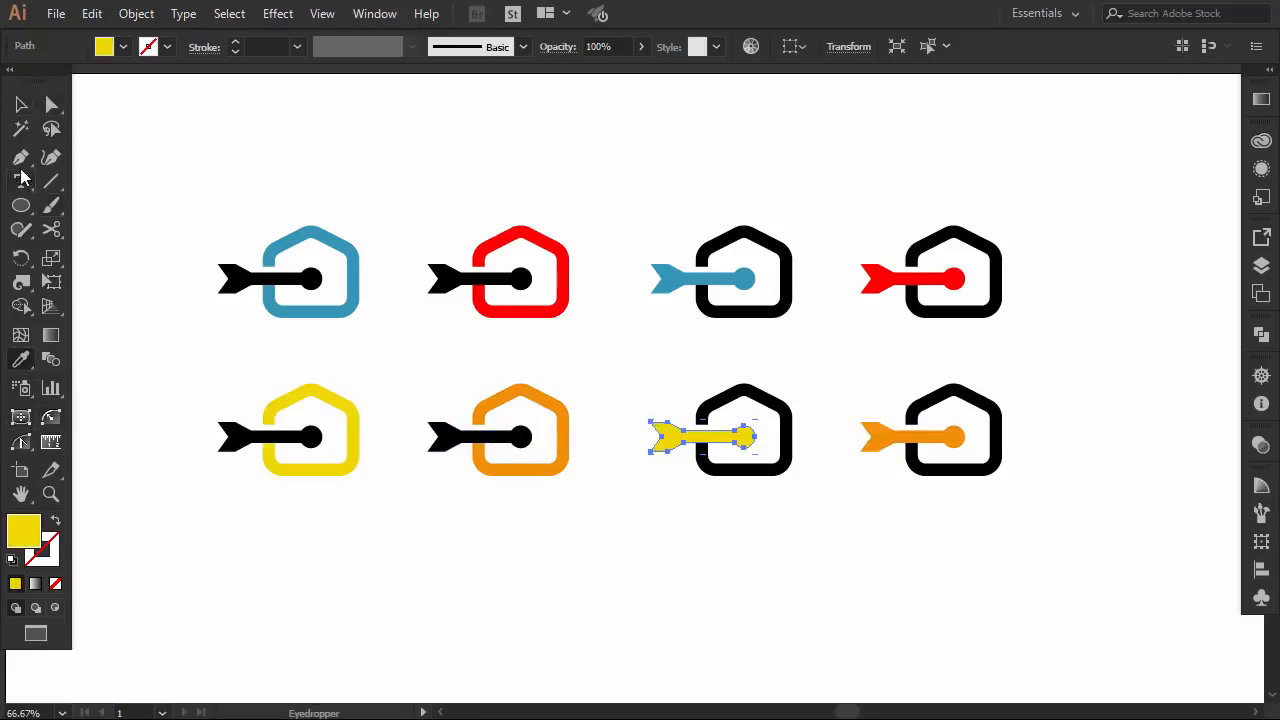
{"action": "left_click", "coordinate": [20, 105]}
{"action": "left_click", "coordinate": [163, 133]}
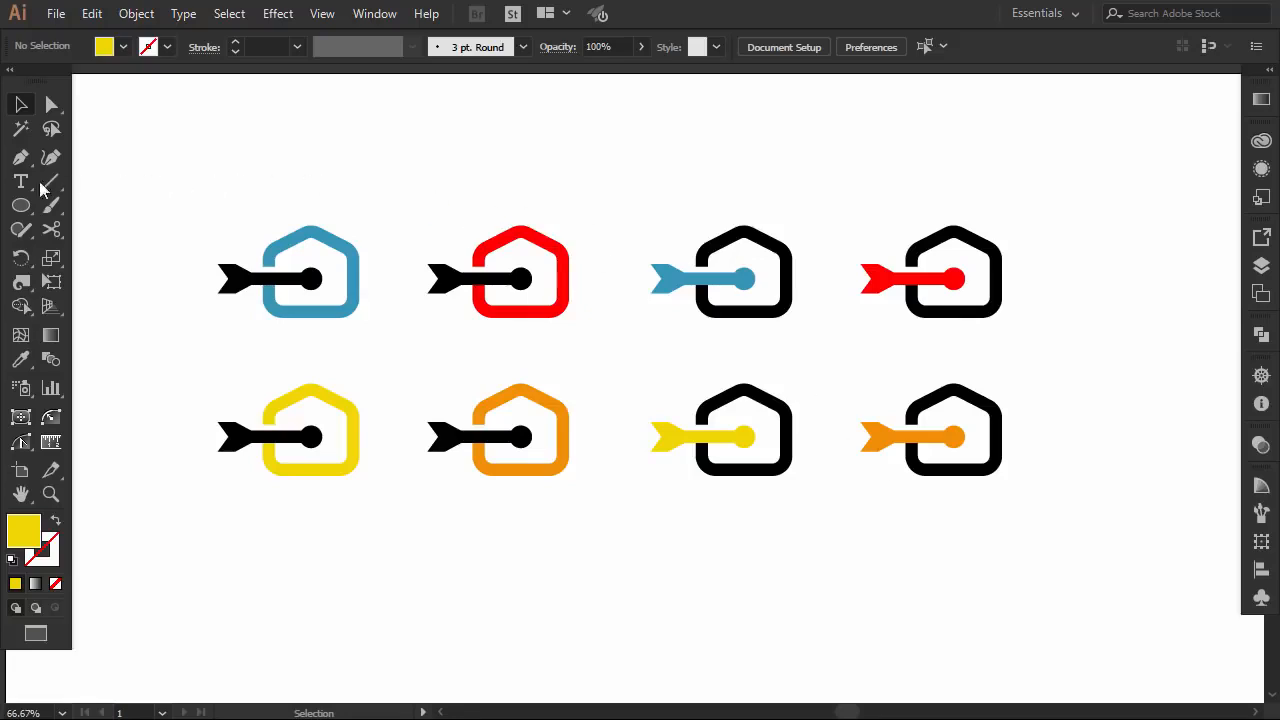
Frame the red-house logo in the upper row with a rectangle that has no fill and a 1 pt black stroke
{"action": "left_click_drag", "start_coordinate": [20, 205], "coordinate": [100, 207]}
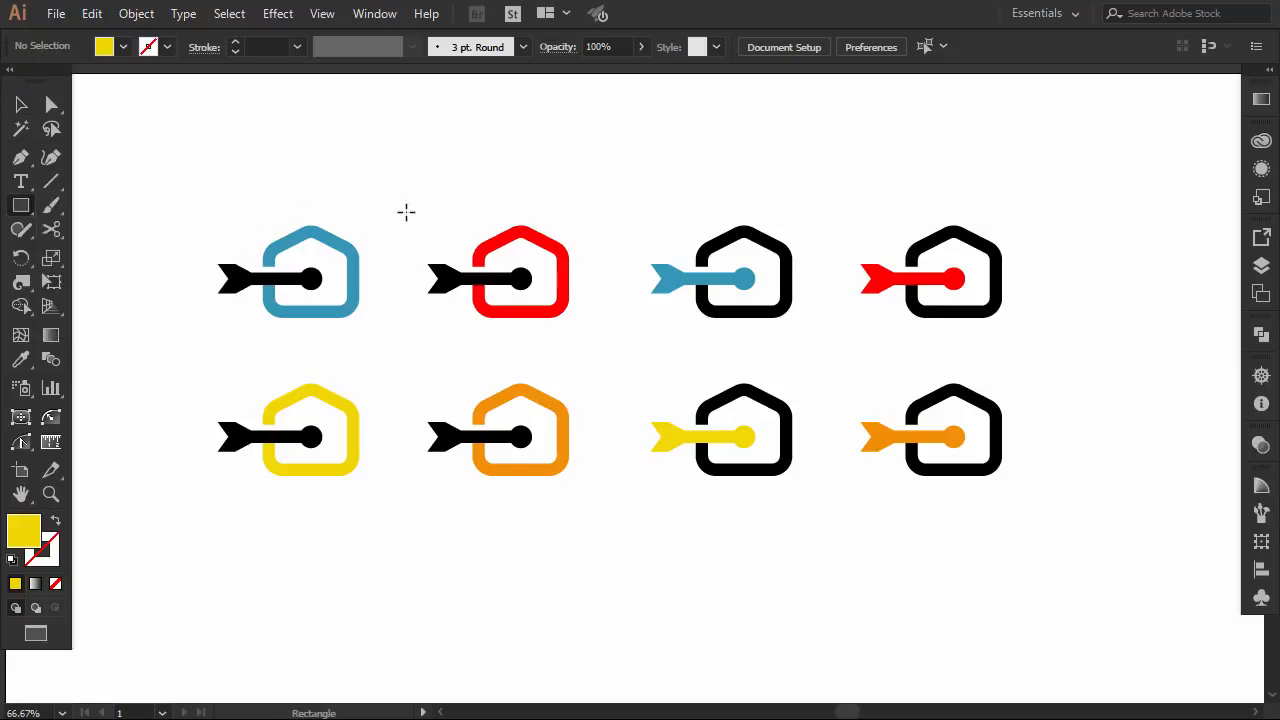
{"action": "left_click_drag", "start_coordinate": [406, 211], "coordinate": [602, 337]}
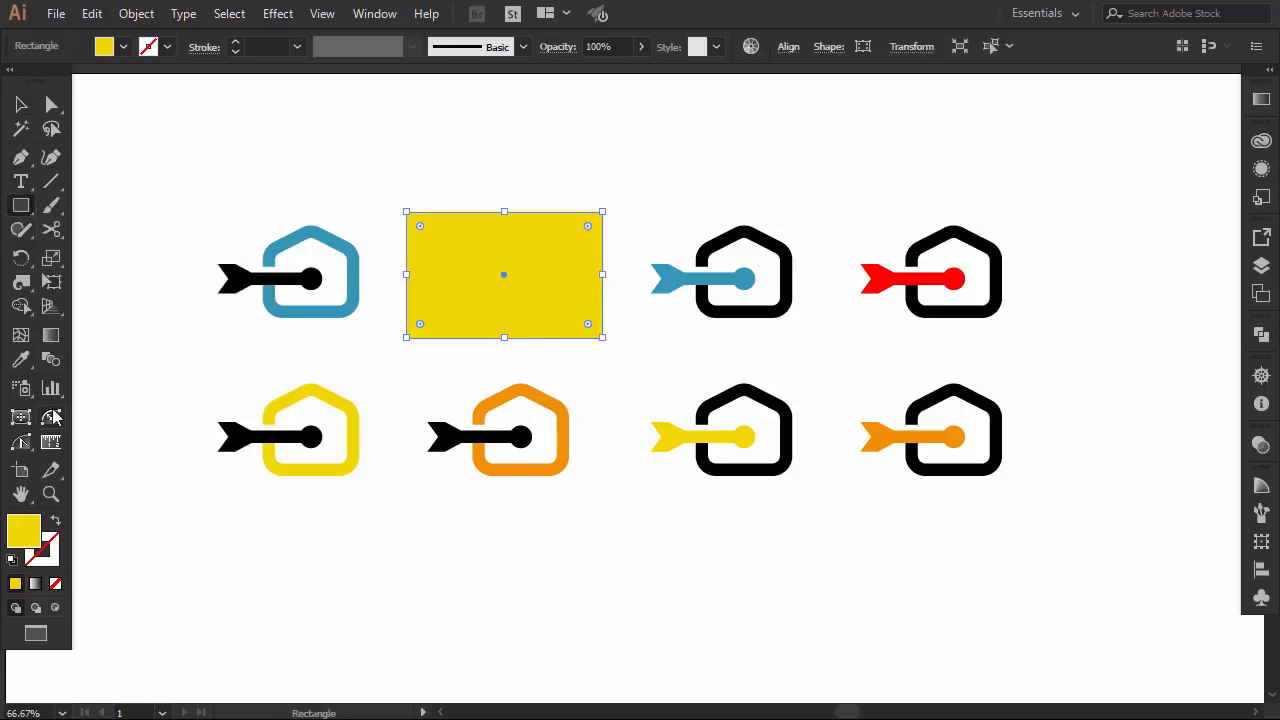
{"action": "left_click", "coordinate": [22, 360]}
{"action": "left_click", "coordinate": [264, 278]}
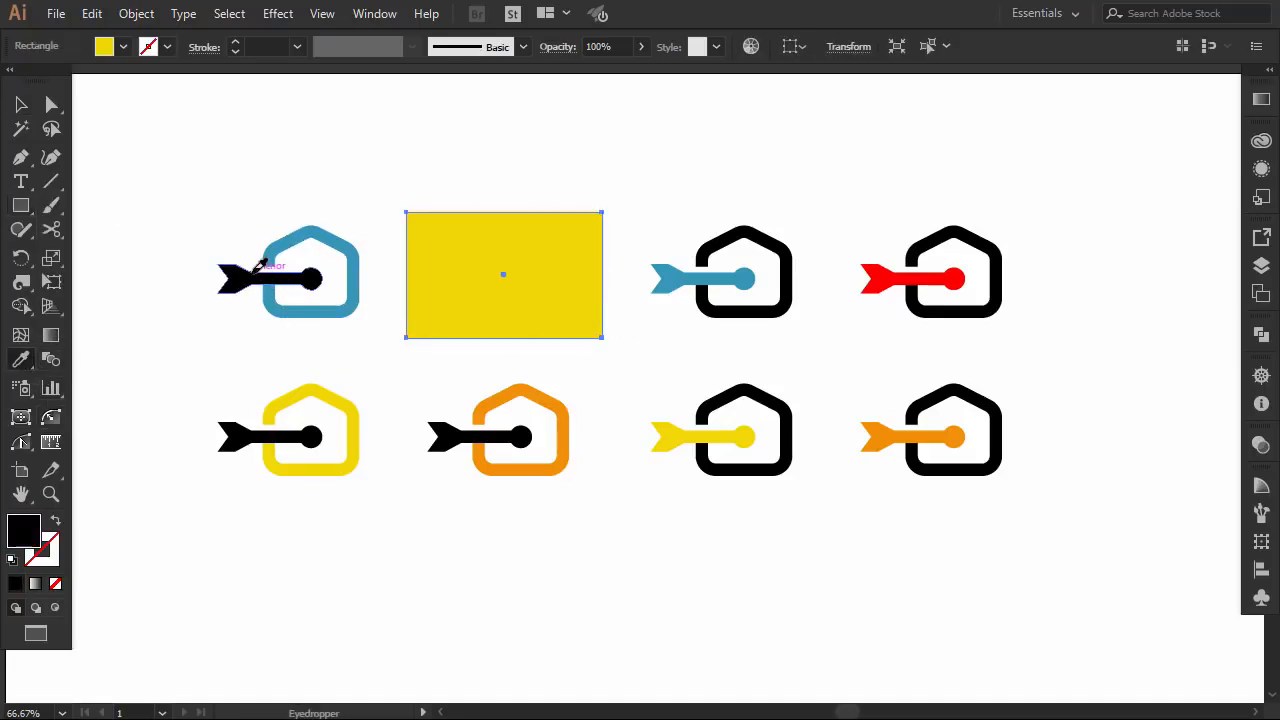
{"action": "left_click", "coordinate": [55, 522]}
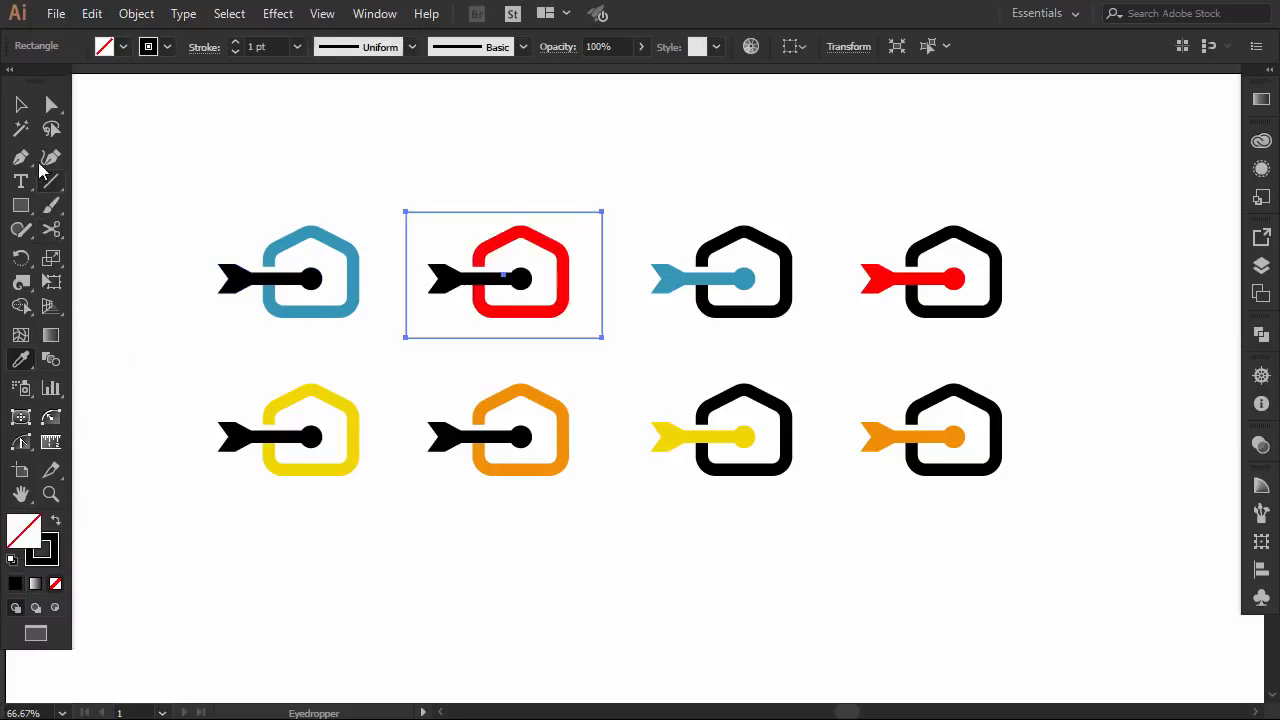
{"action": "left_click", "coordinate": [21, 105]}
{"action": "left_click_drag", "start_coordinate": [409, 276], "coordinate": [421, 276]}
{"action": "left_click", "coordinate": [578, 173]}
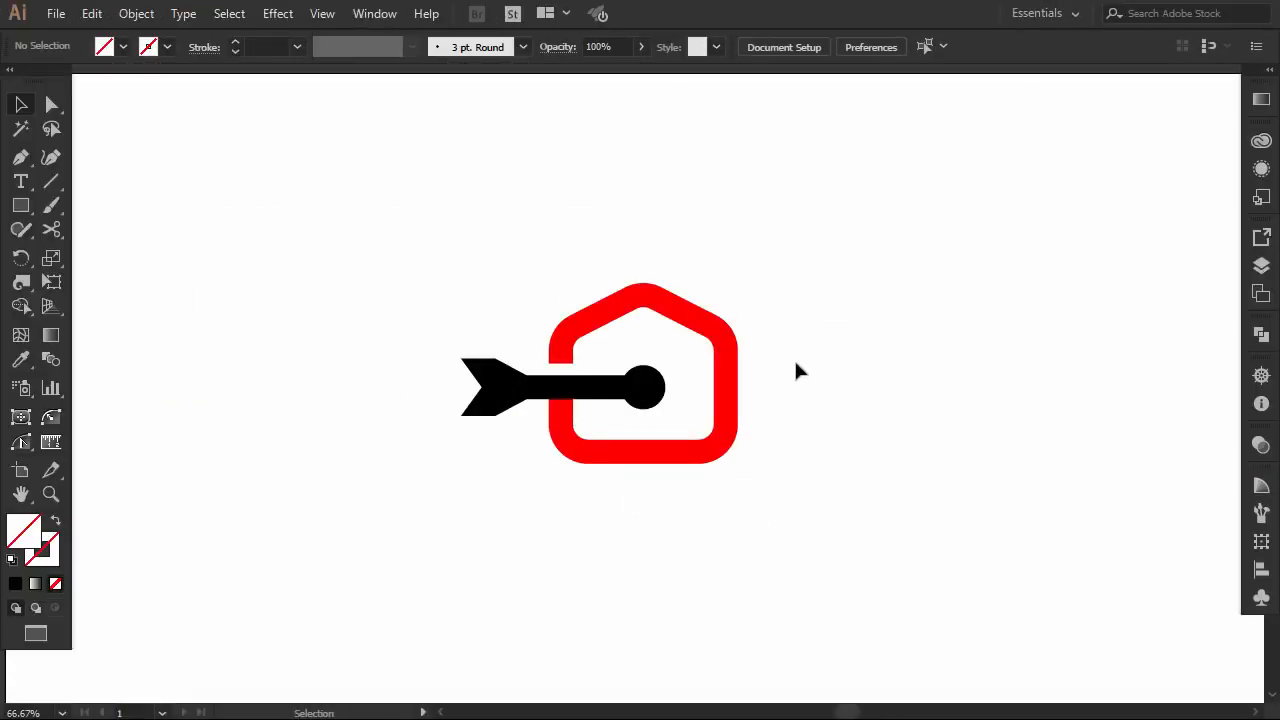
Scale down the whole red-house logo and move it left, leaving room for text beside it
{"action": "left_click_drag", "start_coordinate": [714, 313], "coordinate": [446, 437]}
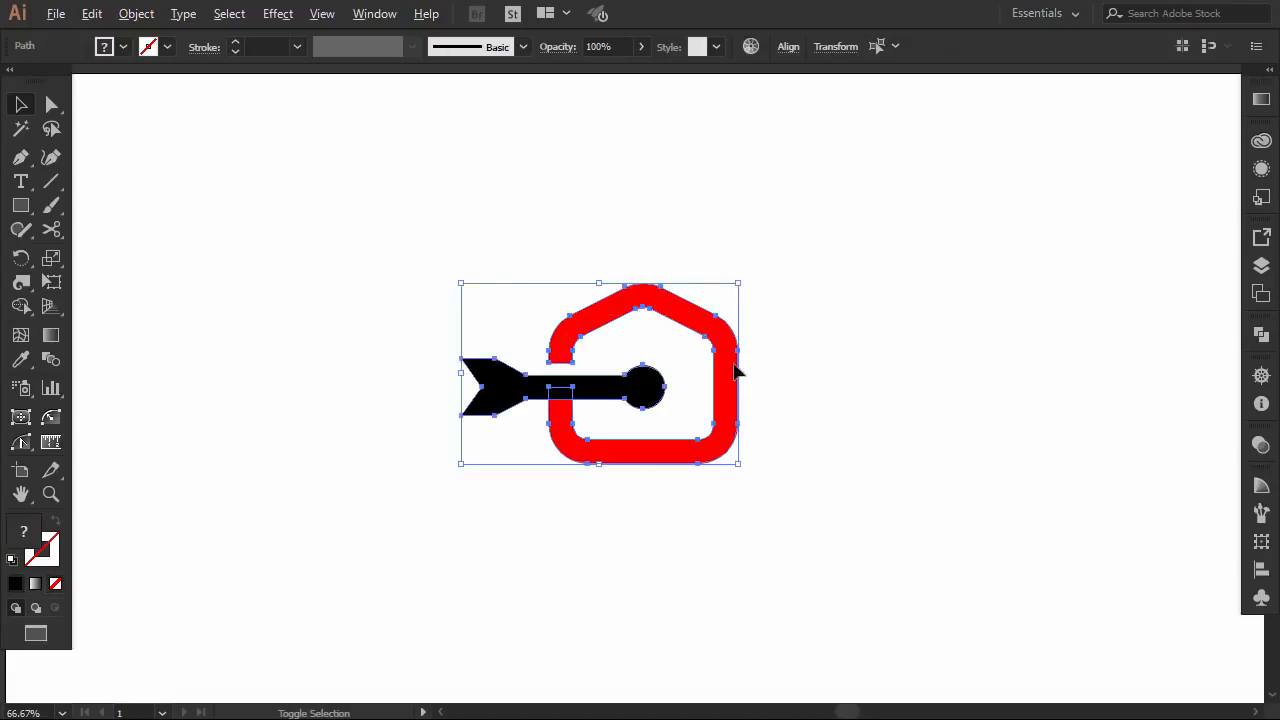
{"action": "left_click_drag", "start_coordinate": [738, 284], "coordinate": [431, 337]}
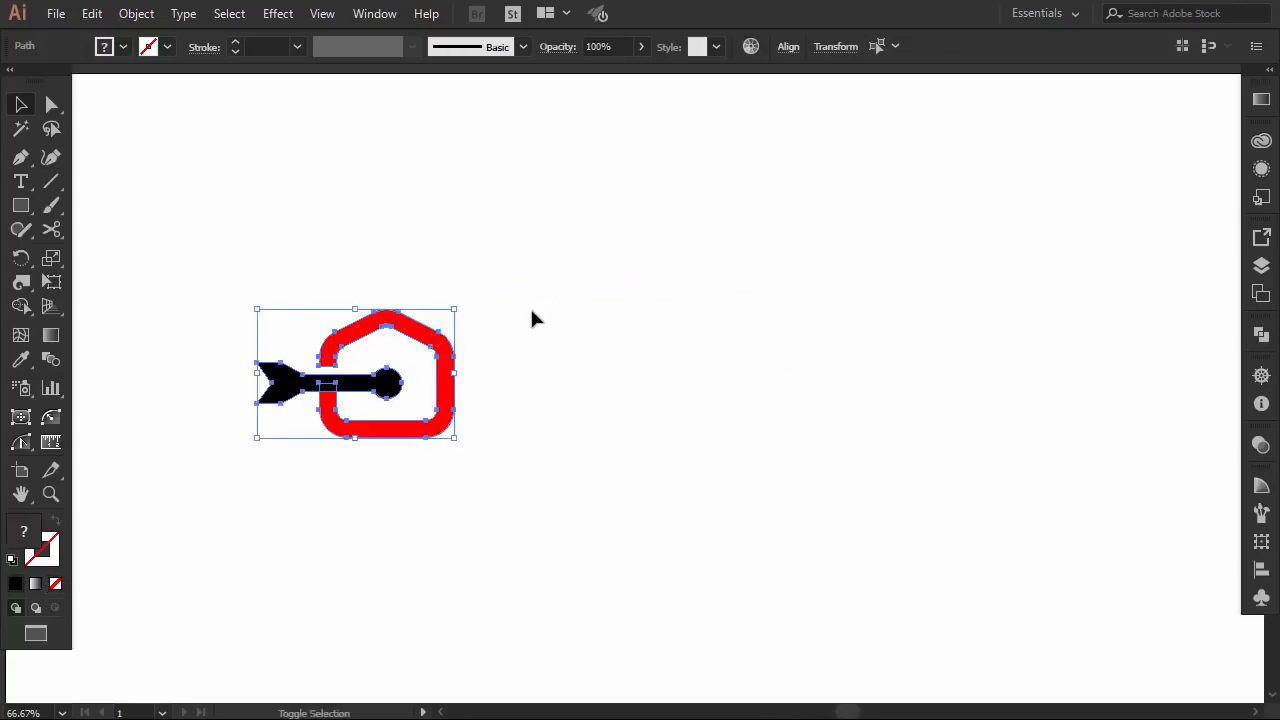
{"action": "left_click", "coordinate": [258, 262]}
Add the text "Hometarget" beside the red-house logo
{"action": "left_click", "coordinate": [28, 183]}
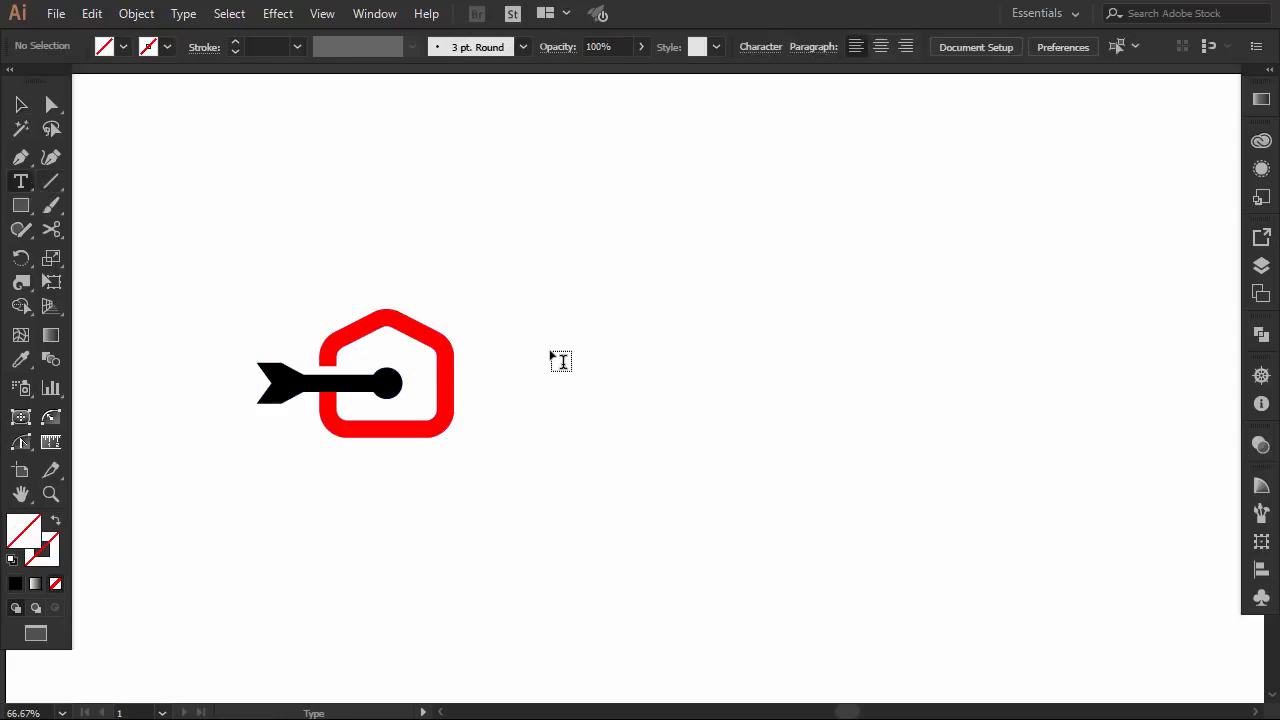
{"action": "left_click", "coordinate": [564, 352]}
{"action": "type", "text": "أ"}
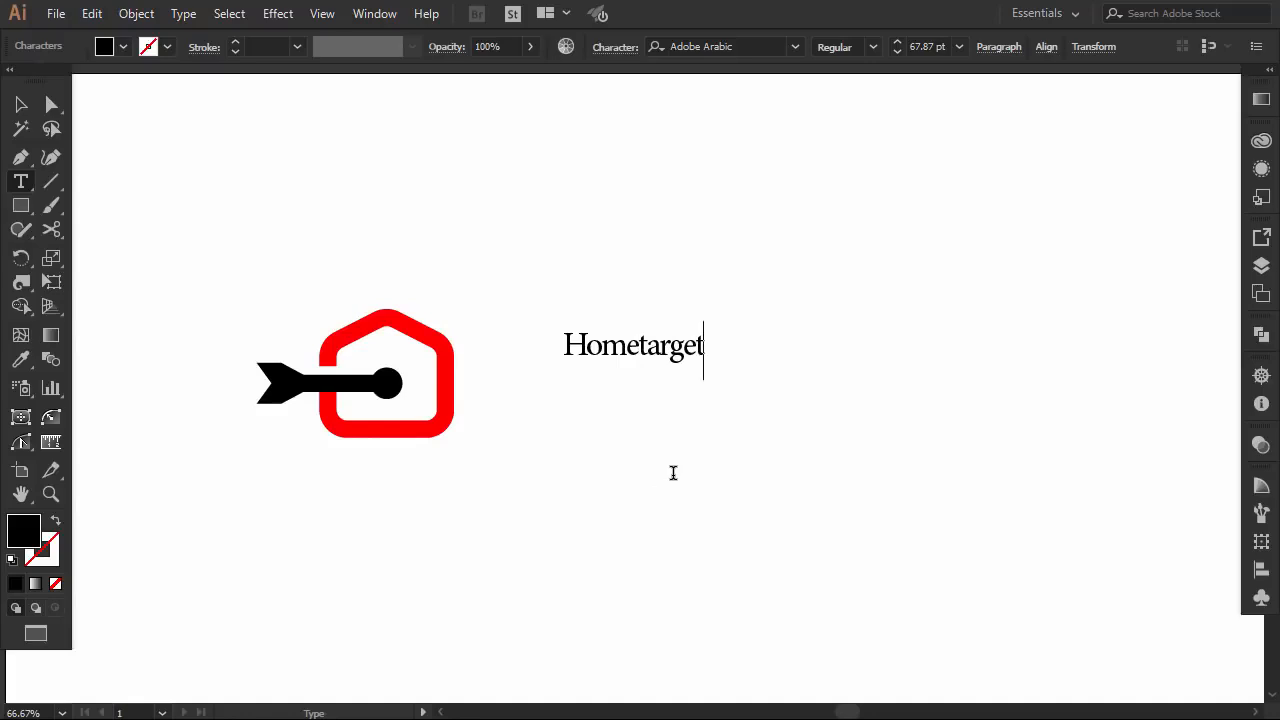
Change the font of the "Hometarget" text to Gotham Bold
{"action": "double_click", "coordinate": [669, 345]}
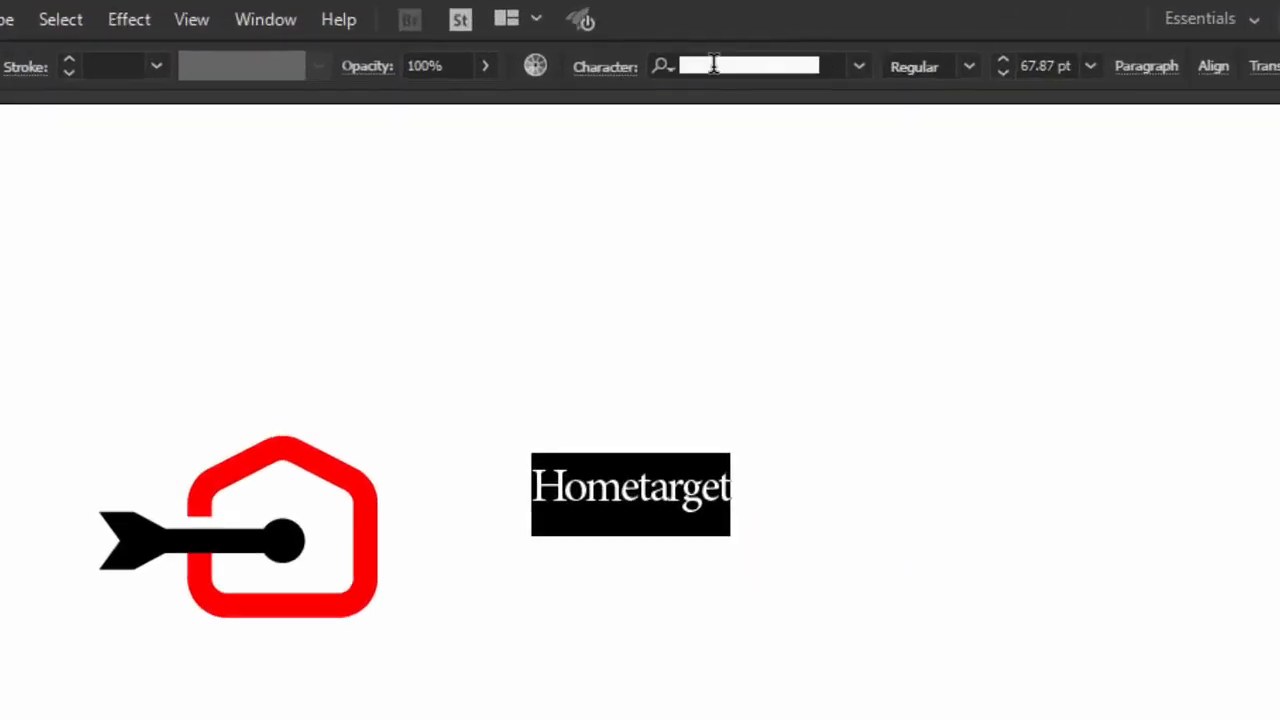
{"action": "left_click", "coordinate": [690, 46]}
{"action": "type", "text": "got"}
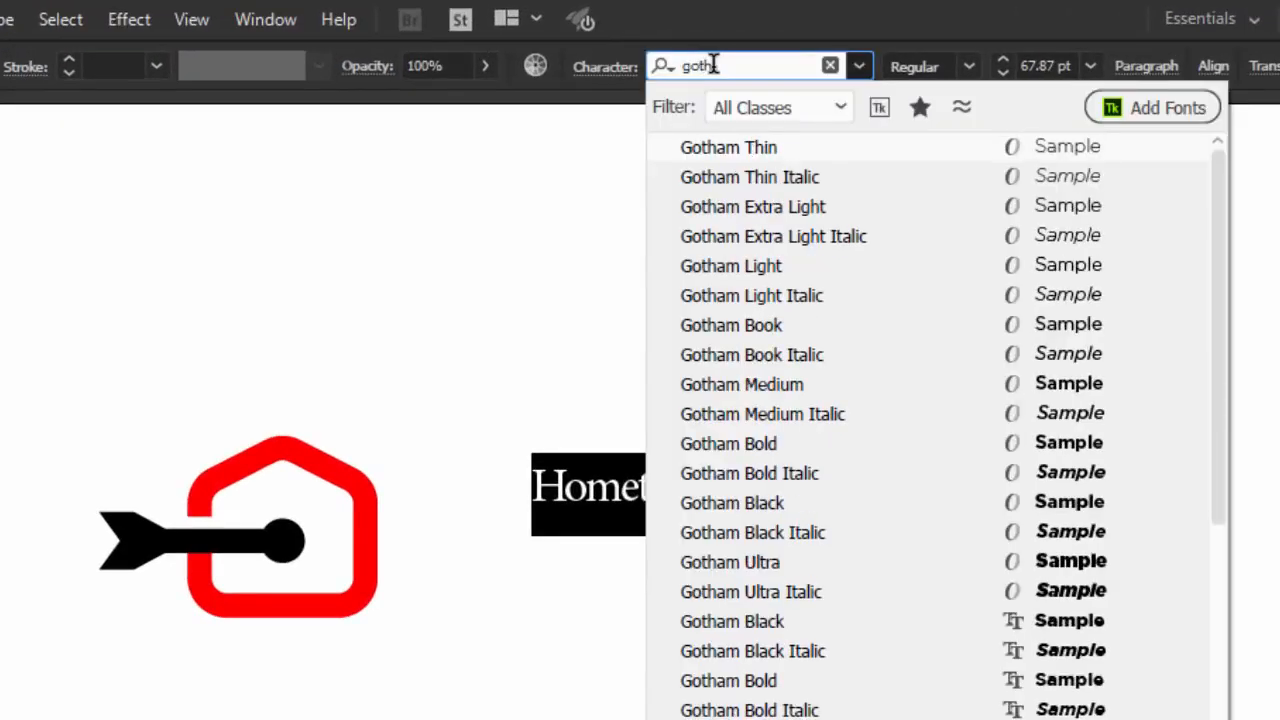
{"action": "type", "text": "h"}
{"action": "left_click", "coordinate": [811, 443]}
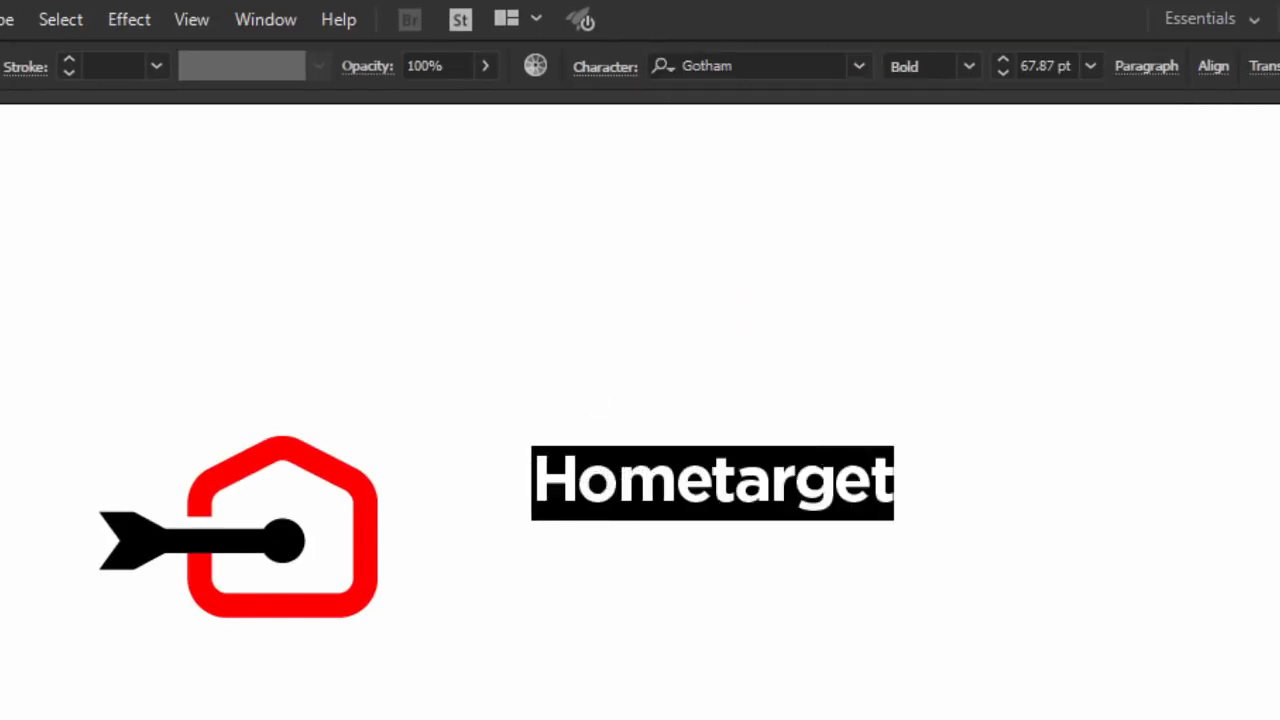
{"action": "key", "text": "Escape"}
Enlarge the "Hometarget" text to about 98 pt and center it vertically beside the logo
{"action": "left_click_drag", "start_coordinate": [716, 455], "coordinate": [648, 518]}
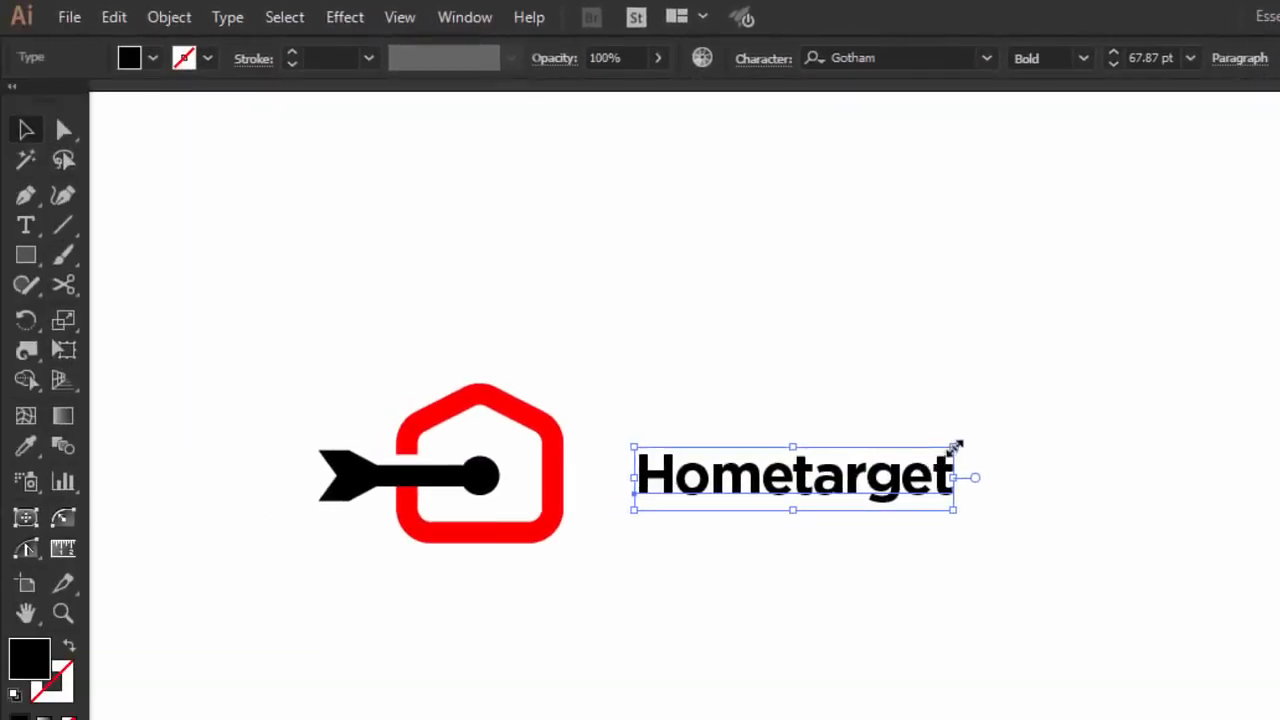
{"action": "left_click_drag", "start_coordinate": [955, 445], "coordinate": [1094, 417]}
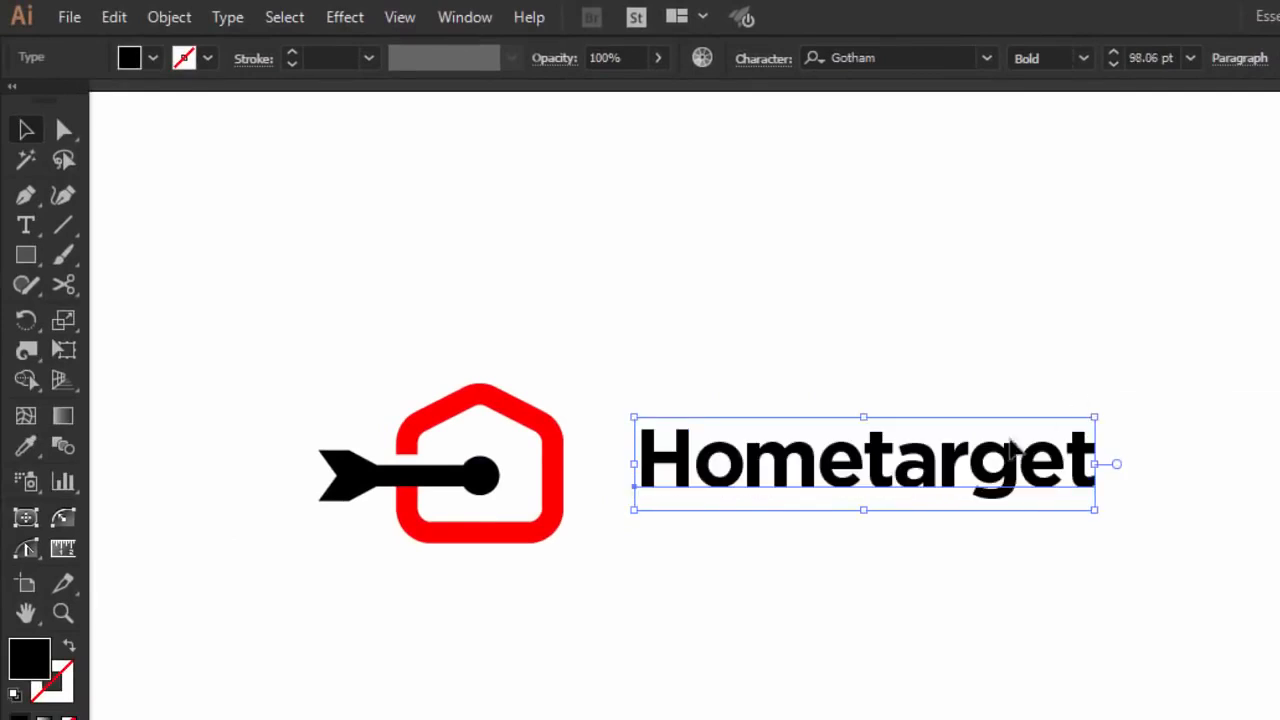
{"action": "left_click_drag", "start_coordinate": [977, 462], "coordinate": [958, 482]}
{"action": "left_click", "coordinate": [903, 486]}
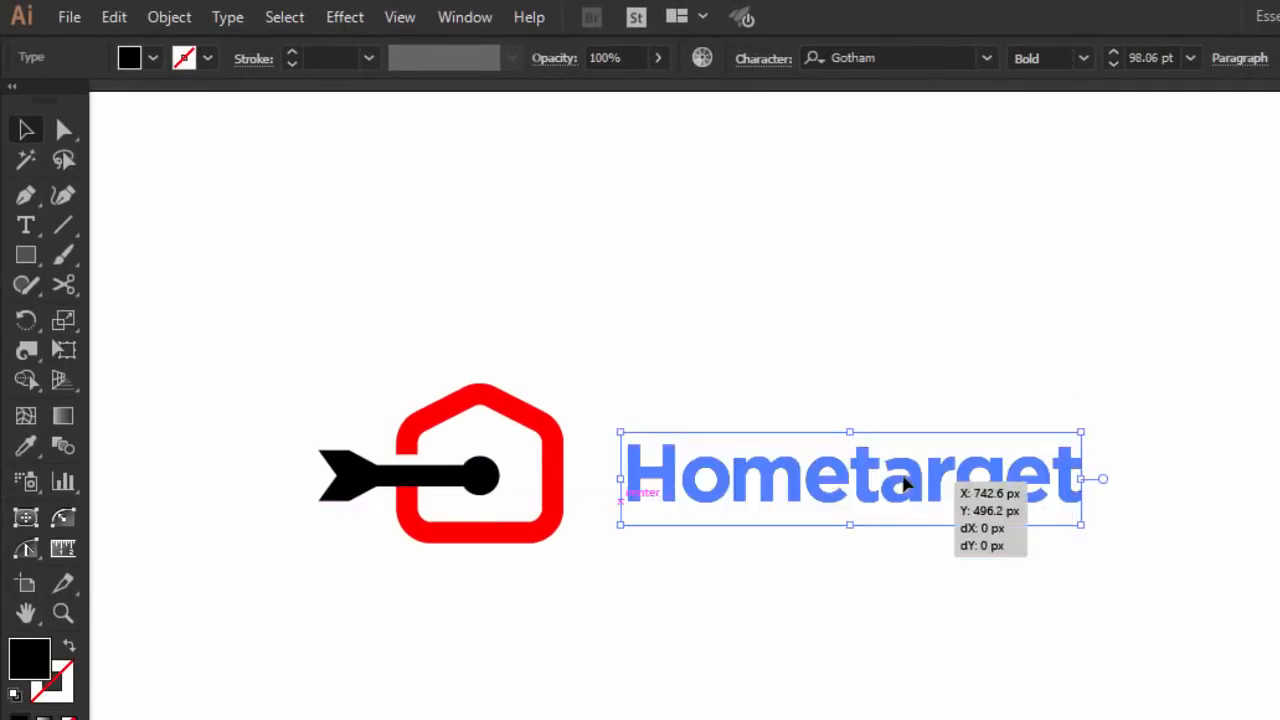
Set the "target" part of the wordmark to the Light weight, keeping "Home" in Bold
{"action": "left_click", "coordinate": [26, 232]}
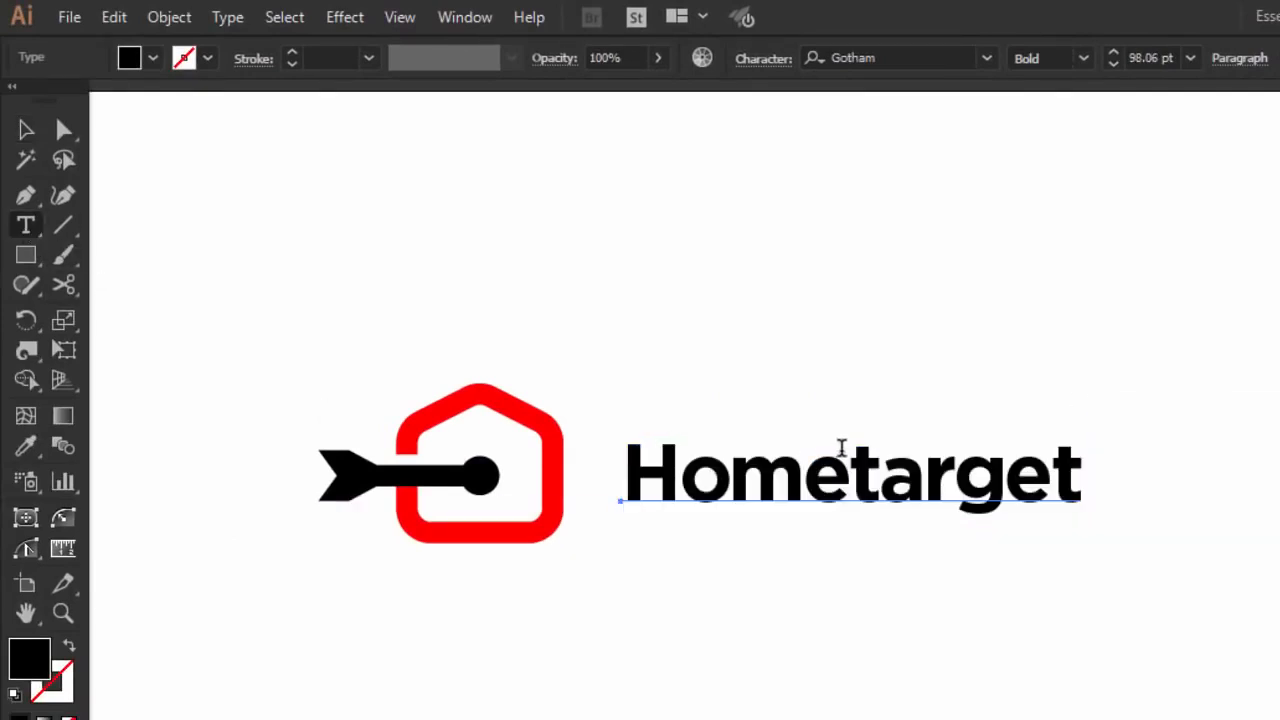
{"action": "left_click_drag", "start_coordinate": [855, 451], "coordinate": [1163, 481]}
{"action": "left_click", "coordinate": [1083, 58]}
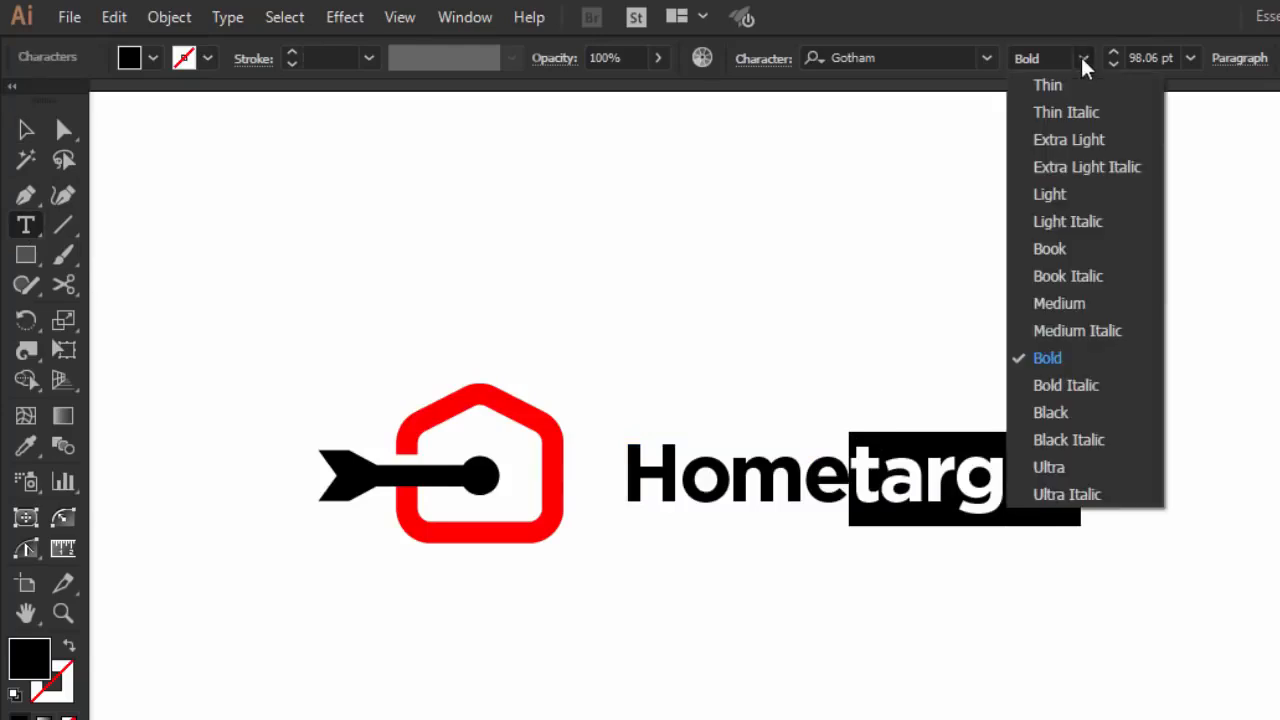
{"action": "left_click", "coordinate": [1062, 195]}
{"action": "left_click", "coordinate": [27, 131]}
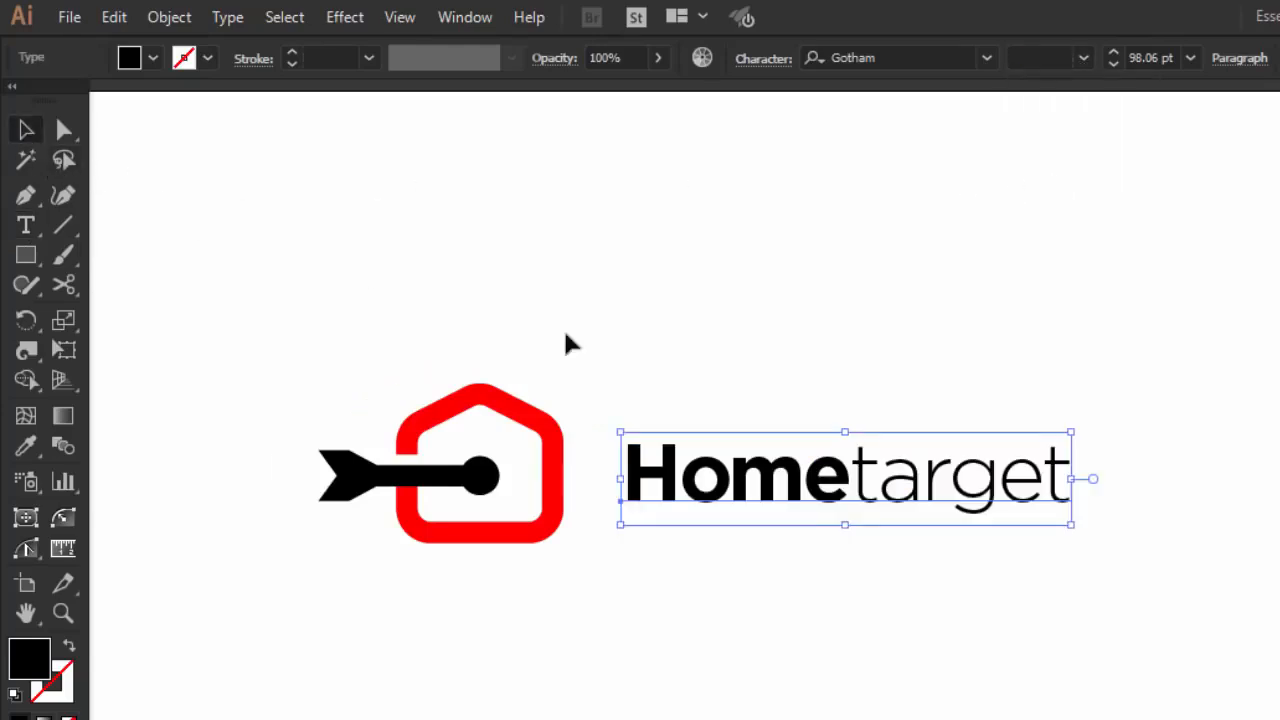
Move the "Hometarget" text slightly closer to the house icon
{"action": "left_click", "coordinate": [857, 429]}
{"action": "mouse_move", "coordinate": [863, 500]}
{"action": "left_mouse_down"}
{"action": "mouse_move", "coordinate": [857, 489]}
{"action": "mouse_move", "coordinate": [857, 500]}
{"action": "left_mouse_up"}
{"action": "left_click", "coordinate": [840, 537]}
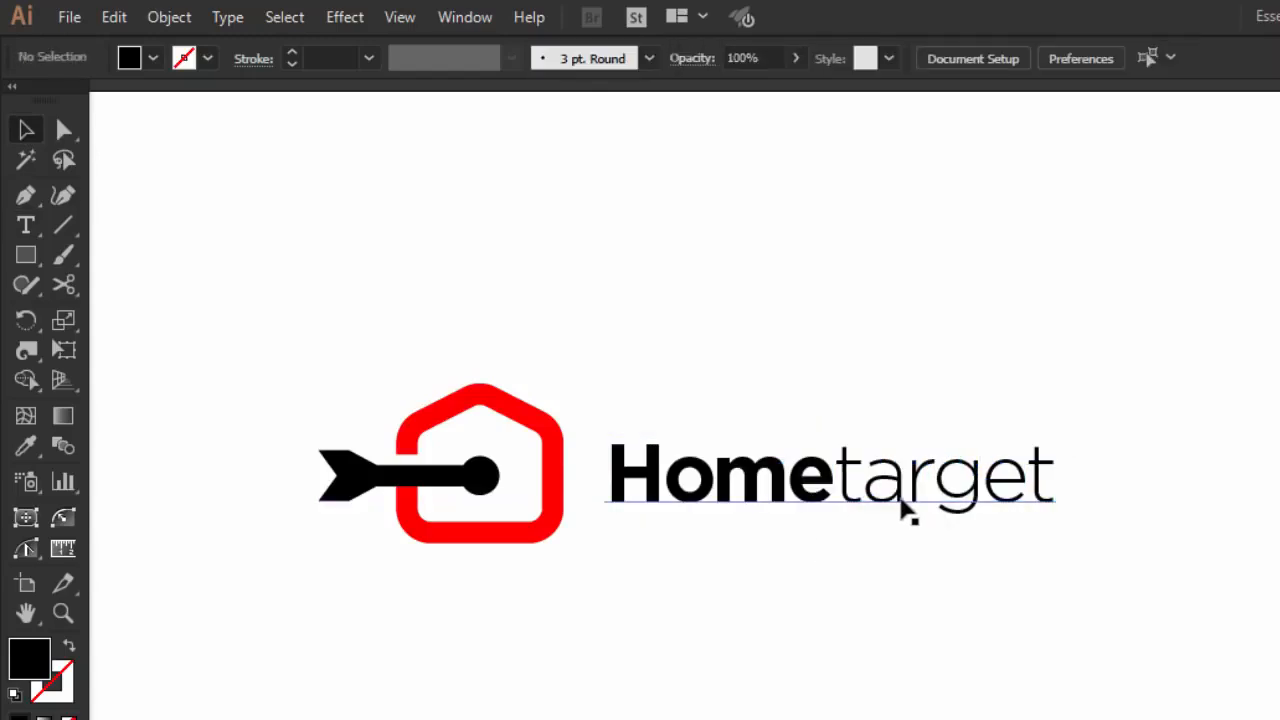
{"action": "left_click", "coordinate": [882, 487]}
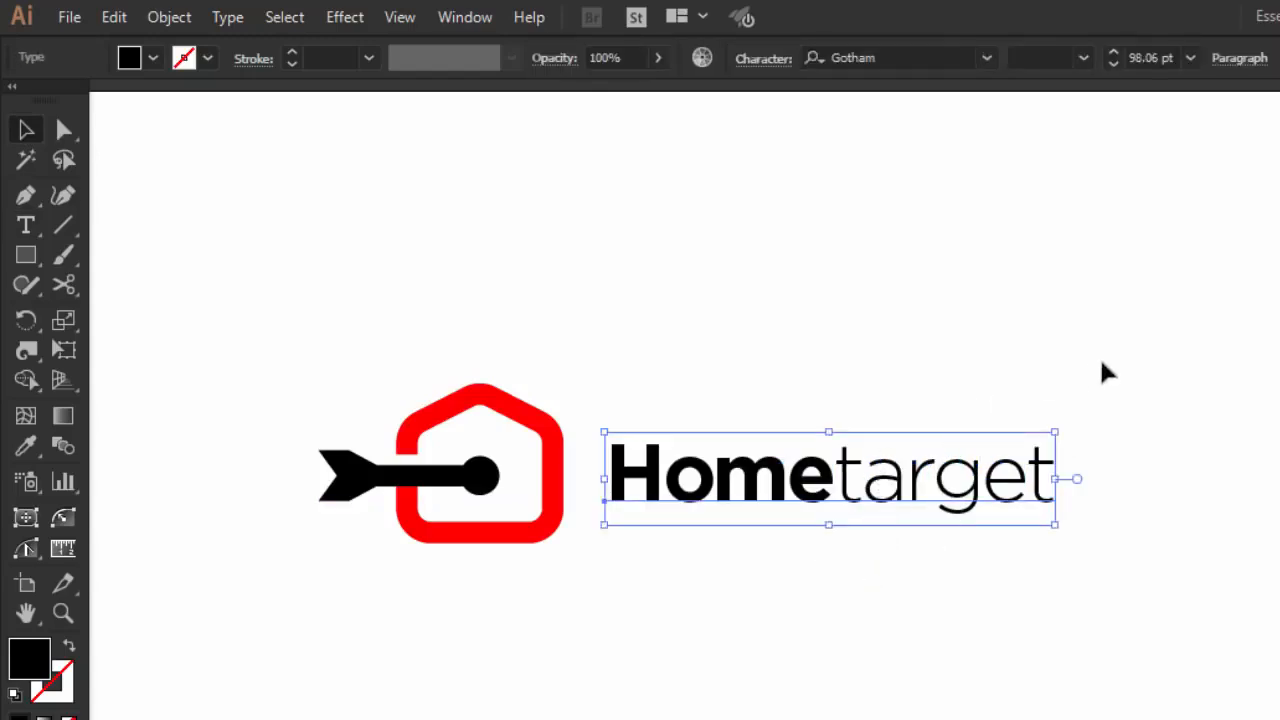
Scale the icon and wordmark down together to a text size of about 57.6 pt and move them to the artboard's upper-left area
{"action": "left_click_drag", "start_coordinate": [1100, 364], "coordinate": [290, 610]}
{"action": "left_click_drag", "start_coordinate": [1058, 465], "coordinate": [750, 462]}
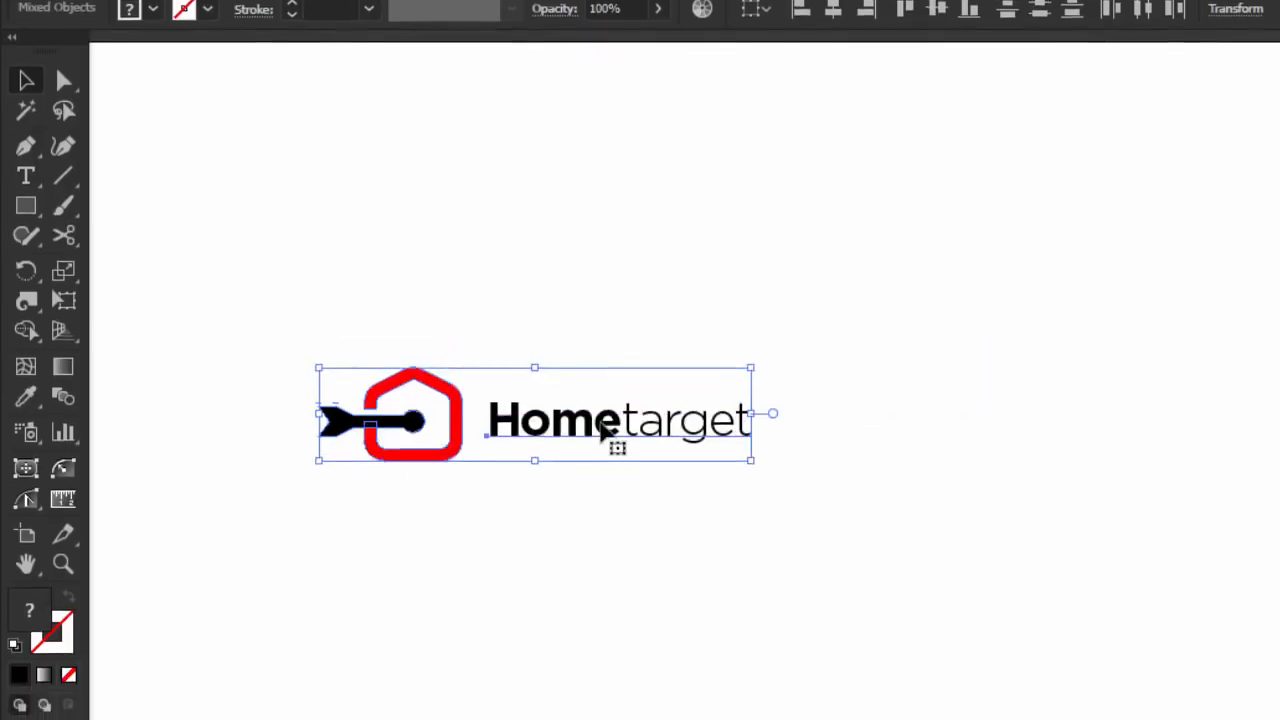
{"action": "left_click_drag", "start_coordinate": [600, 444], "coordinate": [538, 247]}
{"action": "left_click", "coordinate": [538, 279]}
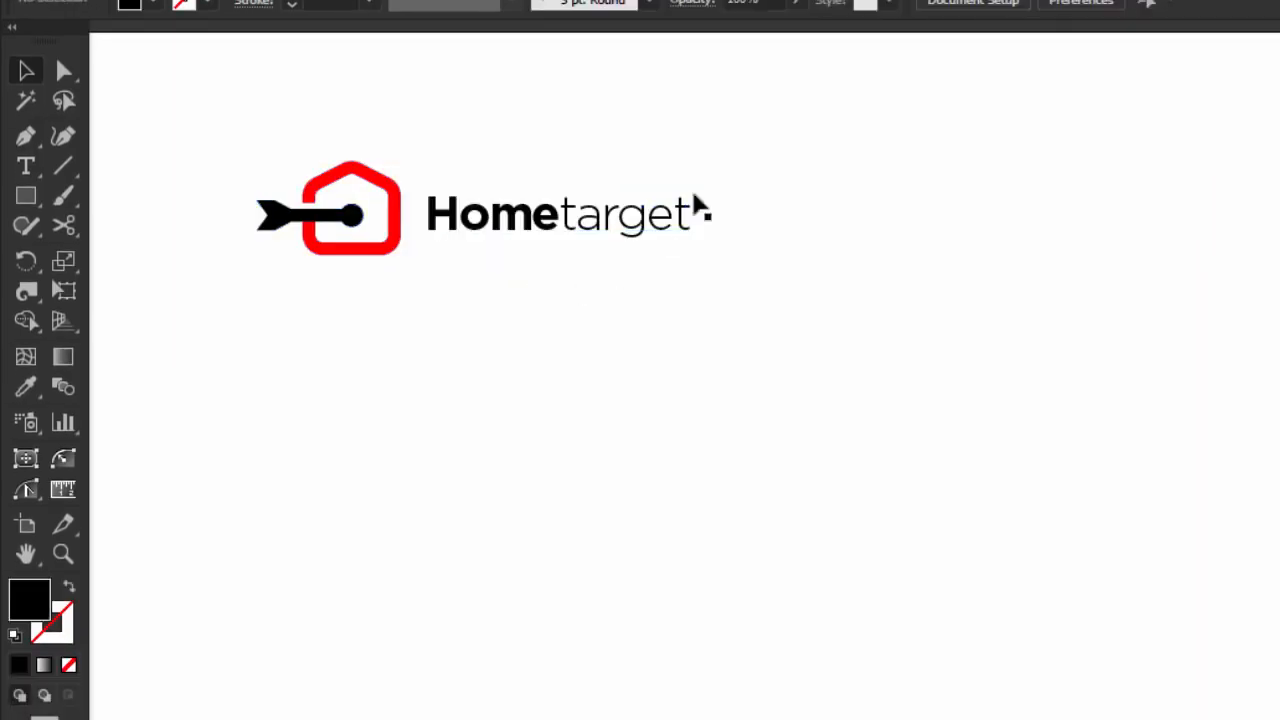
Duplicate the Gotham logo with its wordmark directly below the original
{"action": "left_click_drag", "start_coordinate": [754, 117], "coordinate": [196, 270]}
{"action": "left_click_drag", "start_coordinate": [442, 224], "coordinate": [440, 371]}
{"action": "left_click", "coordinate": [476, 470]}
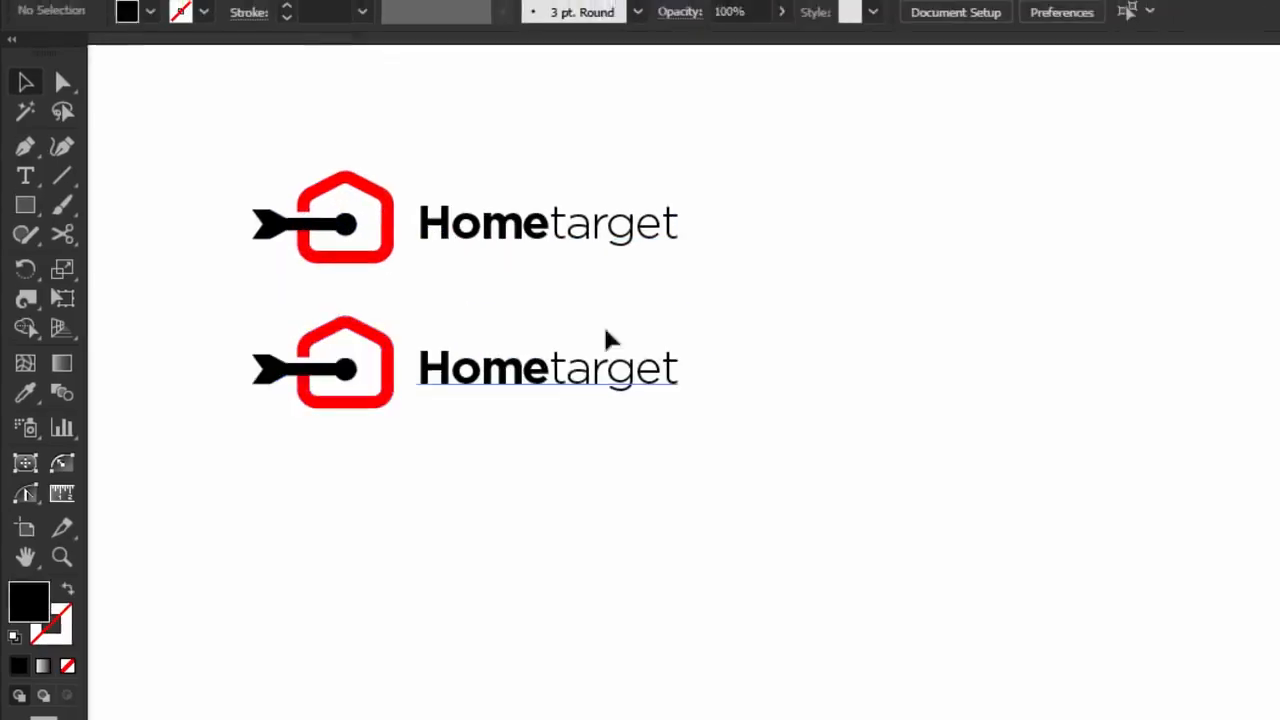
Change the font of the second wordmark to Maven Pro Bold
{"action": "left_click", "coordinate": [493, 366]}
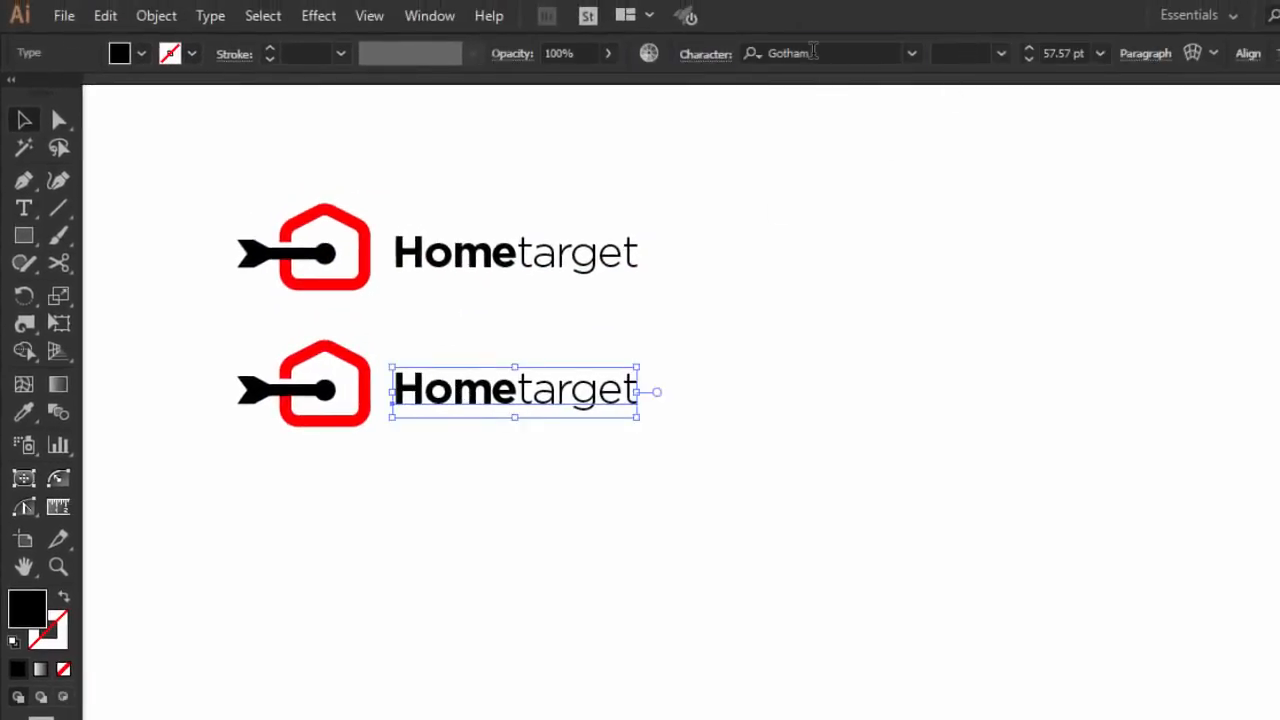
{"action": "left_click", "coordinate": [814, 53]}
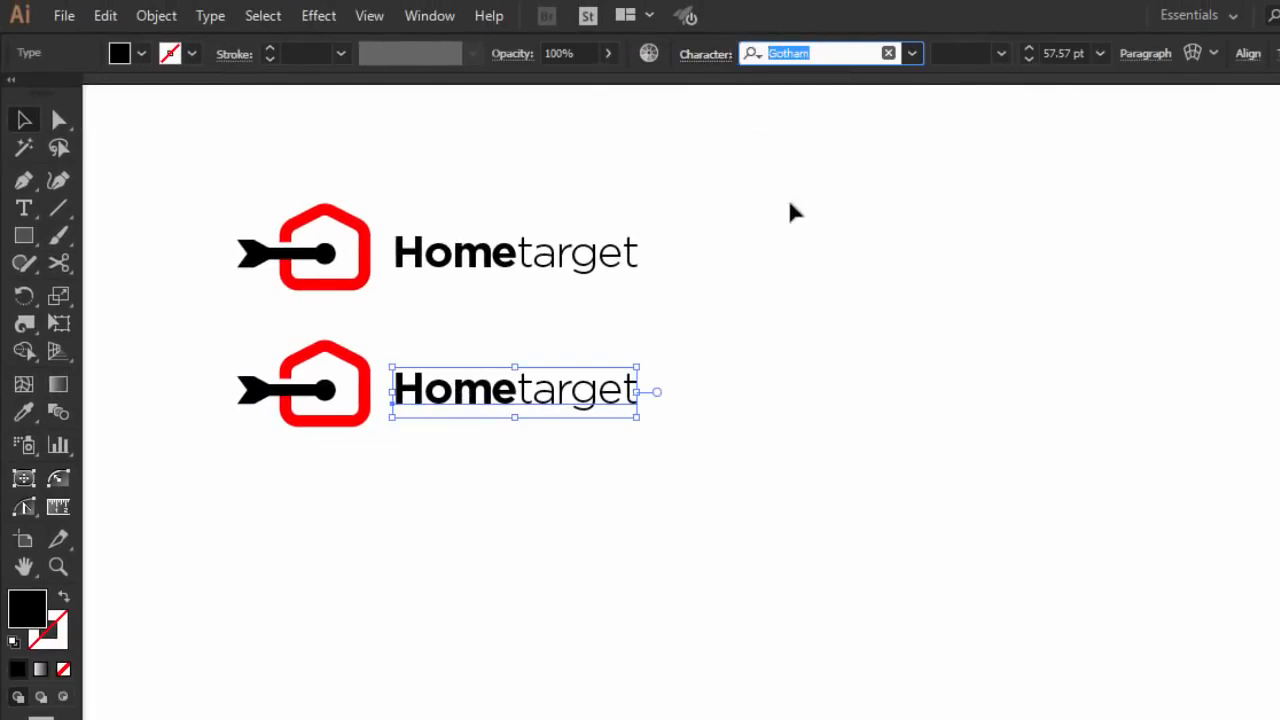
{"action": "type", "text": "mav"}
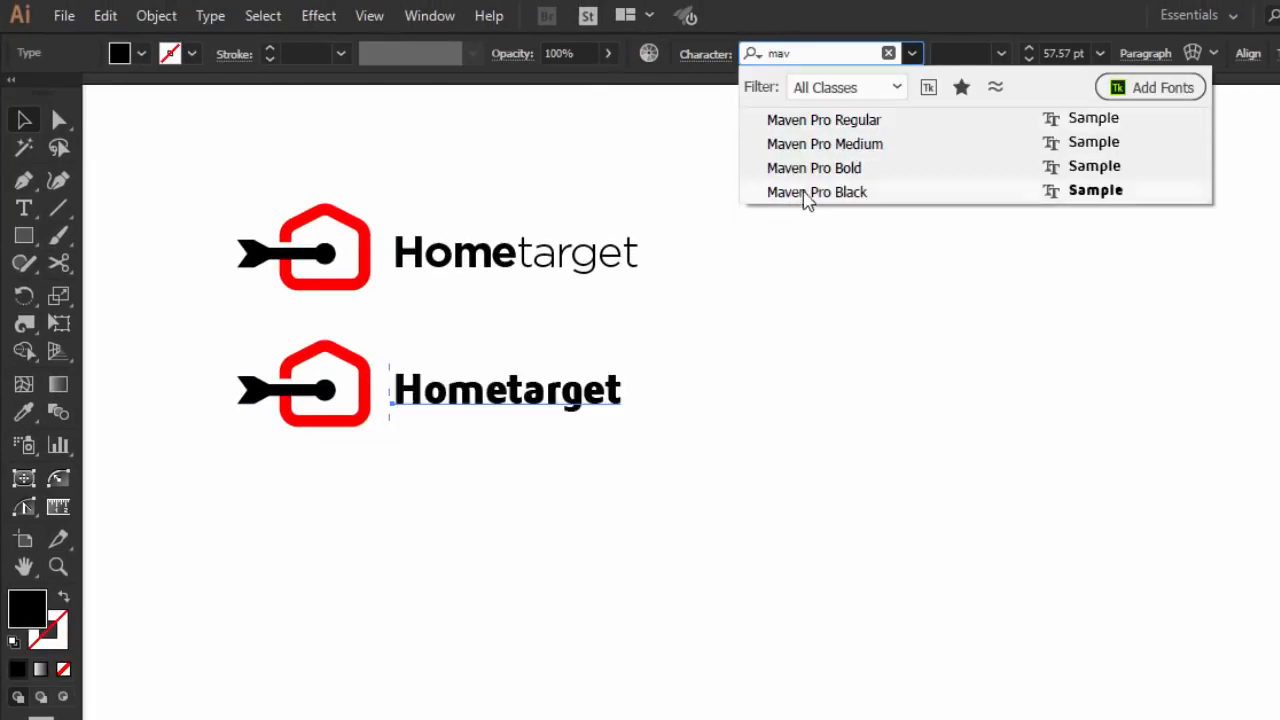
{"action": "left_click", "coordinate": [809, 172]}
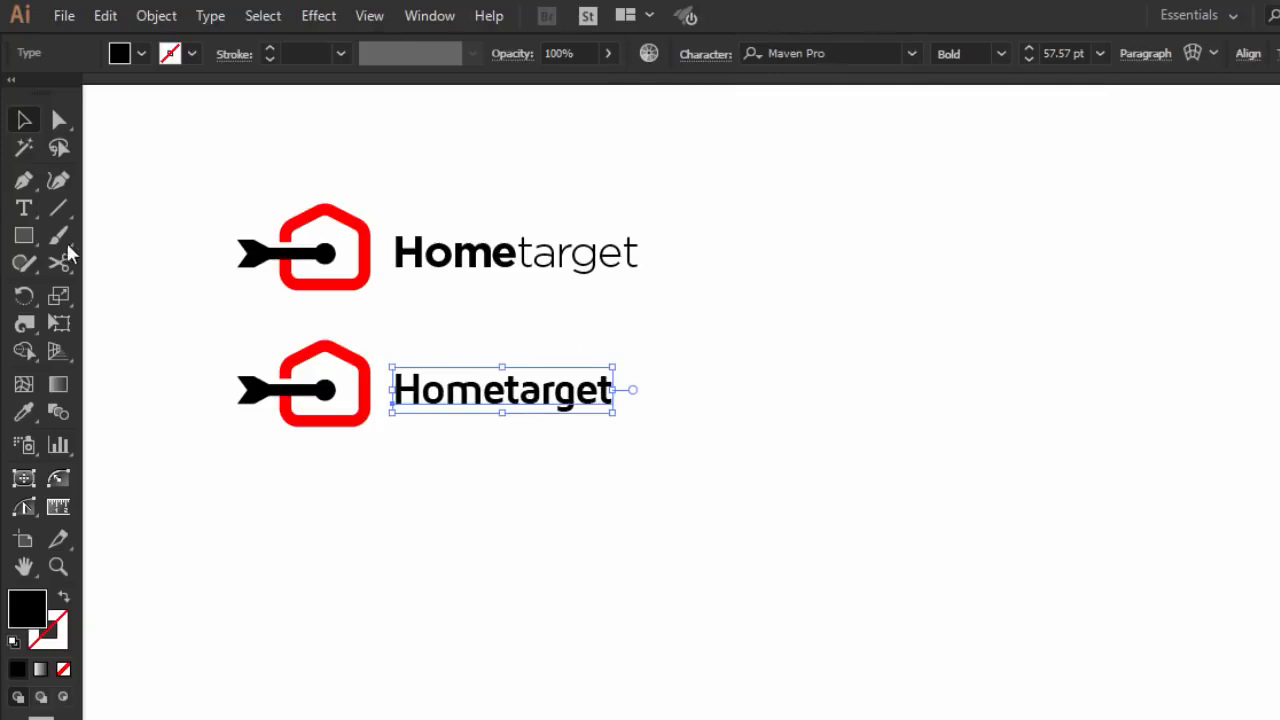
Set the "target" part of the second wordmark to Maven Pro Regular
{"action": "left_click", "coordinate": [24, 208]}
{"action": "left_click", "coordinate": [453, 377]}
{"action": "left_click_drag", "start_coordinate": [508, 393], "coordinate": [731, 368]}
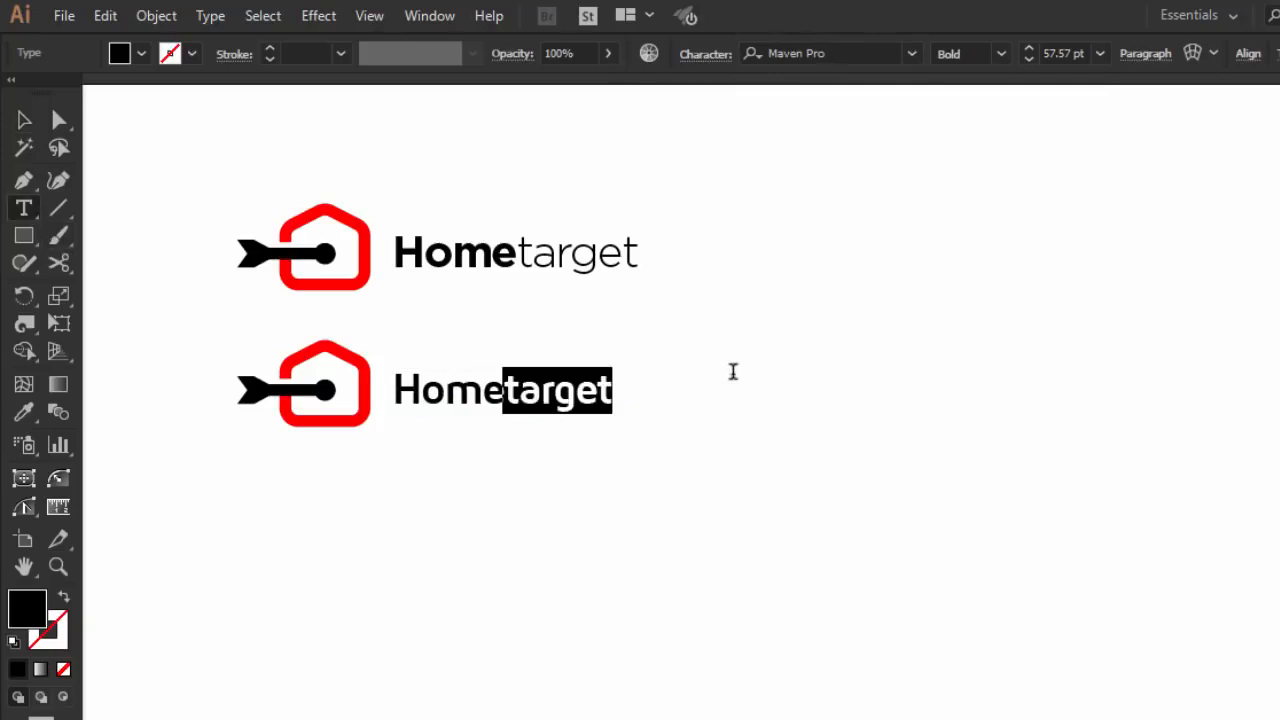
{"action": "left_click", "coordinate": [998, 60]}
{"action": "left_click", "coordinate": [991, 89]}
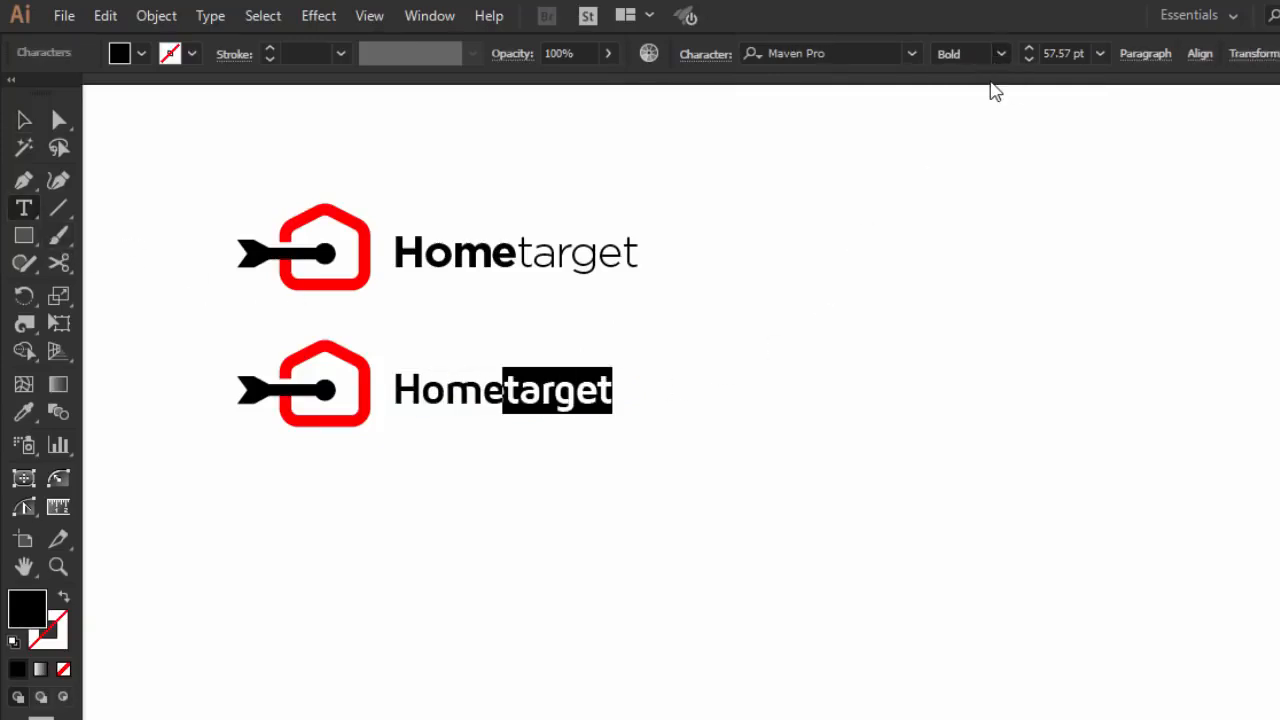
{"action": "left_click", "coordinate": [757, 316]}
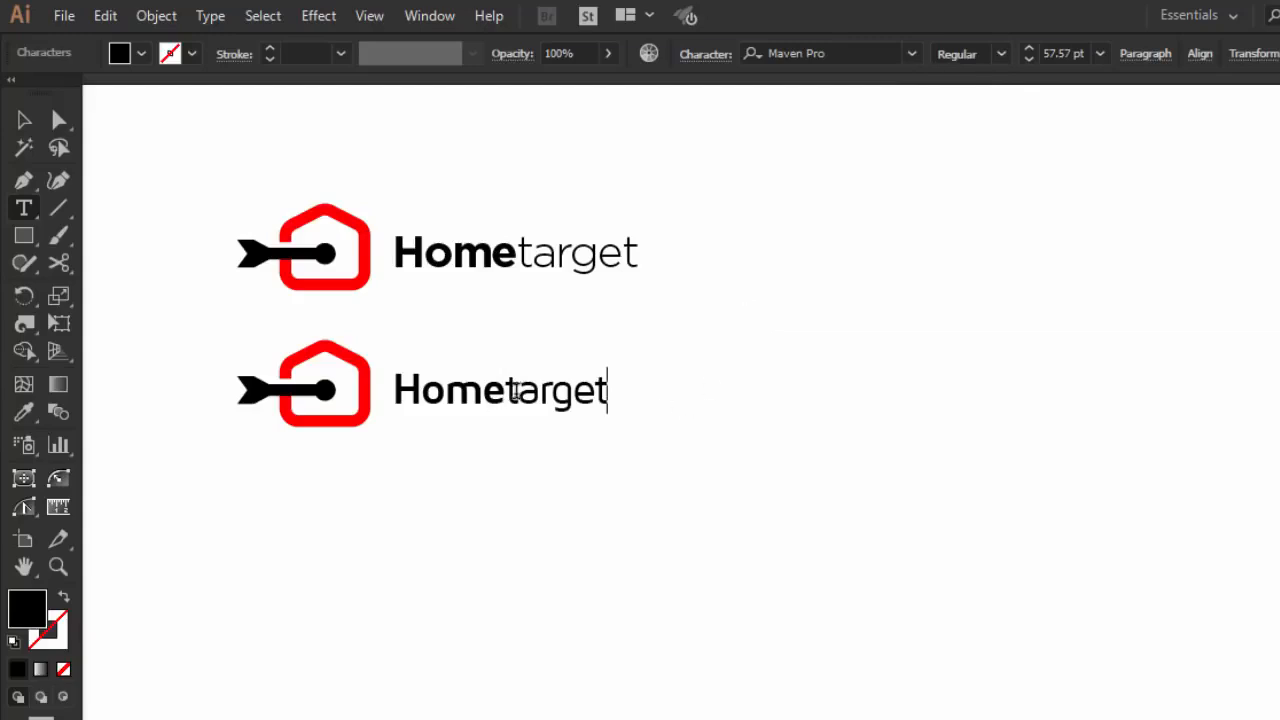
{"action": "left_click", "coordinate": [24, 120]}
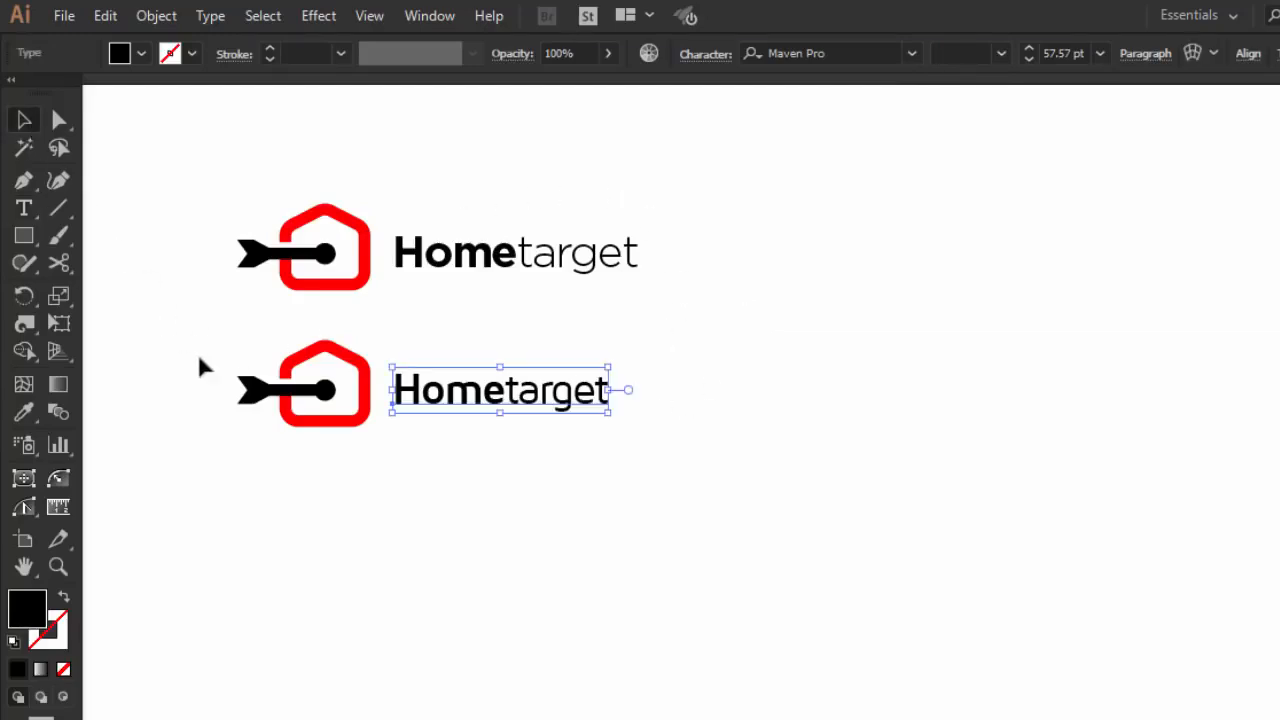
Duplicate the Maven Pro logo and wordmark directly below as a third version
{"action": "left_click_drag", "start_coordinate": [217, 361], "coordinate": [579, 470]}
{"action": "left_click_drag", "start_coordinate": [563, 404], "coordinate": [558, 541]}
{"action": "left_click", "coordinate": [557, 538]}
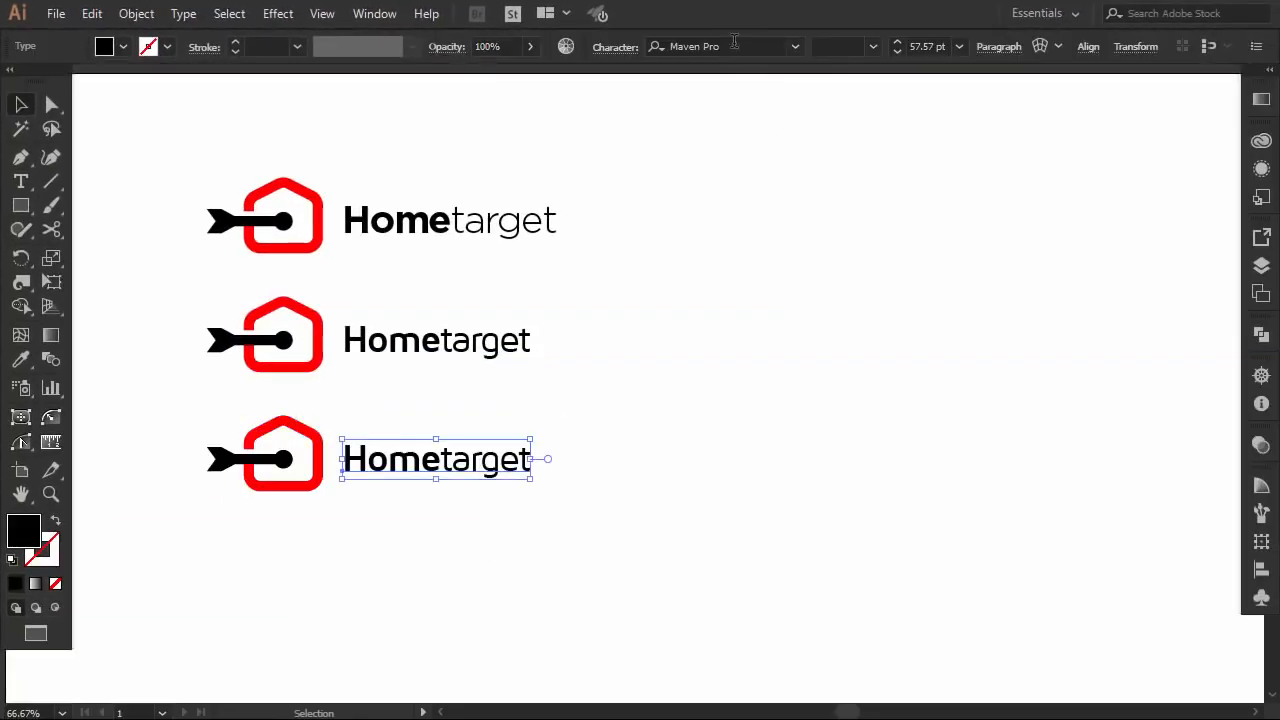
Change the font of the third wordmark to Montserrat Bold
{"action": "left_click_drag", "start_coordinate": [843, 50], "coordinate": [750, 50]}
{"action": "type", "text": "mon"}
{"action": "left_click", "coordinate": [713, 267]}
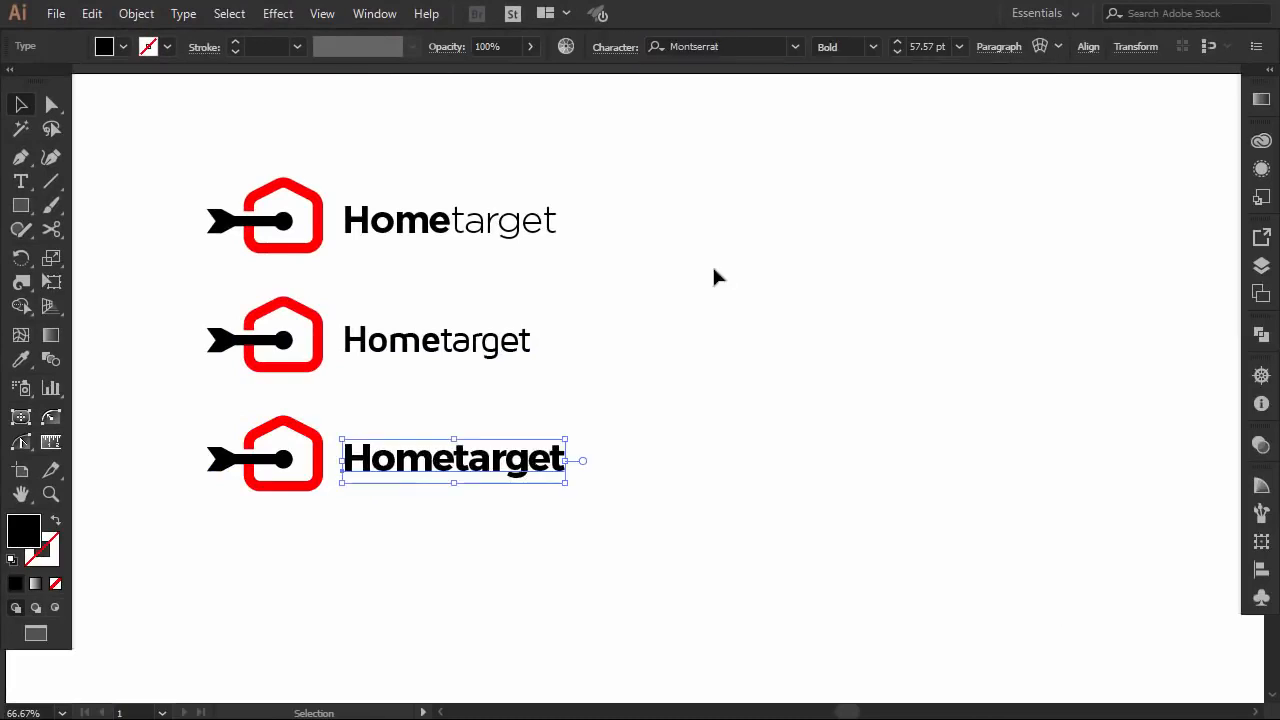
Set the "target" part of the third wordmark to Montserrat Regular
{"action": "key", "text": "t"}
{"action": "left_click_drag", "start_coordinate": [450, 461], "coordinate": [661, 448]}
{"action": "left_click", "coordinate": [873, 47]}
{"action": "left_click", "coordinate": [843, 119]}
{"action": "left_click", "coordinate": [21, 105]}
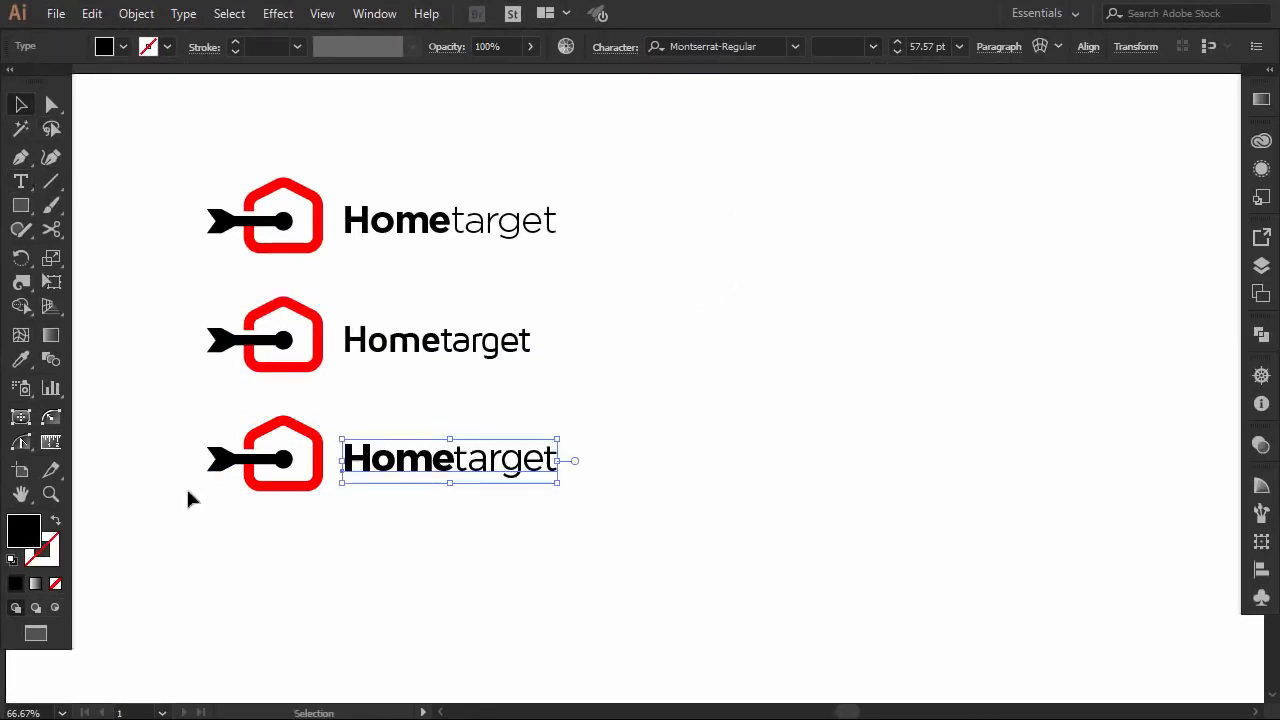
Duplicate the Montserrat logo and wordmark directly below as a fourth version
{"action": "left_click_drag", "start_coordinate": [568, 402], "coordinate": [299, 474]}
{"action": "left_click_drag", "start_coordinate": [298, 487], "coordinate": [298, 595]}
Try Lucida Sans Unicode as the font of the fourth wordmark and check its available styles
{"action": "left_click", "coordinate": [447, 576]}
{"action": "left_click", "coordinate": [749, 50]}
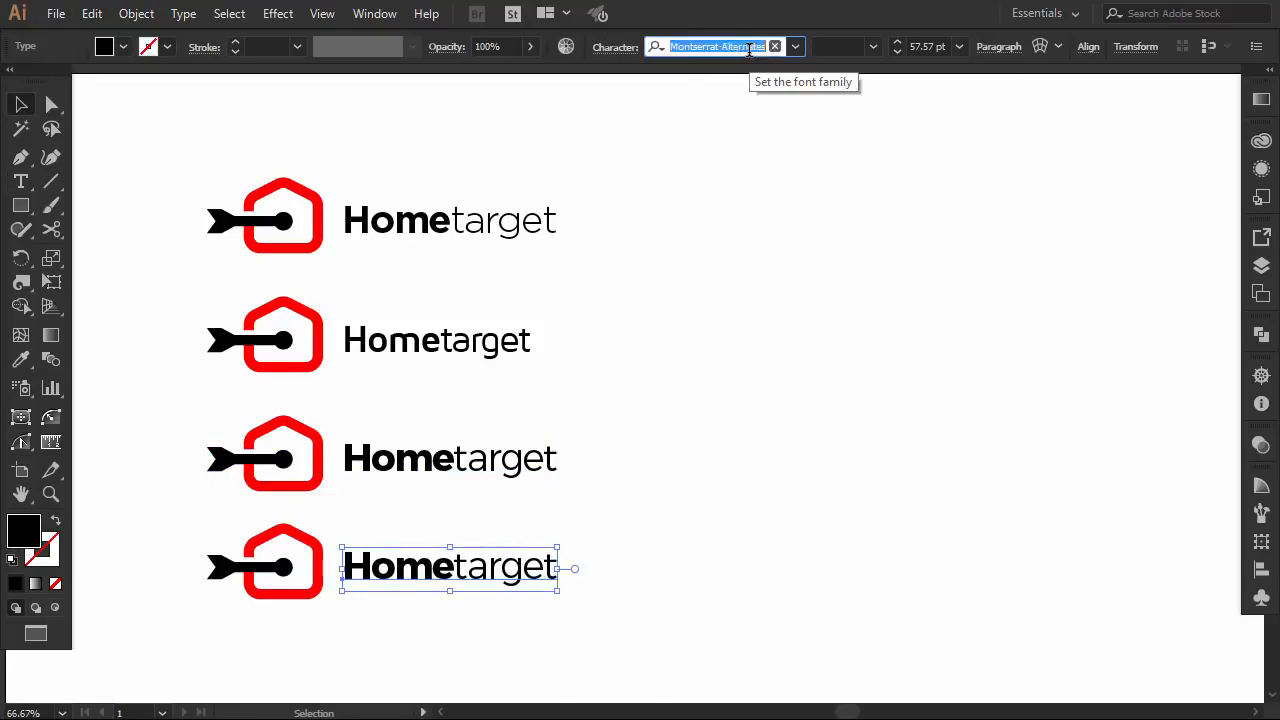
{"action": "key", "text": "Down"}
{"action": "type", "text": "co"}
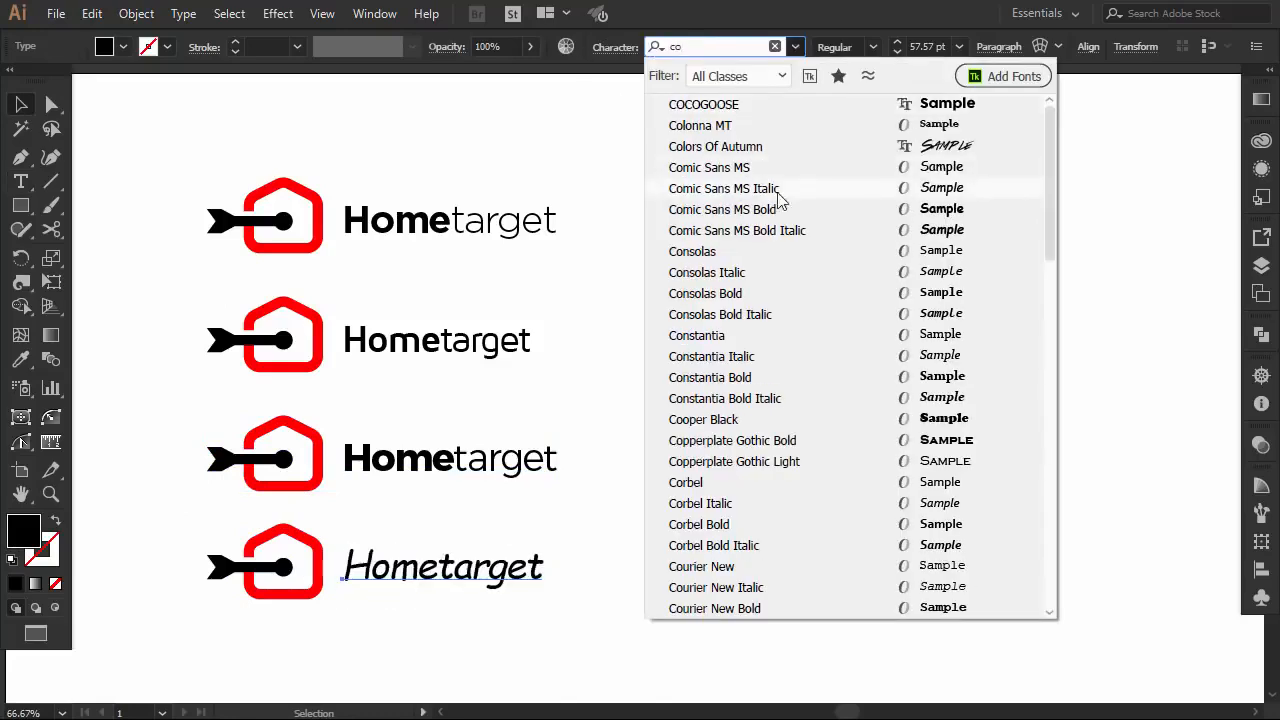
{"action": "left_click_drag", "start_coordinate": [1049, 205], "coordinate": [1084, 515]}
{"action": "left_click", "coordinate": [742, 446]}
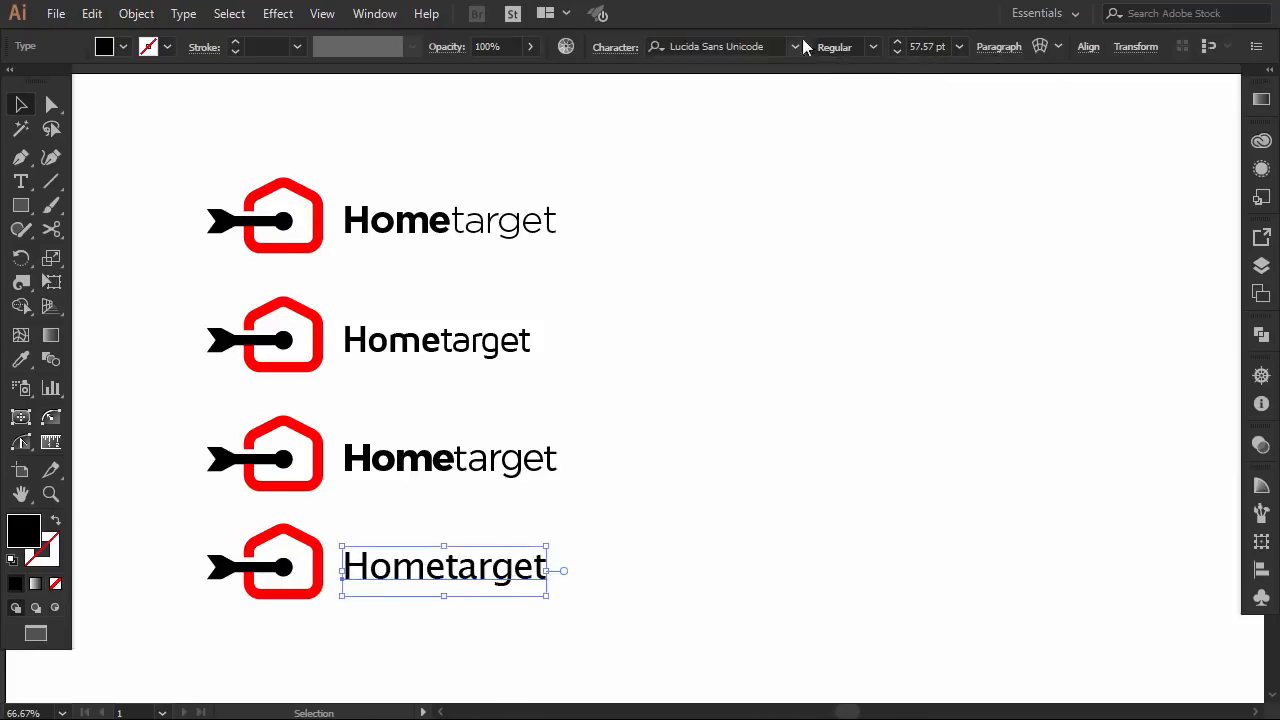
{"action": "left_click", "coordinate": [873, 47]}
{"action": "left_click", "coordinate": [645, 506]}
Change the font of the fourth wordmark to DIN Pro Bold
{"action": "left_click", "coordinate": [444, 566]}
{"action": "left_click", "coordinate": [795, 47]}
{"action": "mouse_move", "coordinate": [1046, 343]}
{"action": "left_mouse_down"}
{"action": "mouse_move", "coordinate": [1051, 92]}
{"action": "mouse_move", "coordinate": [1047, 170]}
{"action": "left_mouse_up"}
{"action": "scroll", "coordinate": [932, 255], "scroll_direction": "down", "scroll_amount": 5}
{"action": "left_click", "coordinate": [730, 531]}
{"action": "left_click", "coordinate": [850, 47]}
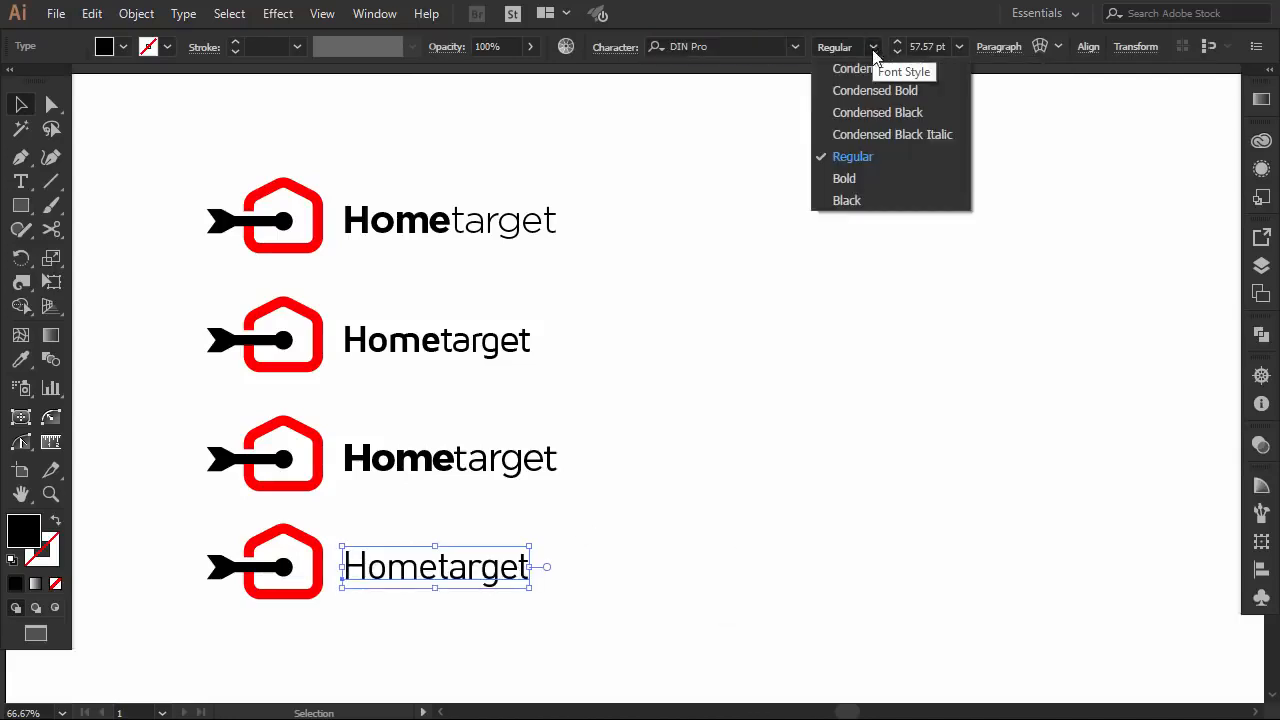
{"action": "left_click", "coordinate": [843, 177]}
Set the "target" part of the fourth wordmark to DIN Pro Regular
{"action": "left_click", "coordinate": [21, 182]}
{"action": "left_click_drag", "start_coordinate": [438, 567], "coordinate": [545, 568]}
{"action": "left_click", "coordinate": [873, 47]}
{"action": "left_click", "coordinate": [855, 154]}
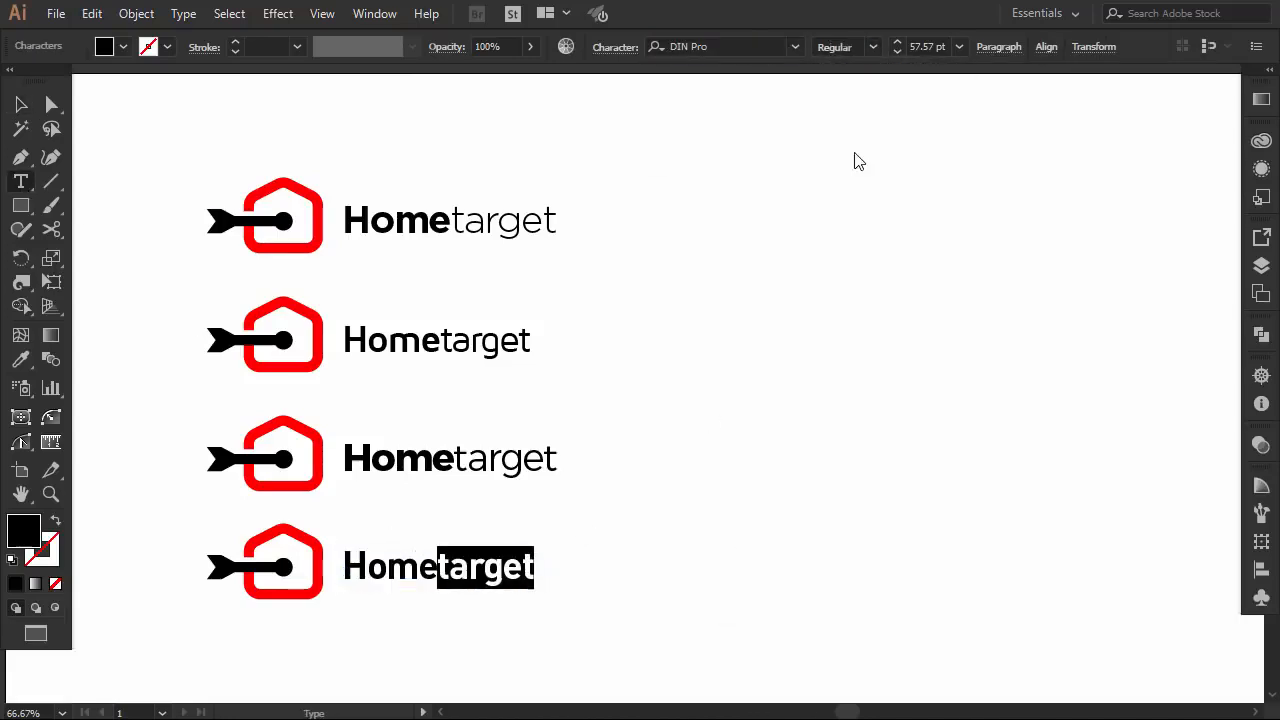
{"action": "left_click", "coordinate": [620, 556]}
Move the fourth logo version down and nudge the third slightly down to even out the vertical spacing between versions
{"action": "left_click", "coordinate": [21, 104]}
{"action": "left_click", "coordinate": [713, 421]}
{"action": "left_click_drag", "start_coordinate": [615, 547], "coordinate": [295, 582]}
{"action": "left_click_drag", "start_coordinate": [371, 574], "coordinate": [371, 592]}
{"action": "left_click_drag", "start_coordinate": [631, 429], "coordinate": [239, 484]}
{"action": "key", "text": "Down"}
{"action": "key", "text": "Down"}
{"action": "key", "text": "Down"}
{"action": "key", "text": "Down"}
{"action": "left_click", "coordinate": [616, 251]}
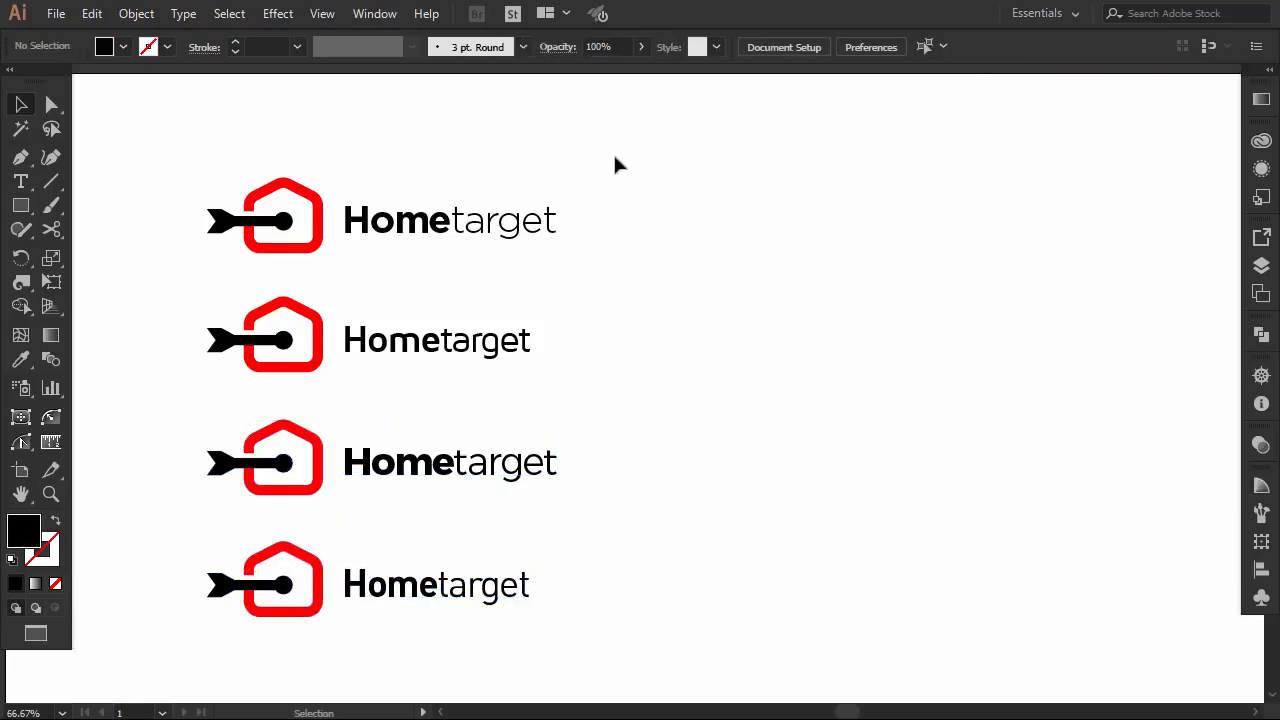
Duplicate all four logo versions as a second column beside the originals, keeping the rows aligned
{"action": "left_click_drag", "start_coordinate": [618, 158], "coordinate": [740, 605]}
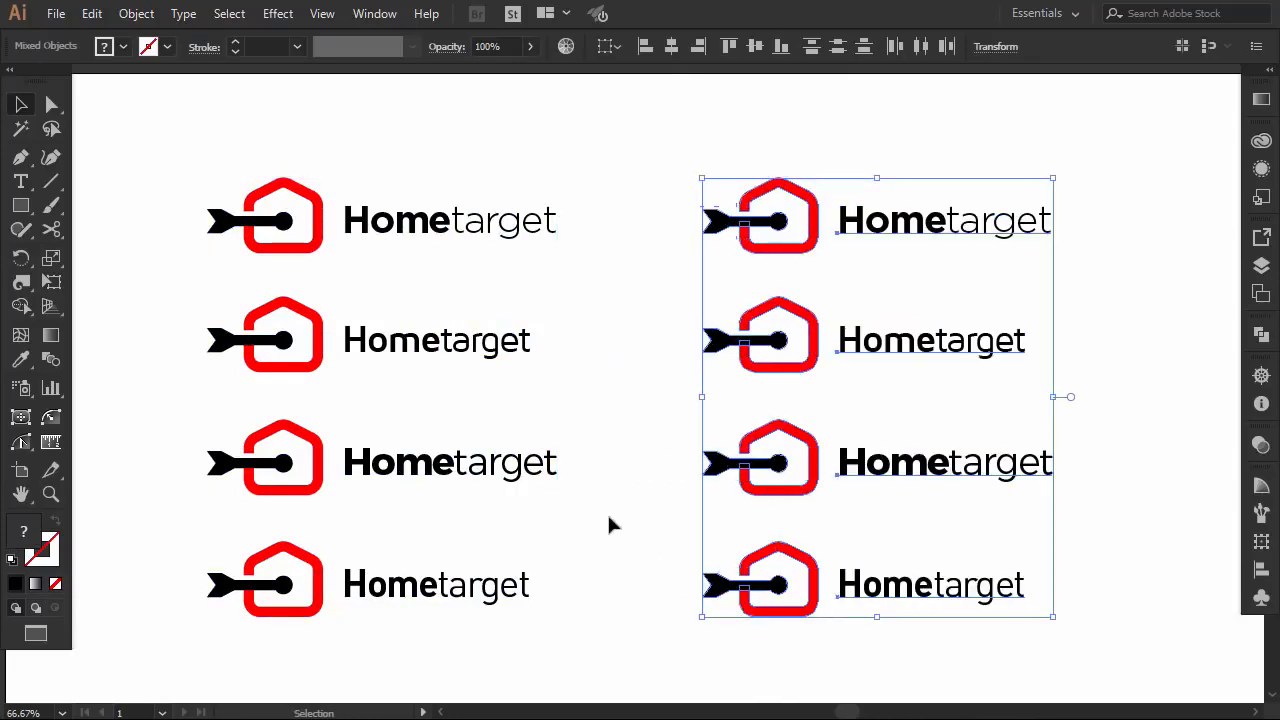
{"action": "left_click", "coordinate": [607, 515]}
Apply All Caps to the four wordmarks of the duplicated column
{"action": "left_click", "coordinate": [972, 243]}
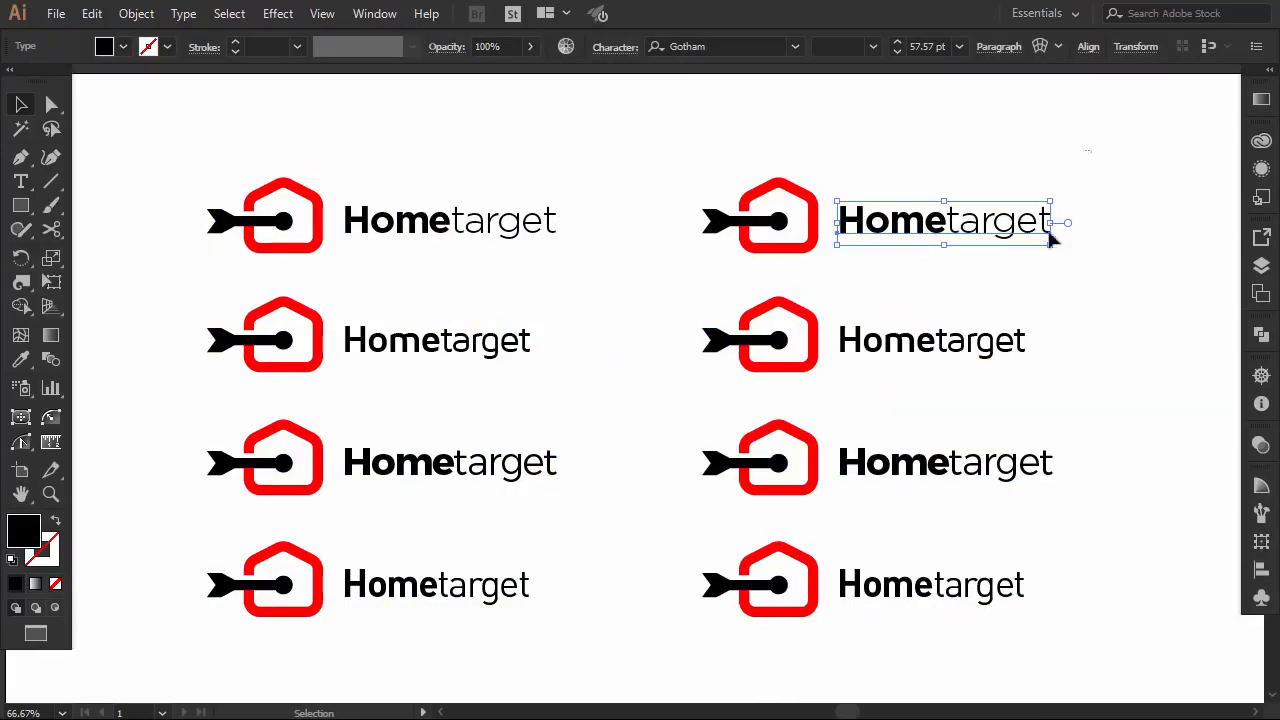
{"action": "left_click_drag", "start_coordinate": [1090, 152], "coordinate": [905, 618]}
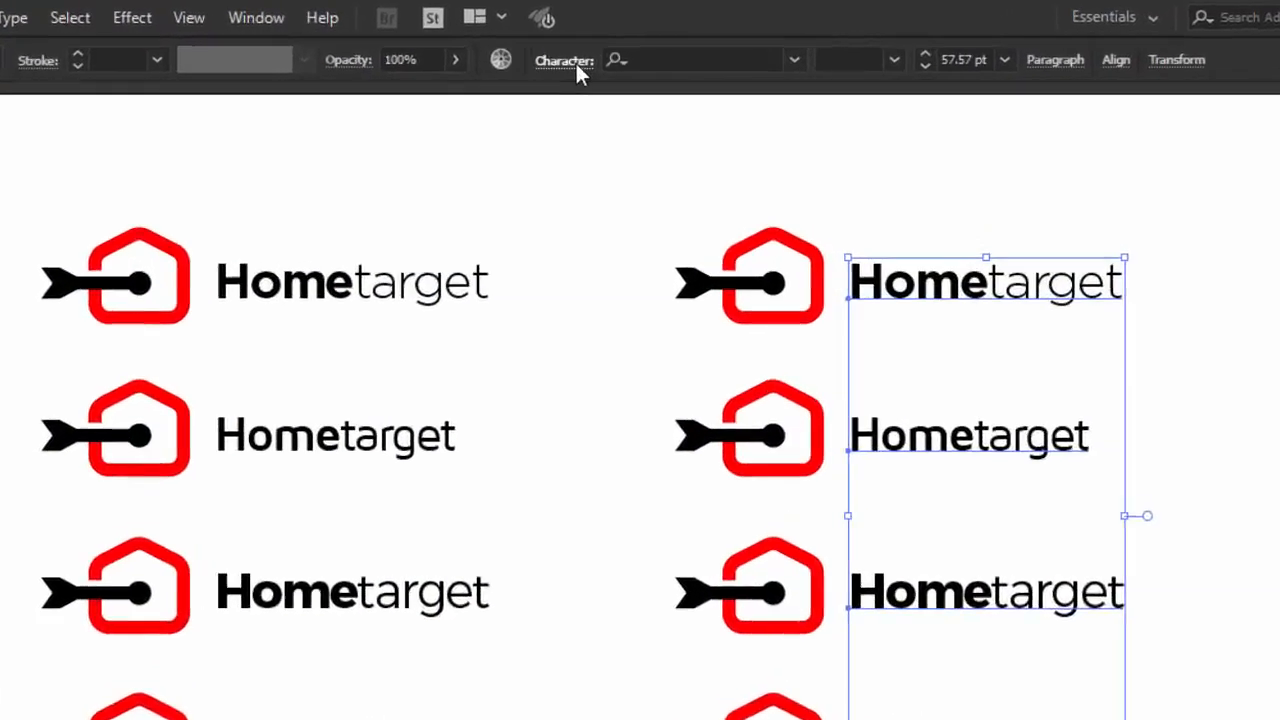
{"action": "left_click", "coordinate": [478, 89]}
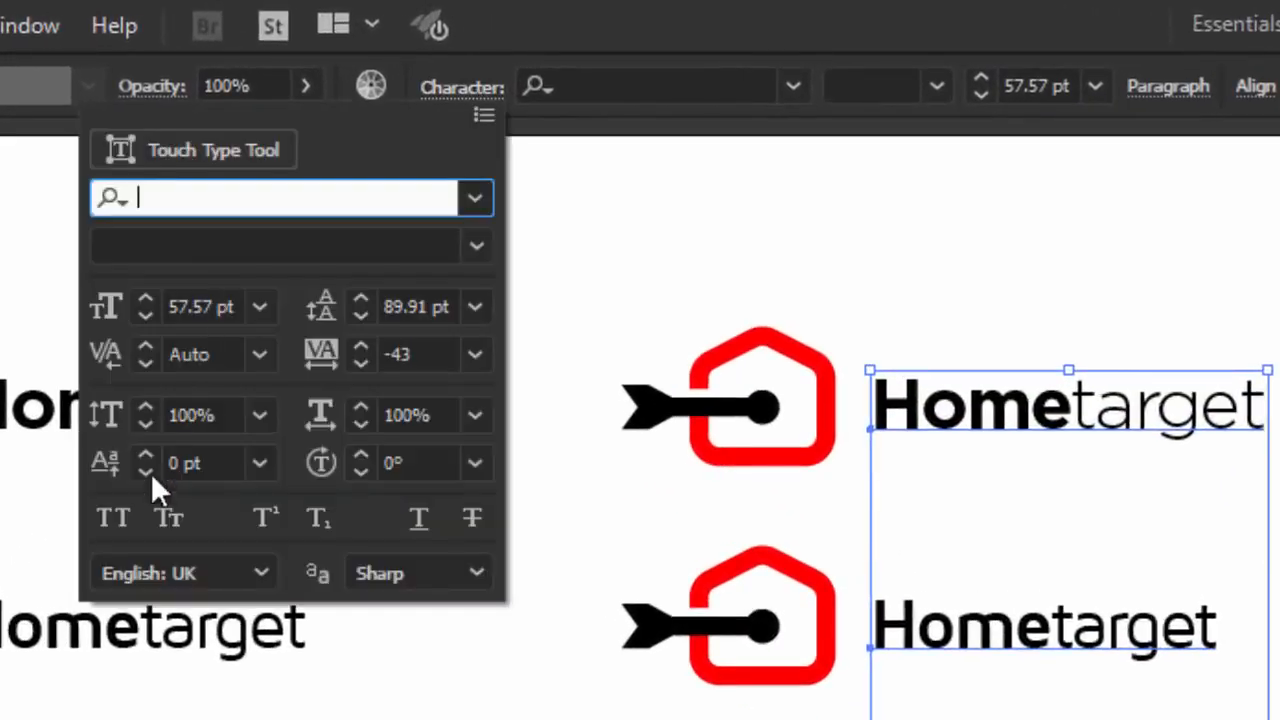
{"action": "left_click", "coordinate": [111, 516]}
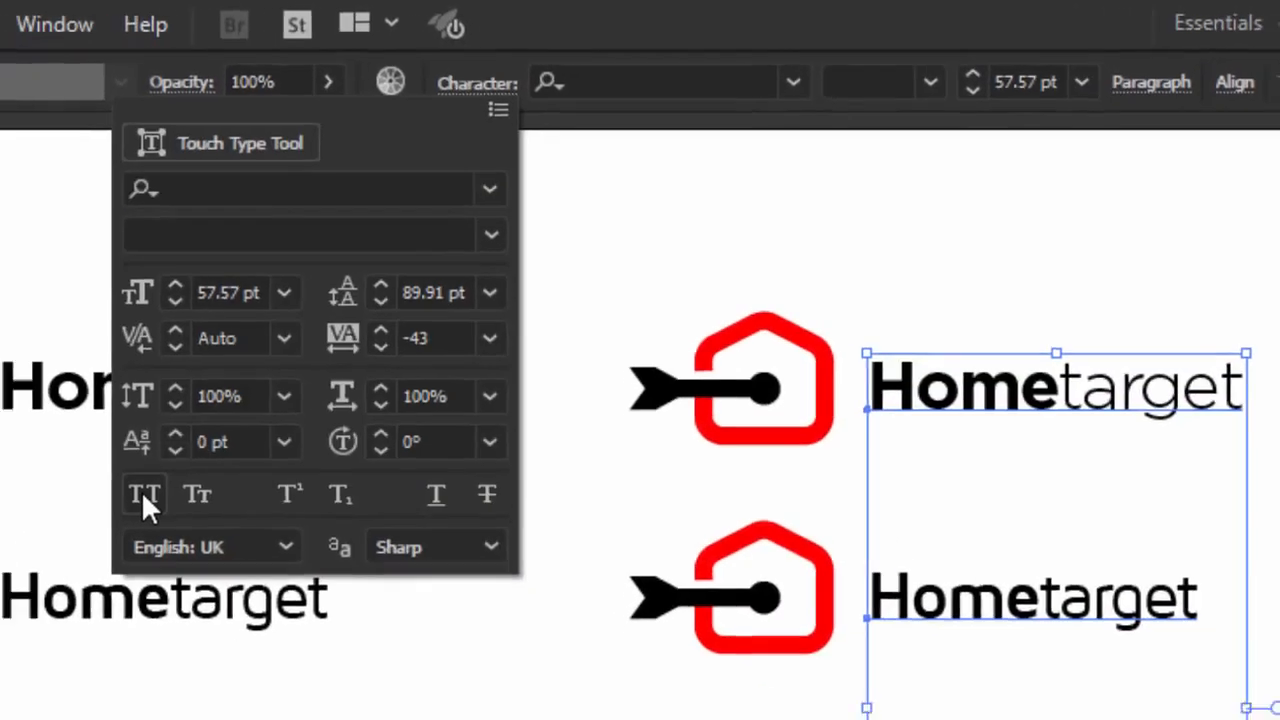
{"action": "left_click", "coordinate": [143, 494]}
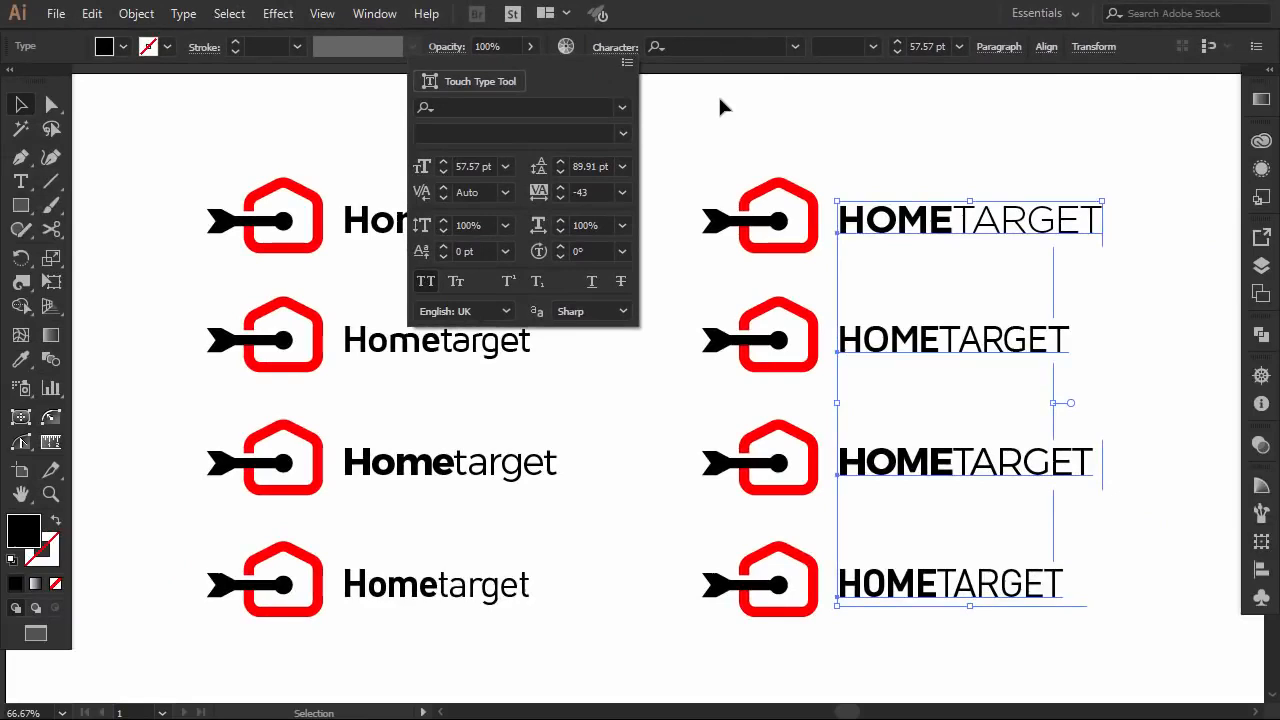
{"action": "left_click", "coordinate": [720, 105]}
{"action": "left_click", "coordinate": [720, 105]}
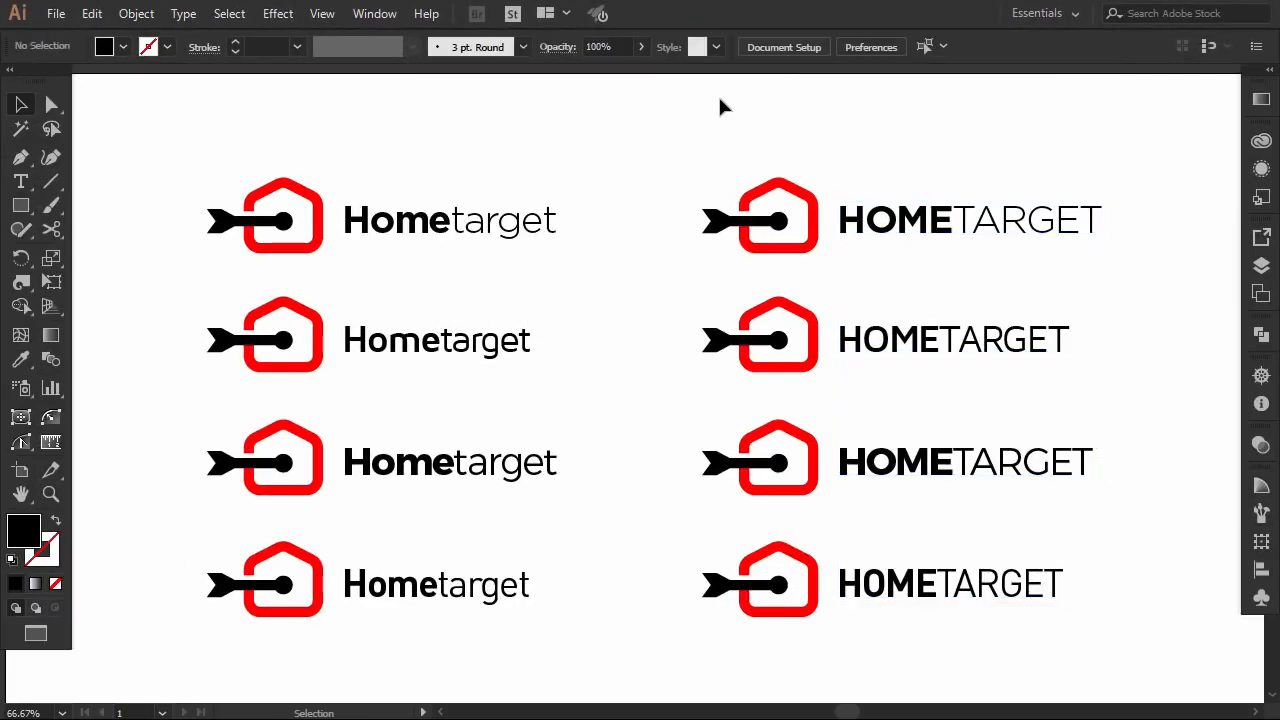
Move all eight logo versions slightly up together
{"action": "left_click_drag", "start_coordinate": [136, 146], "coordinate": [1133, 626]}
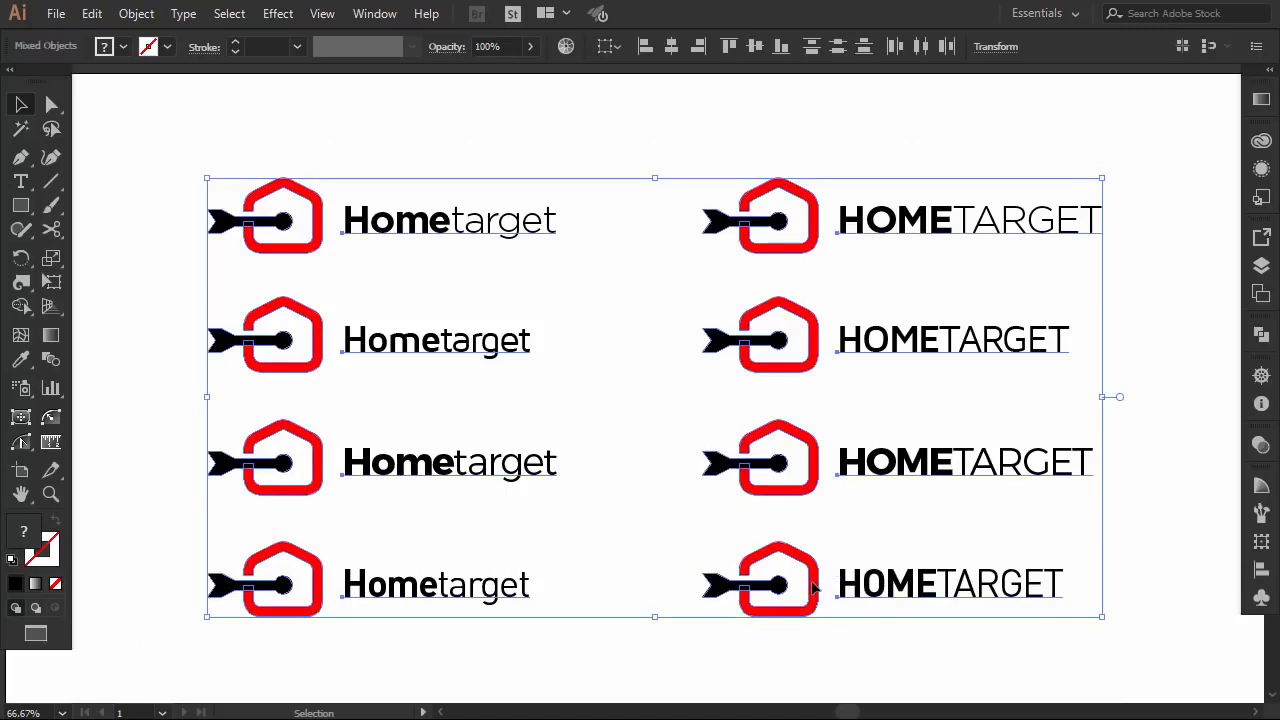
{"action": "left_click_drag", "start_coordinate": [813, 588], "coordinate": [813, 580]}
{"action": "left_click", "coordinate": [775, 618]}
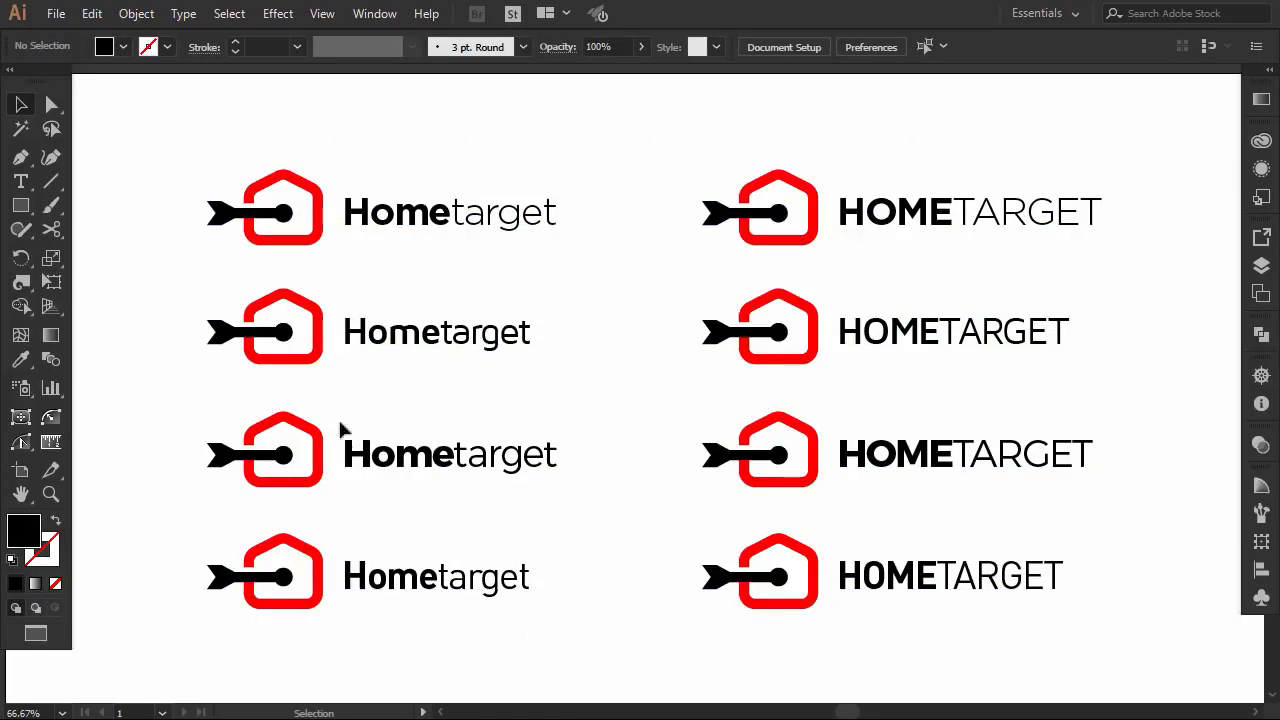
{"action": "left_click", "coordinate": [549, 459]}
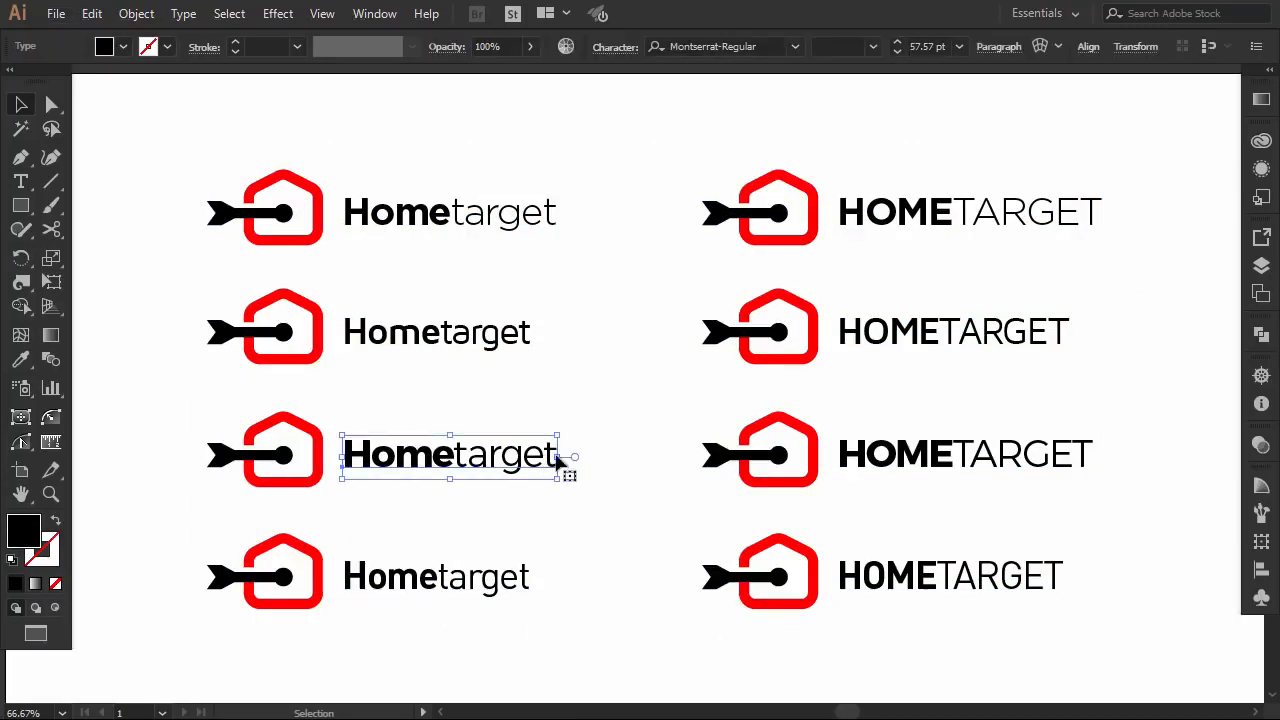
{"action": "left_click", "coordinate": [604, 462]}
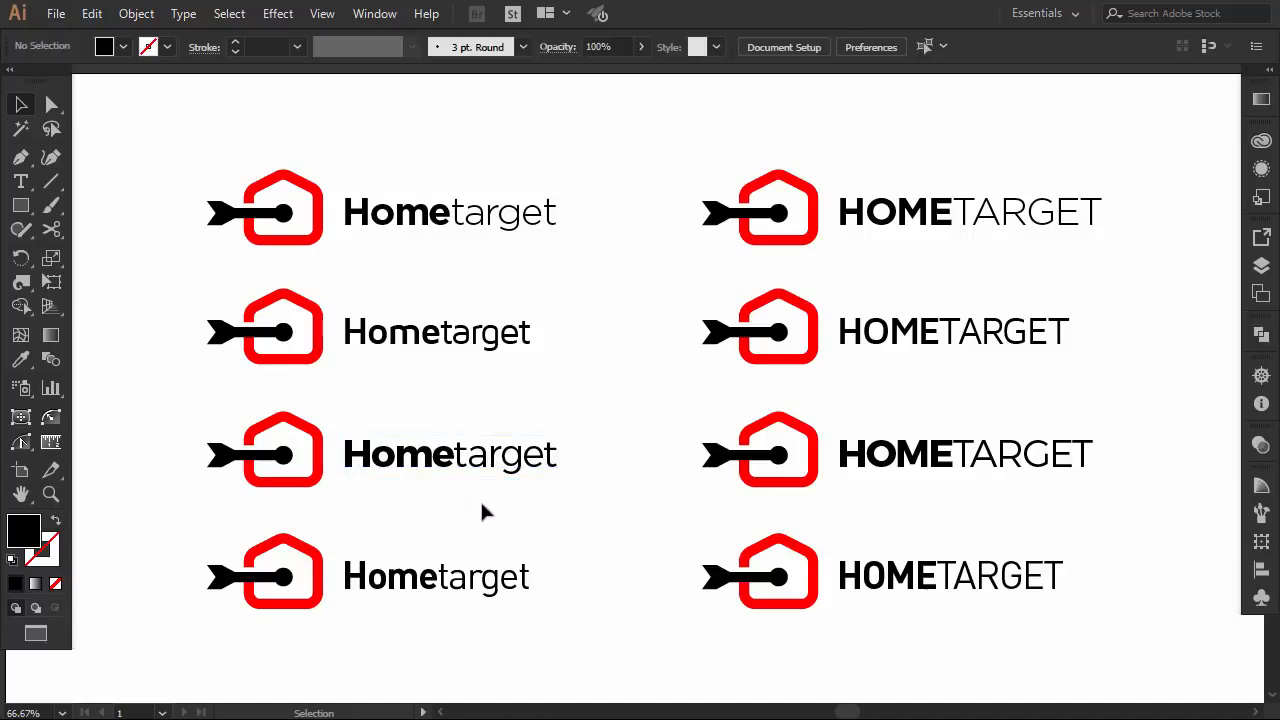
{"action": "left_click", "coordinate": [481, 462]}
Draw a rectangle around the mixed-case Montserrat version with no fill and a 1 pt black stroke to frame it
{"action": "mouse_move", "coordinate": [177, 403]}
{"action": "left_mouse_down"}
{"action": "mouse_move", "coordinate": [289, 455]}
{"action": "mouse_move", "coordinate": [220, 410]}
{"action": "mouse_move", "coordinate": [500, 506]}
{"action": "mouse_move", "coordinate": [568, 508]}
{"action": "left_mouse_up"}
{"action": "left_click", "coordinate": [21, 205]}
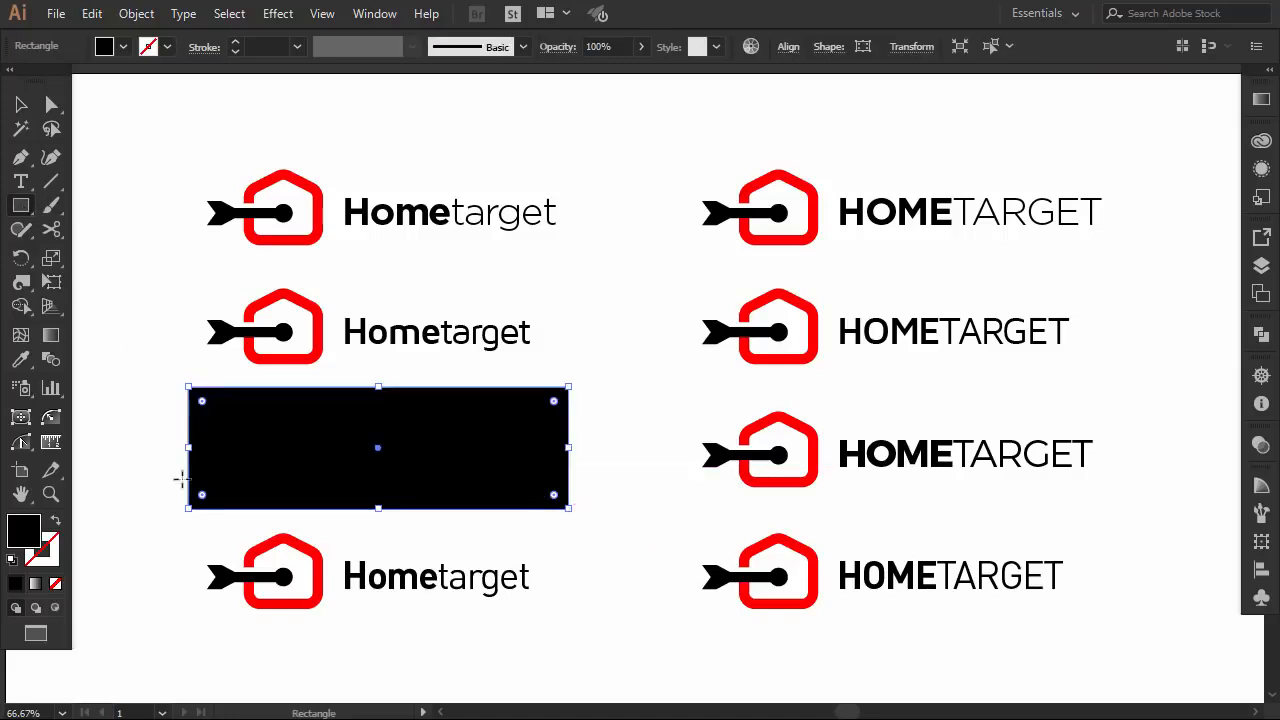
{"action": "left_click", "coordinate": [53, 522]}
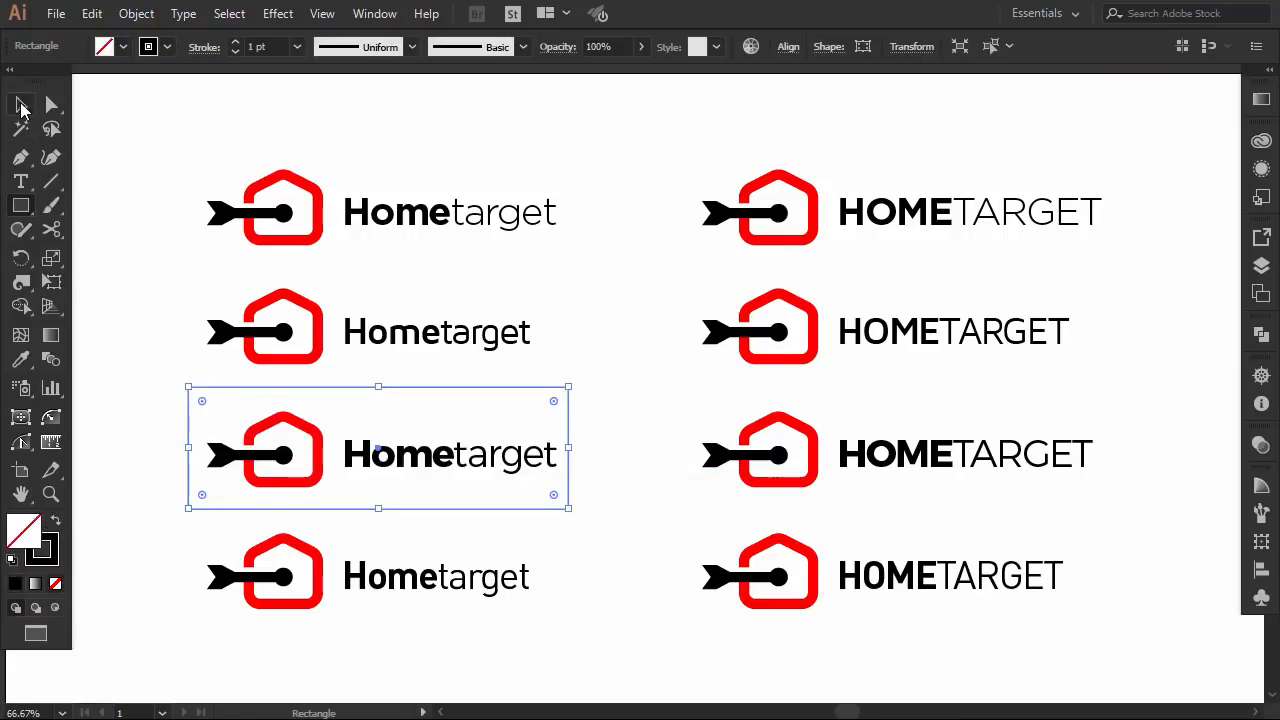
{"action": "left_click", "coordinate": [22, 105]}
{"action": "left_click", "coordinate": [130, 258]}
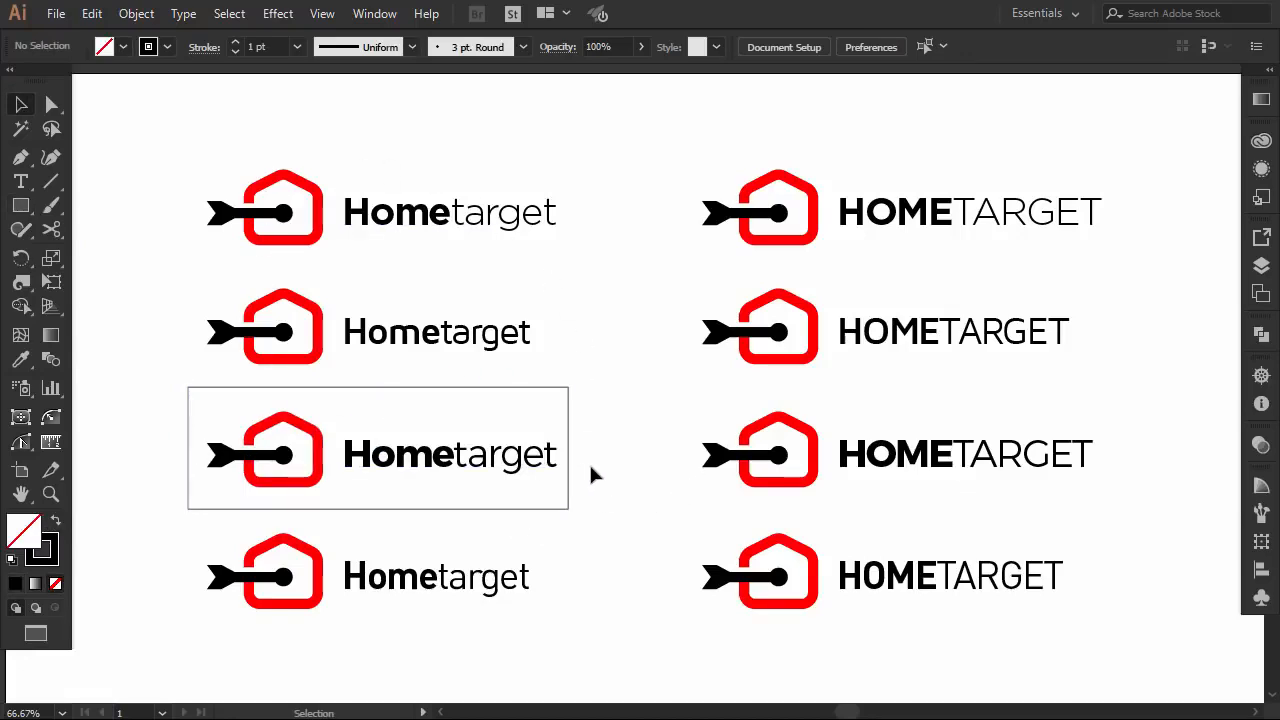
Delete all other logo versions and the rectangular frame, keeping only the mixed-case Montserrat logo
{"action": "left_click_drag", "start_coordinate": [161, 392], "coordinate": [588, 520]}
{"action": "left_click_drag", "start_coordinate": [101, 145], "coordinate": [1091, 636]}
{"action": "key", "text": "Delete"}
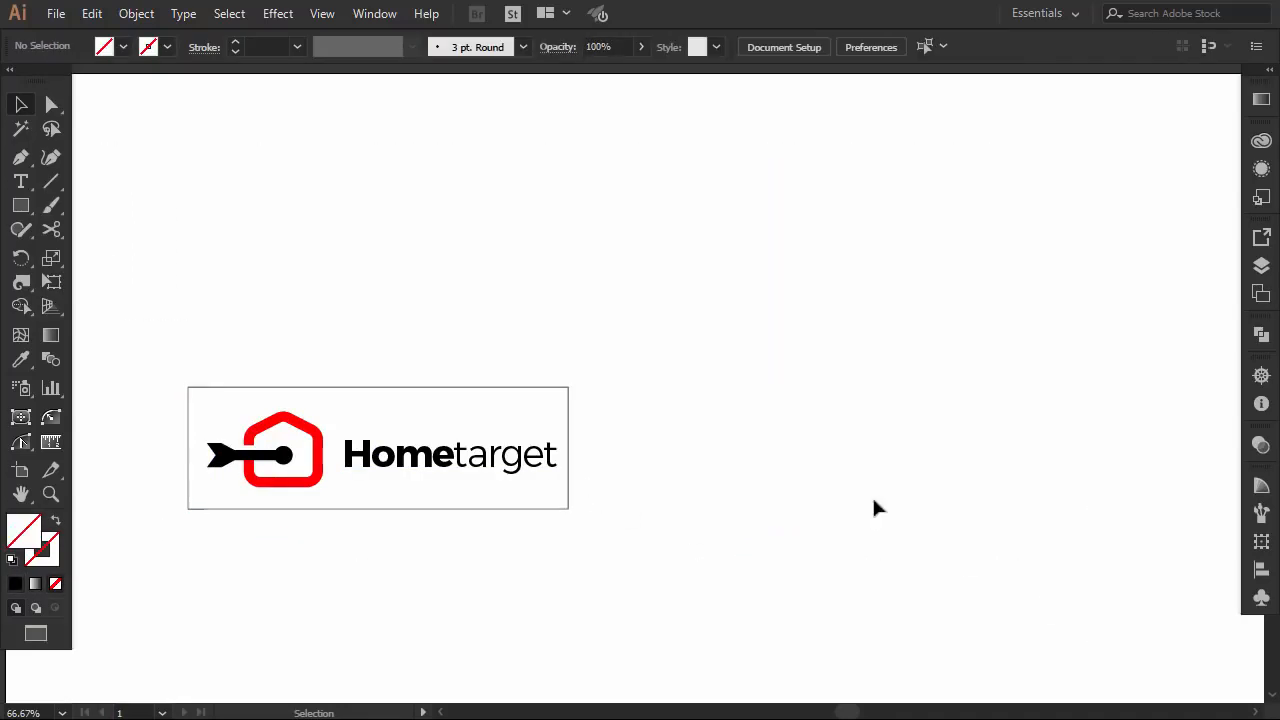
{"action": "left_click_drag", "start_coordinate": [632, 392], "coordinate": [535, 410]}
{"action": "key", "text": "Delete"}
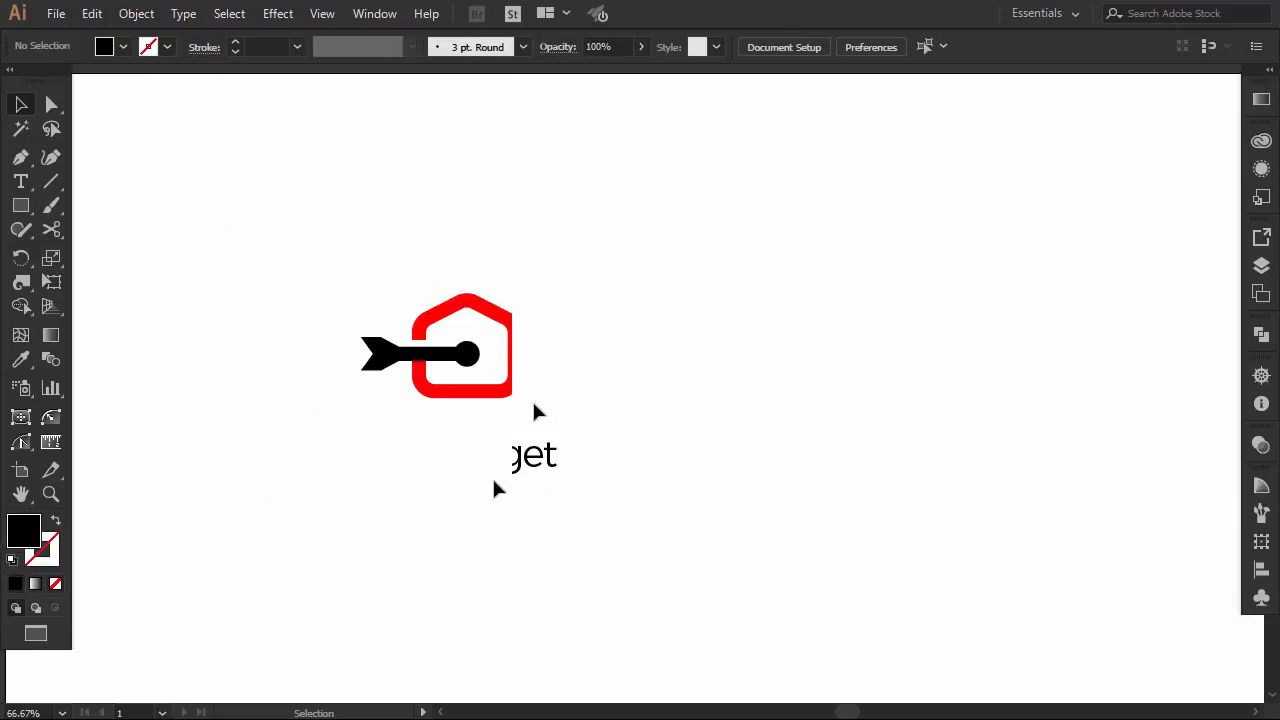